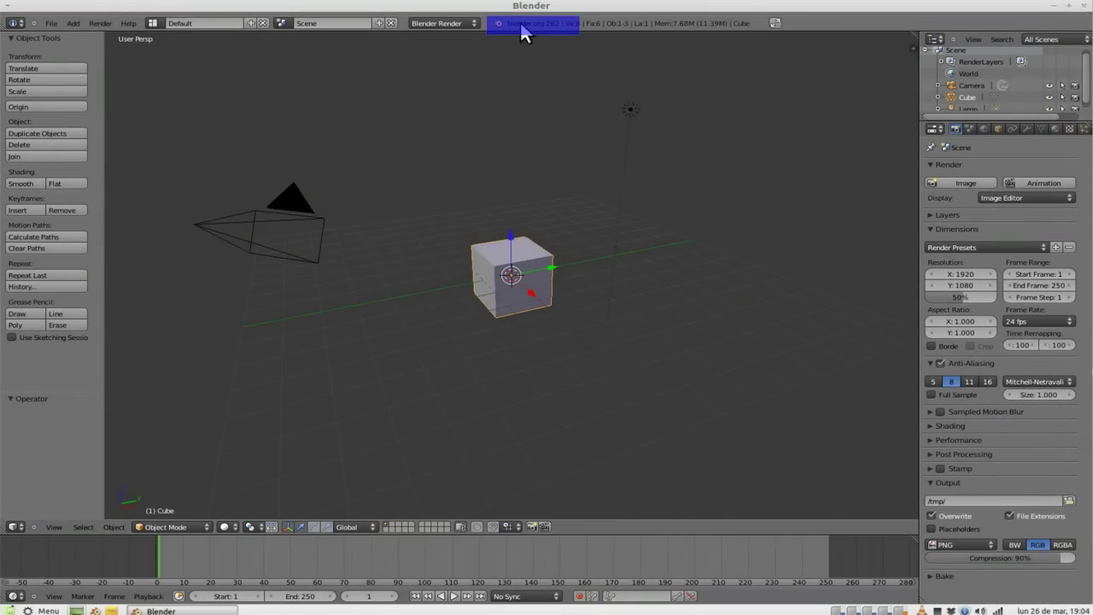
- Delete the default cube and add a Suzanne monkey mesh
key("x")
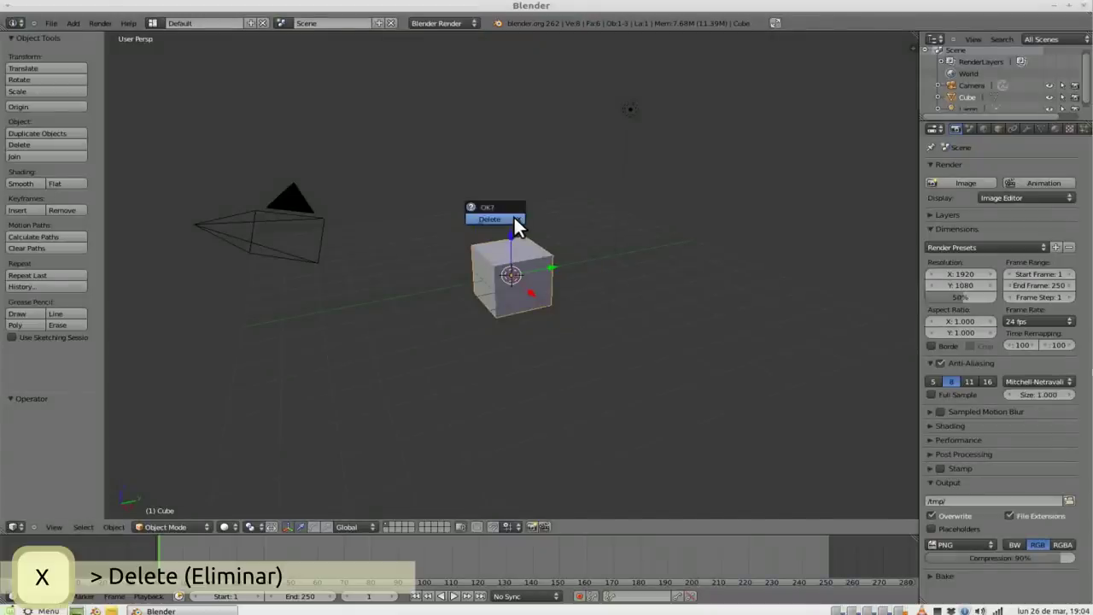
left_click(513, 215)
key("shift+a")
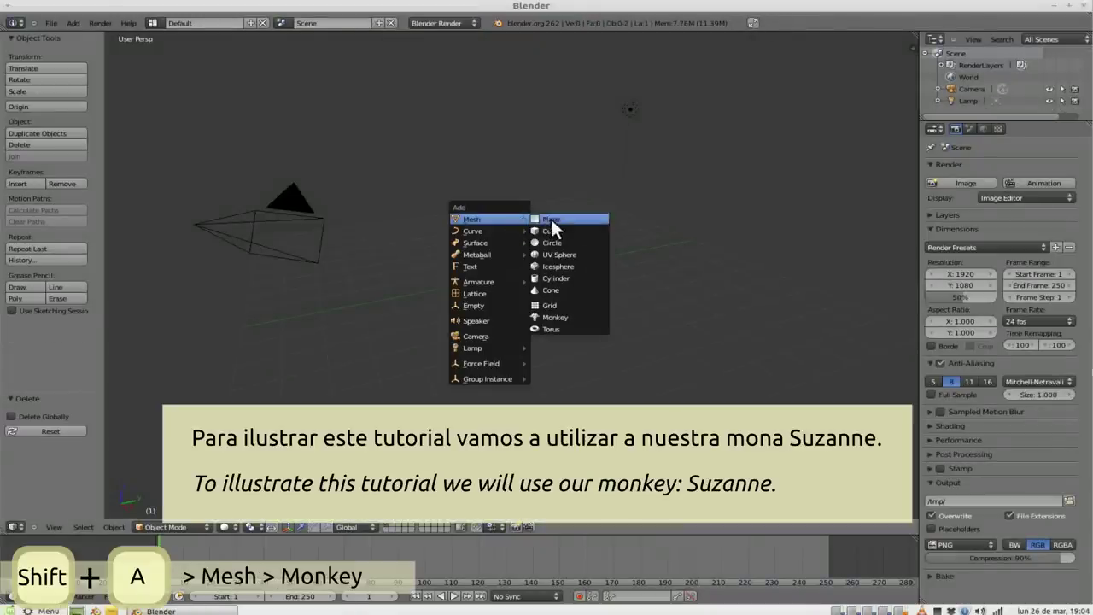
left_click(585, 317)
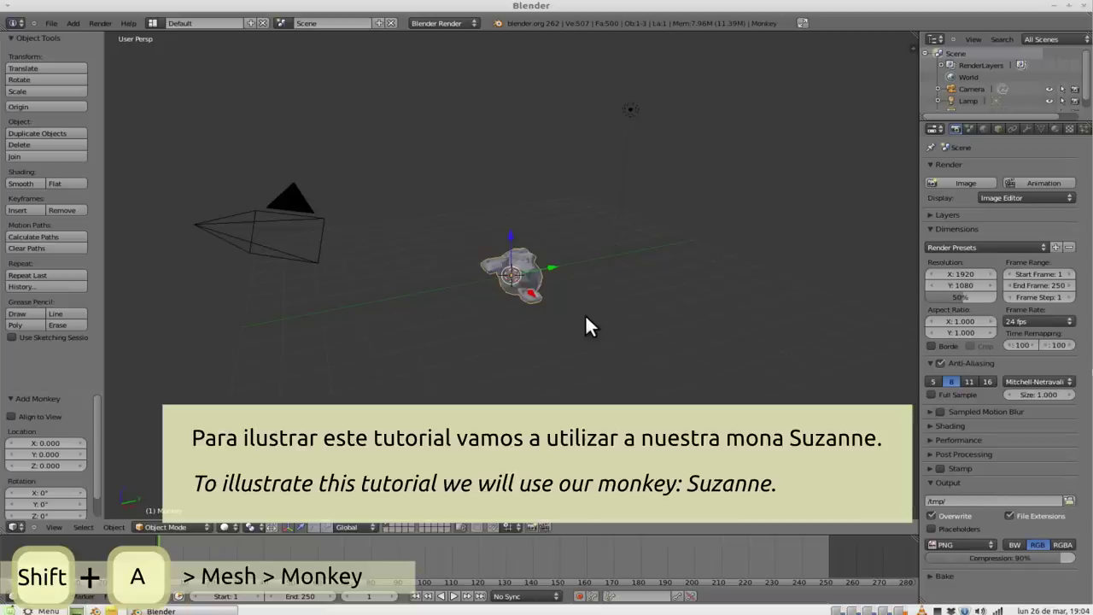
- In right orthographic view, rotate the monkey -90 degrees and shade it smooth
key("KP_5")
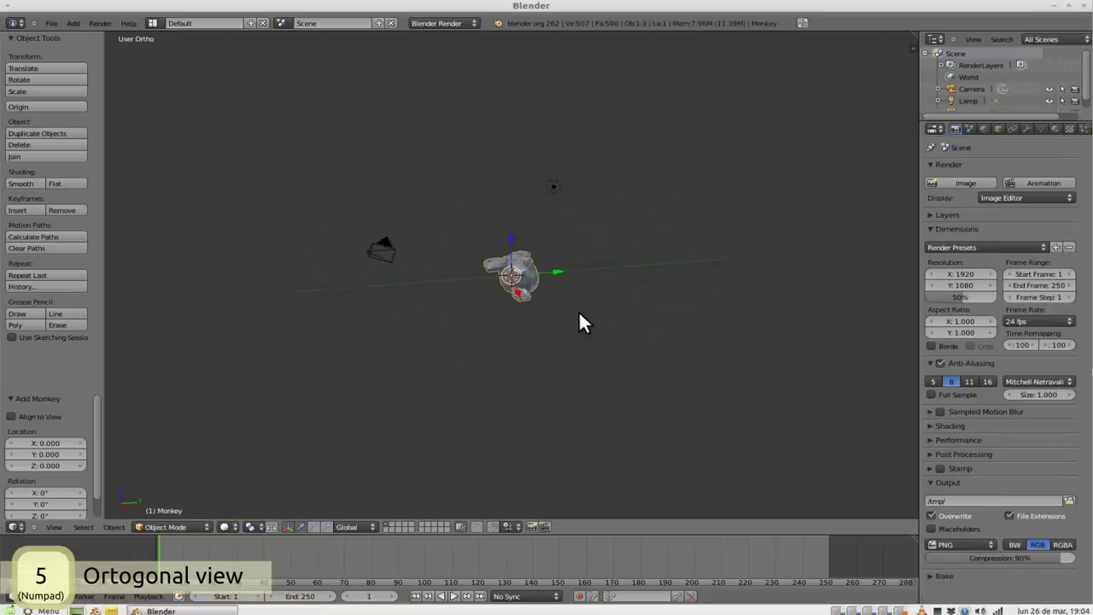
key("KP_3")
scroll(581, 326, "up", 5)
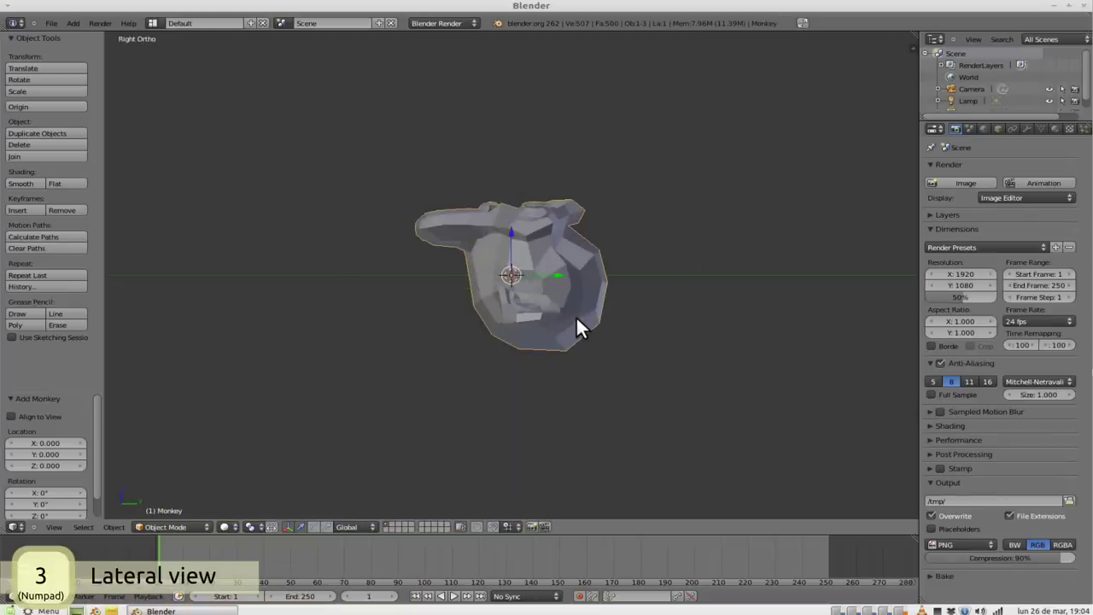
type("r-90")
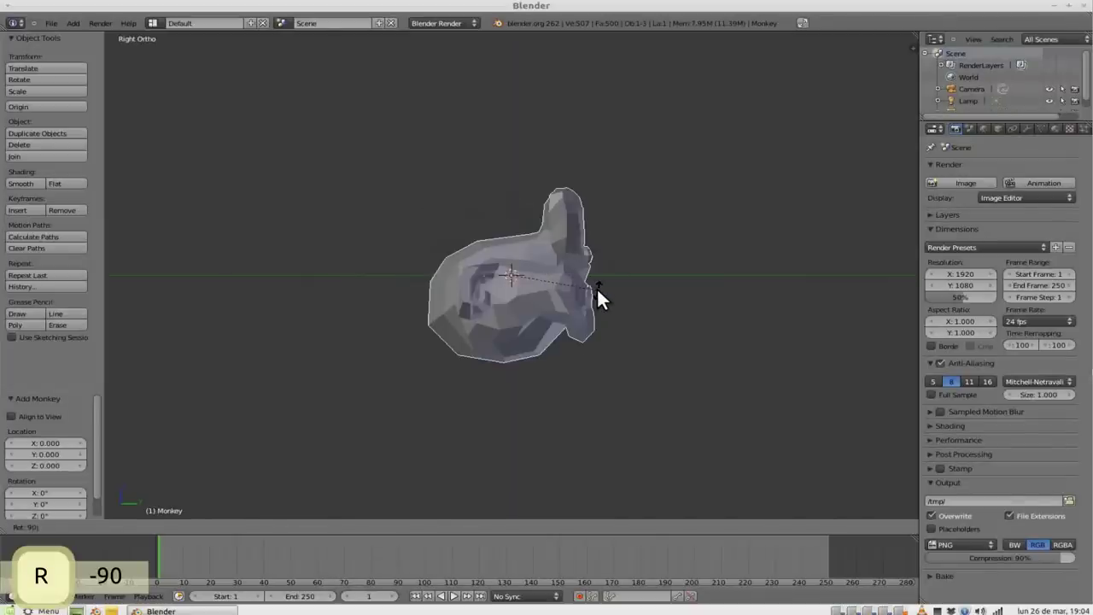
key("Return")
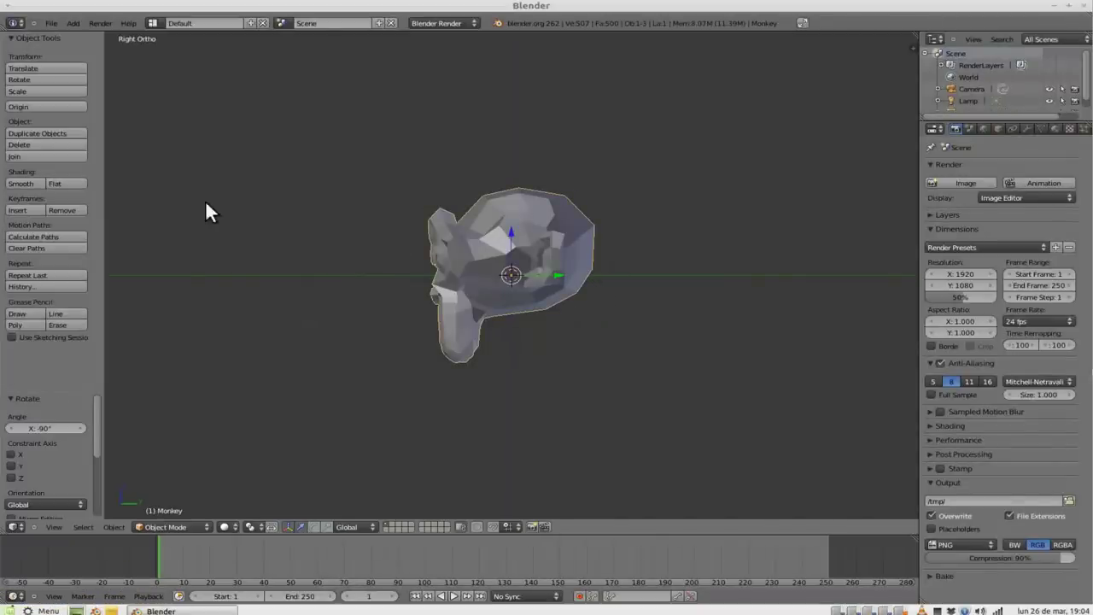
left_click(19, 183)
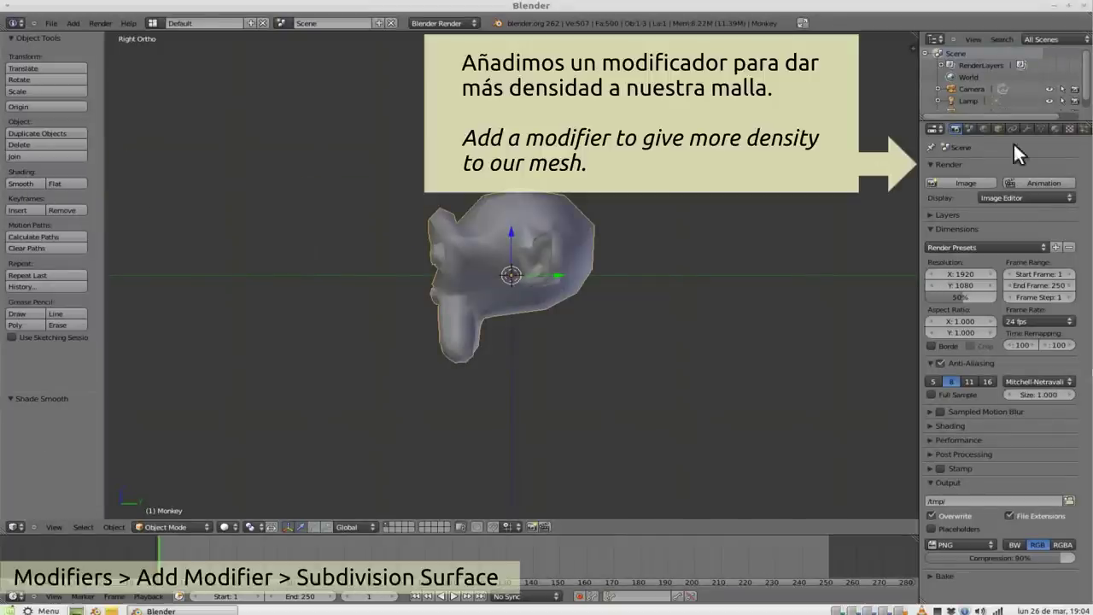
- Add a Subdivision Surface modifier to the monkey
left_click(1028, 127)
left_click(1003, 183)
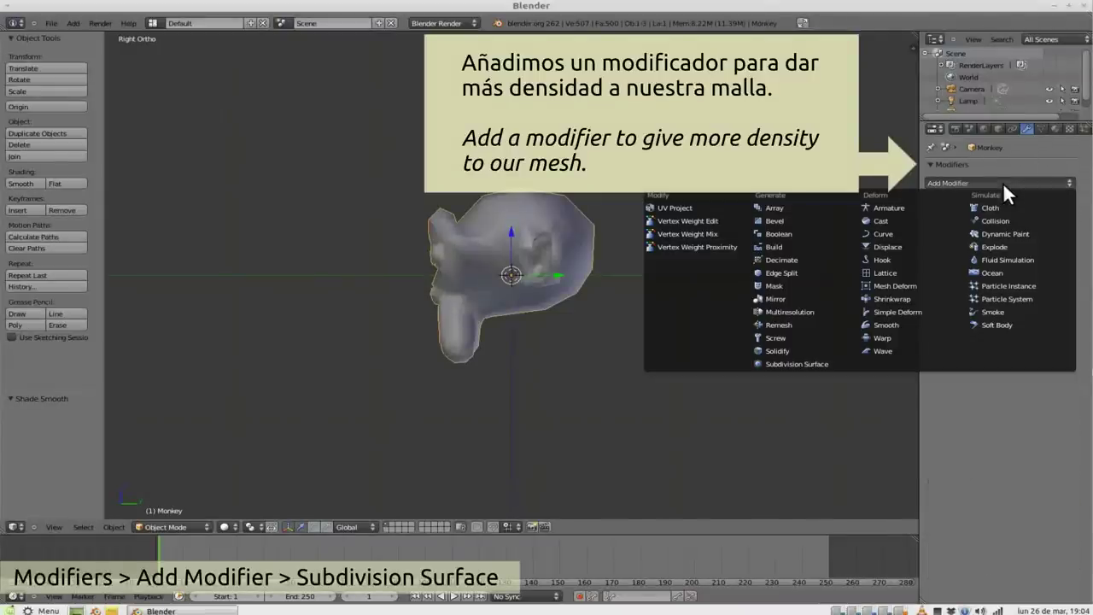
left_click(818, 363)
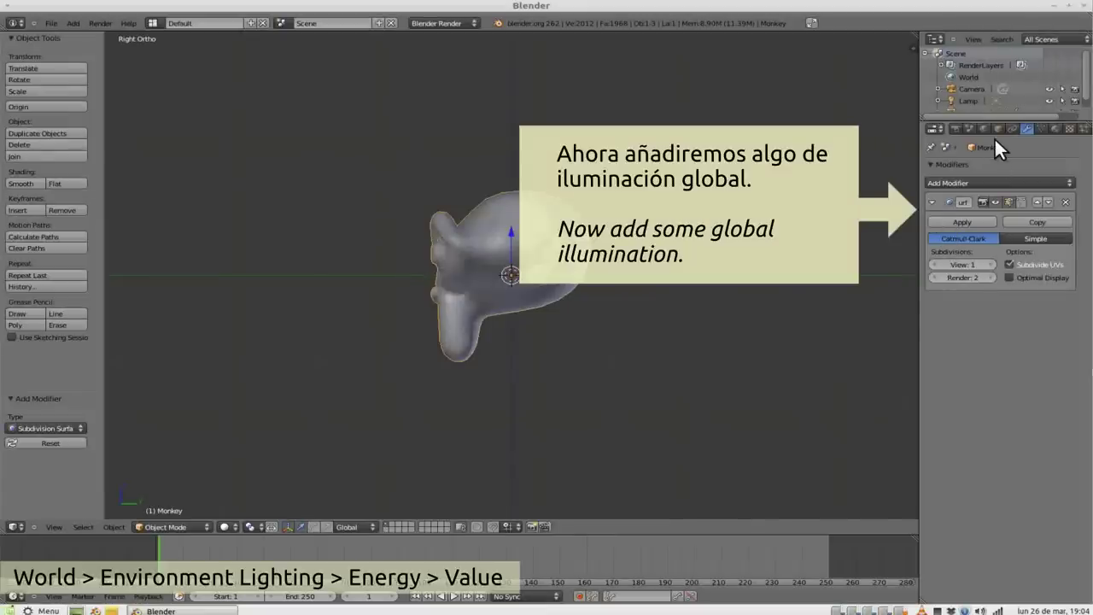
- Enable world Environment Lighting with energy 0.4
left_click(985, 129)
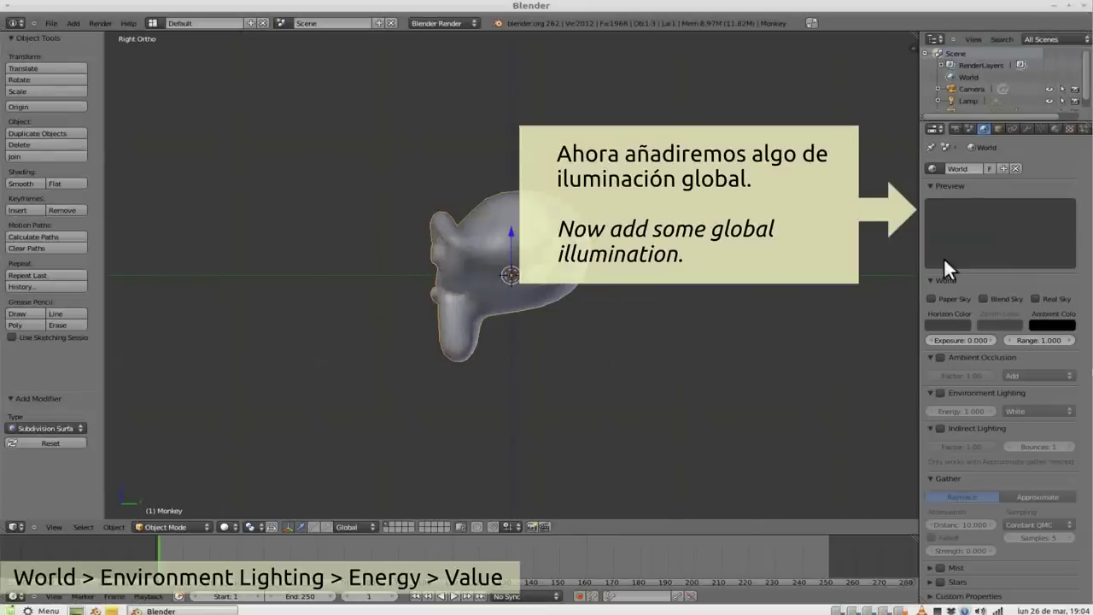
left_click(940, 393)
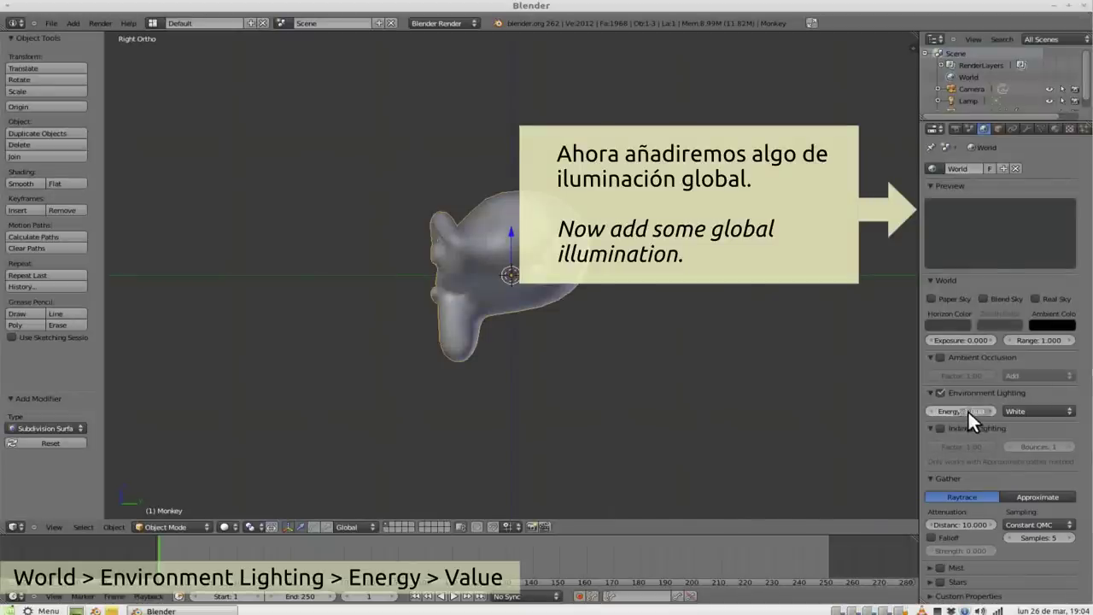
left_click(967, 411)
type("0.4")
key("Return")
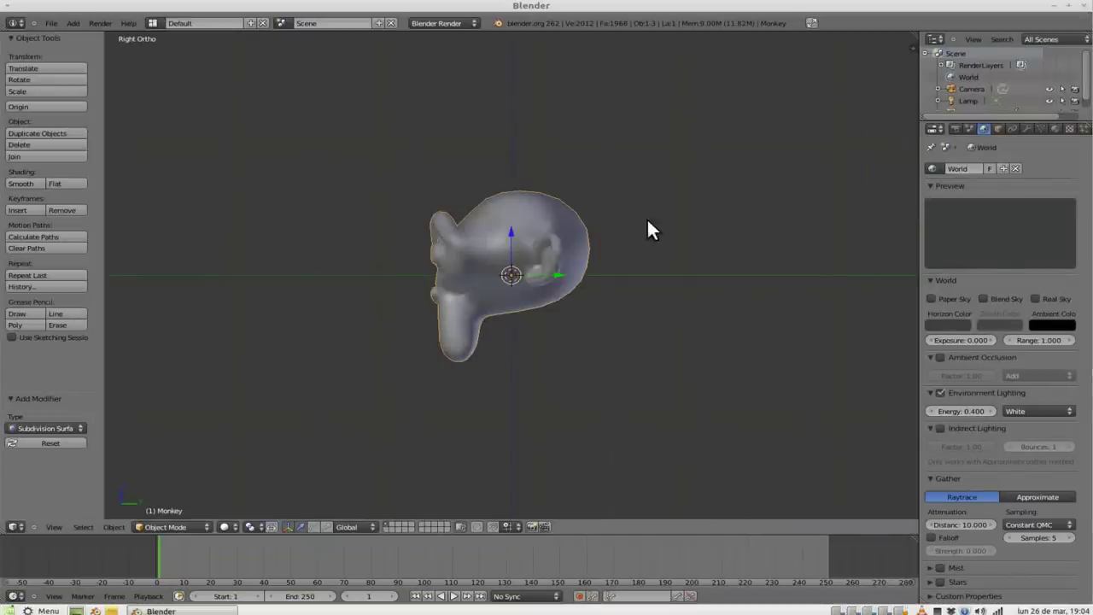
- Orbit to an angled view and do an F12 test render, then close it
mouse_move(646, 217)
middle_mouse_down()
mouse_move(511, 204)
mouse_move(594, 266)
middle_mouse_up()
key("F12")
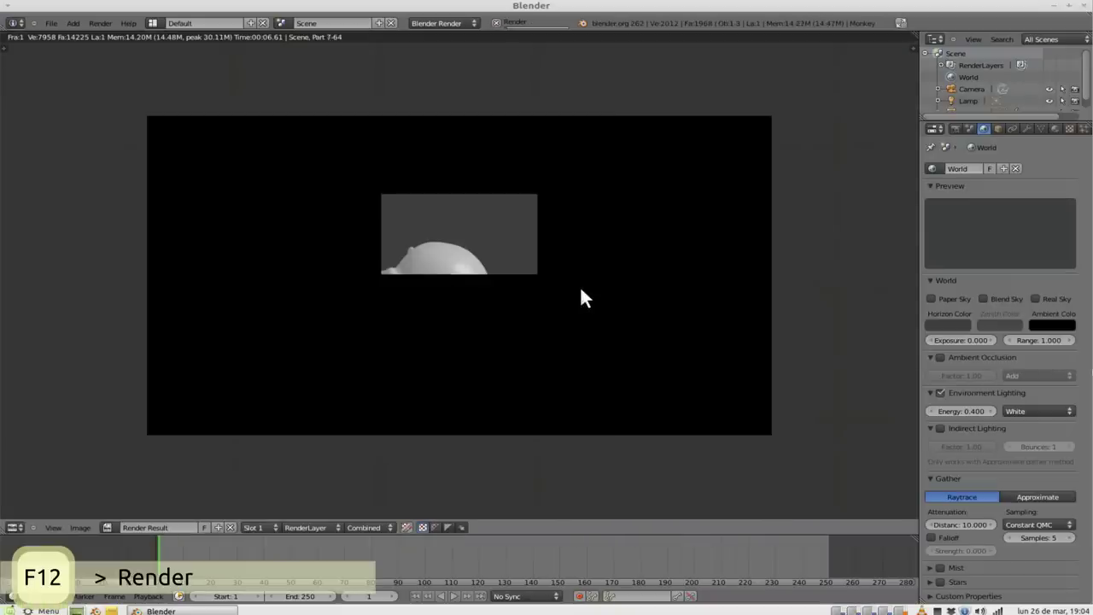
key("Escape")
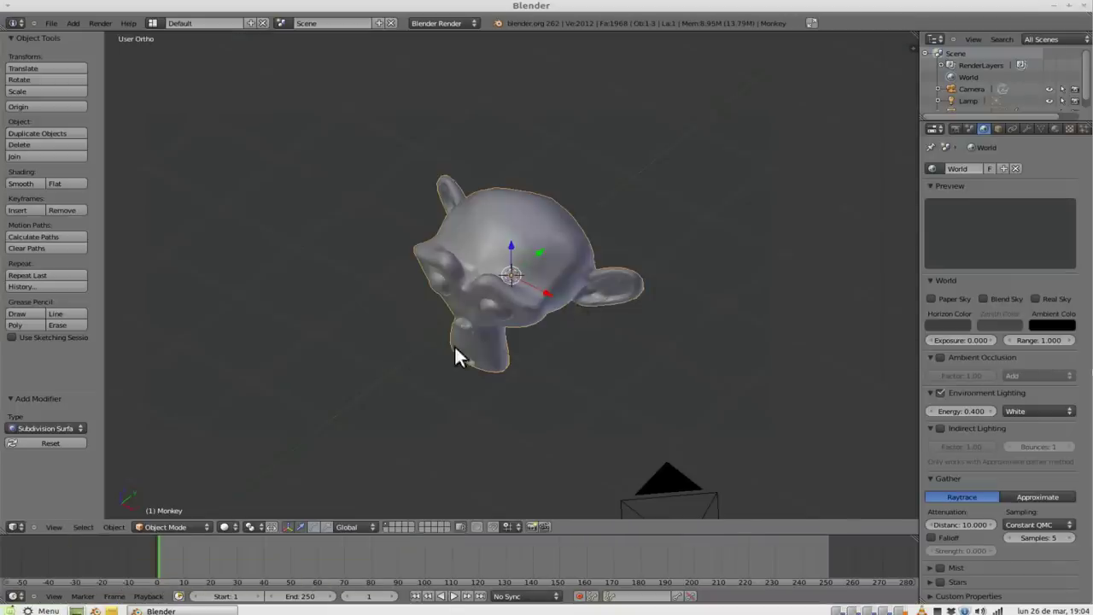
key("z")
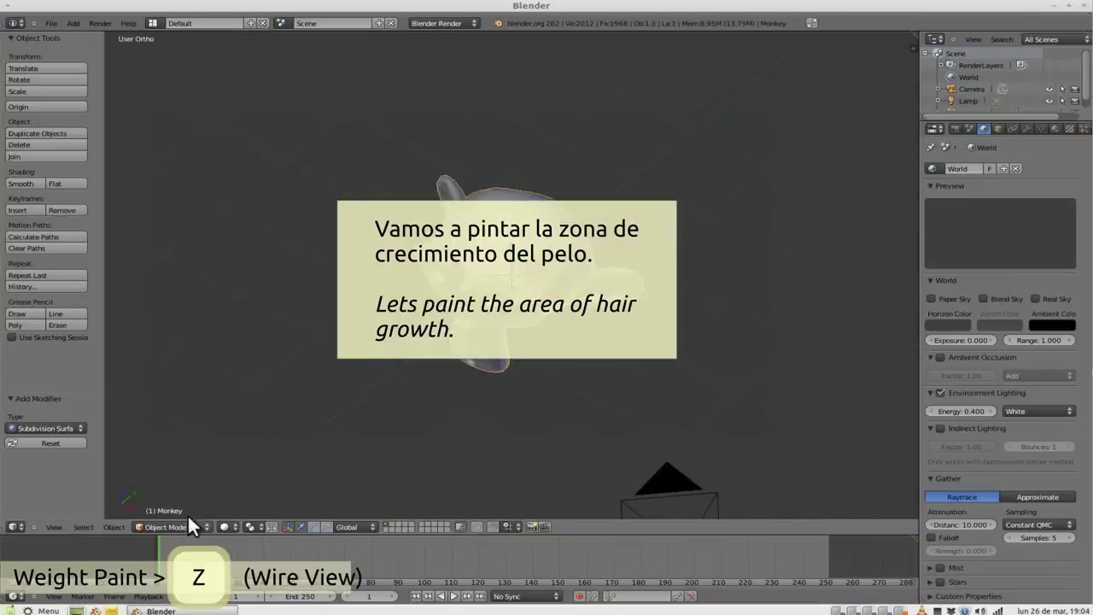
- Enter Weight Paint mode with wireframe shown and brush strength 1
left_click(176, 526)
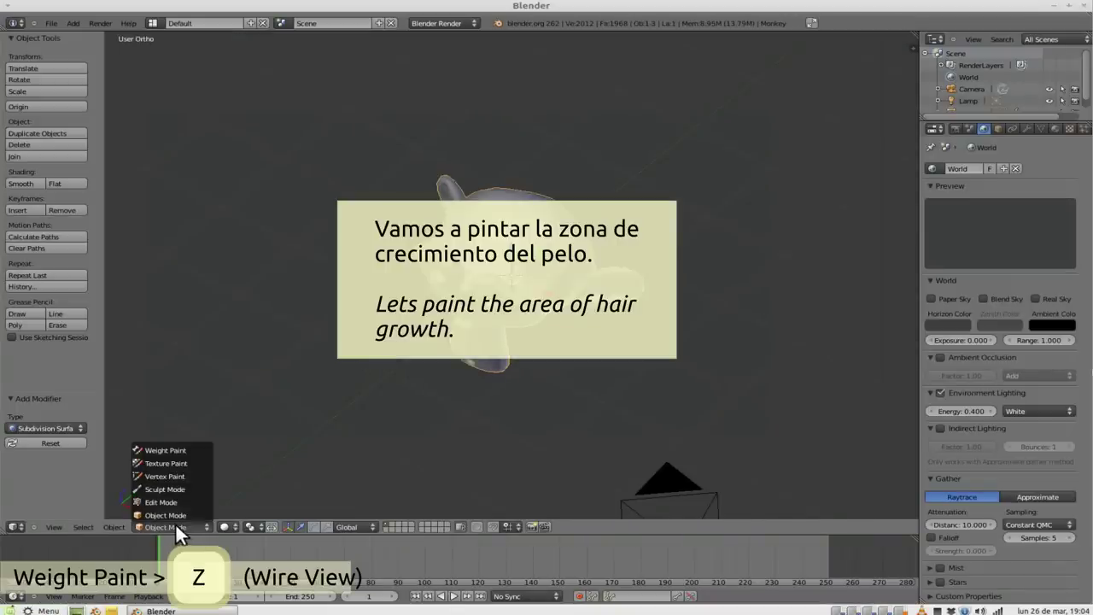
left_click(174, 451)
mouse_move(476, 293)
middle_mouse_down()
mouse_move(514, 344)
mouse_move(370, 332)
mouse_move(369, 321)
mouse_move(431, 324)
mouse_move(435, 345)
middle_mouse_up()
scroll(430, 324, "up", 3)
key("z")
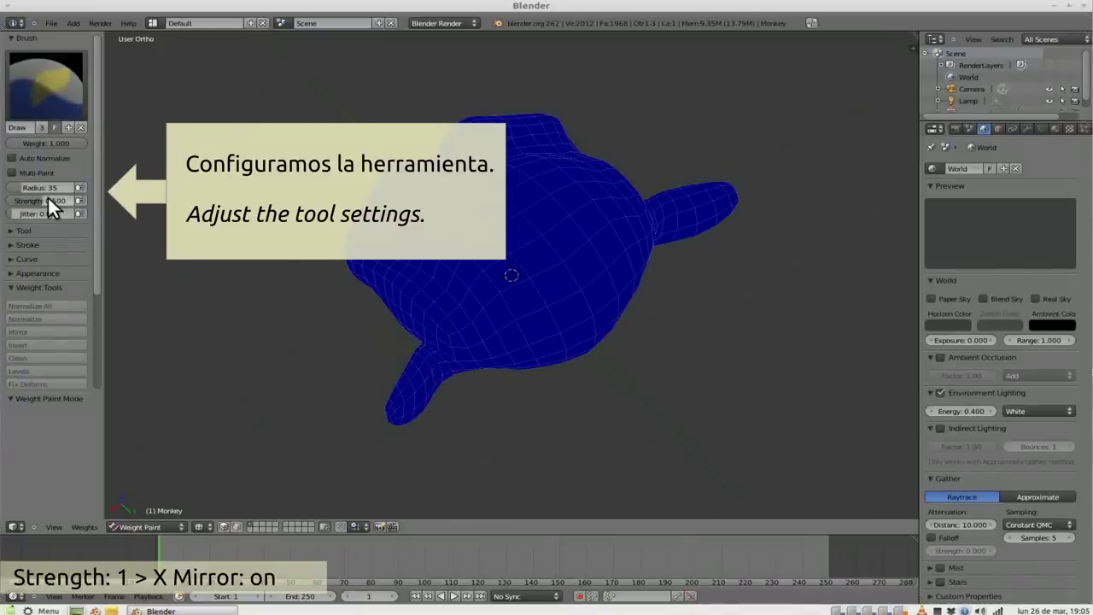
left_click(44, 200)
type("1")
key("Return")
- Paint full weight over the top and lower centre of the monkey's head
scroll(92, 218, "down", 2)
scroll(91, 273, "down", 2)
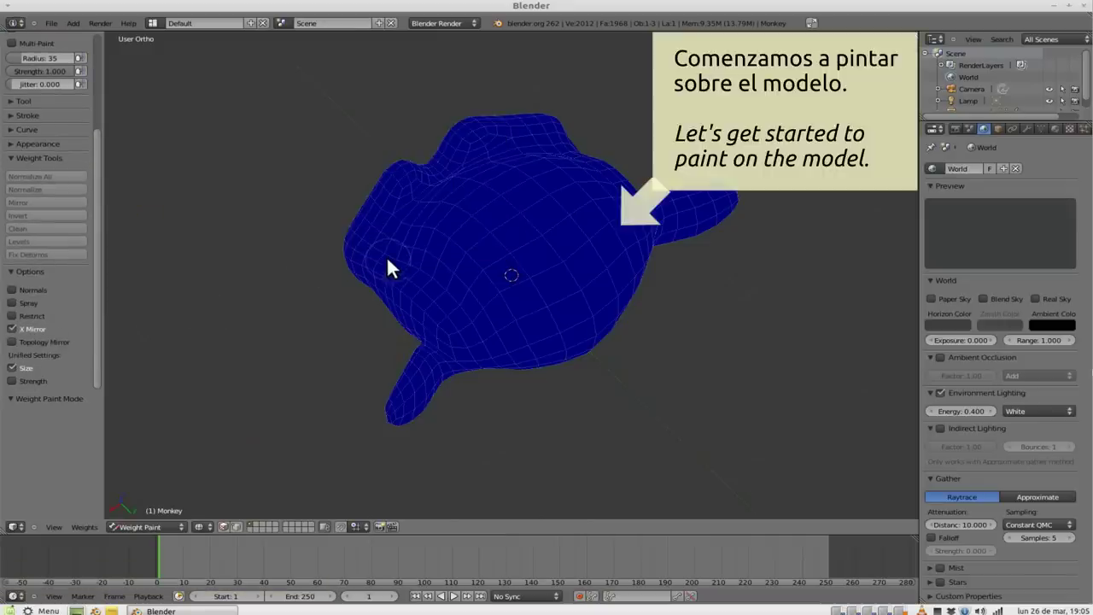
mouse_move(386, 255)
left_mouse_down()
mouse_move(453, 294)
mouse_move(487, 337)
mouse_move(534, 342)
mouse_move(475, 275)
mouse_move(415, 232)
mouse_move(425, 225)
mouse_move(513, 264)
mouse_move(576, 344)
mouse_move(595, 319)
mouse_move(534, 231)
mouse_move(498, 183)
mouse_move(463, 196)
mouse_move(470, 178)
mouse_move(459, 187)
left_mouse_up()
mouse_move(460, 187)
middle_mouse_down()
mouse_move(466, 245)
mouse_move(492, 139)
mouse_move(483, 199)
middle_mouse_up()
mouse_move(483, 200)
left_mouse_down()
mouse_move(546, 284)
mouse_move(544, 265)
mouse_move(532, 277)
left_mouse_up()
mouse_move(547, 275)
middle_mouse_down()
mouse_move(450, 257)
mouse_move(403, 179)
mouse_move(596, 335)
mouse_move(706, 284)
mouse_move(606, 343)
middle_mouse_up()
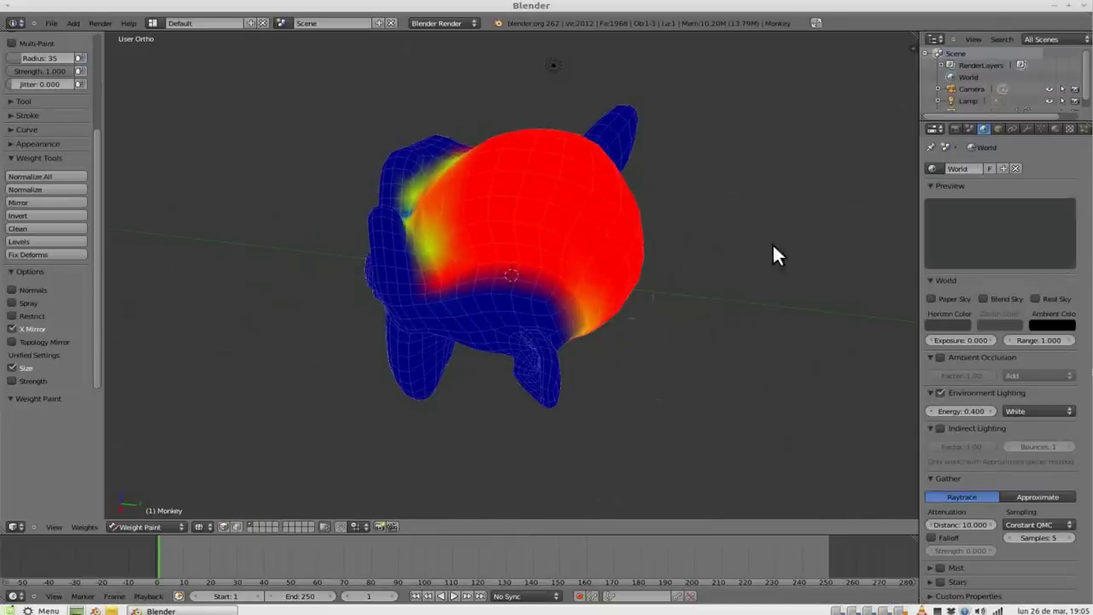
left_click(134, 525)
- Return to Object Mode with solid shading and check the mesh data vertex groups
left_click(132, 516)
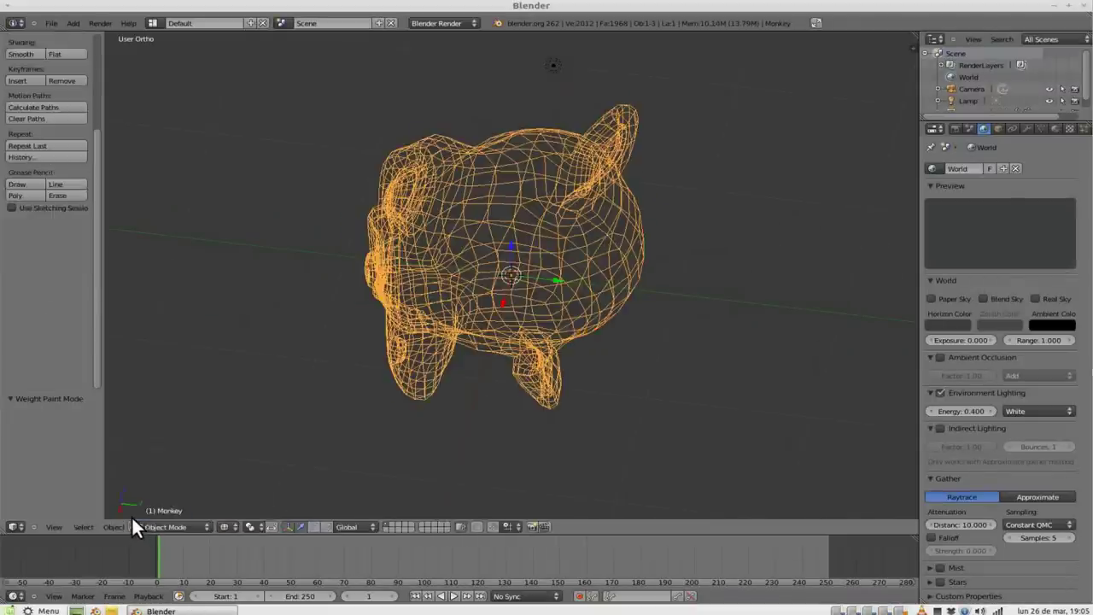
key("z")
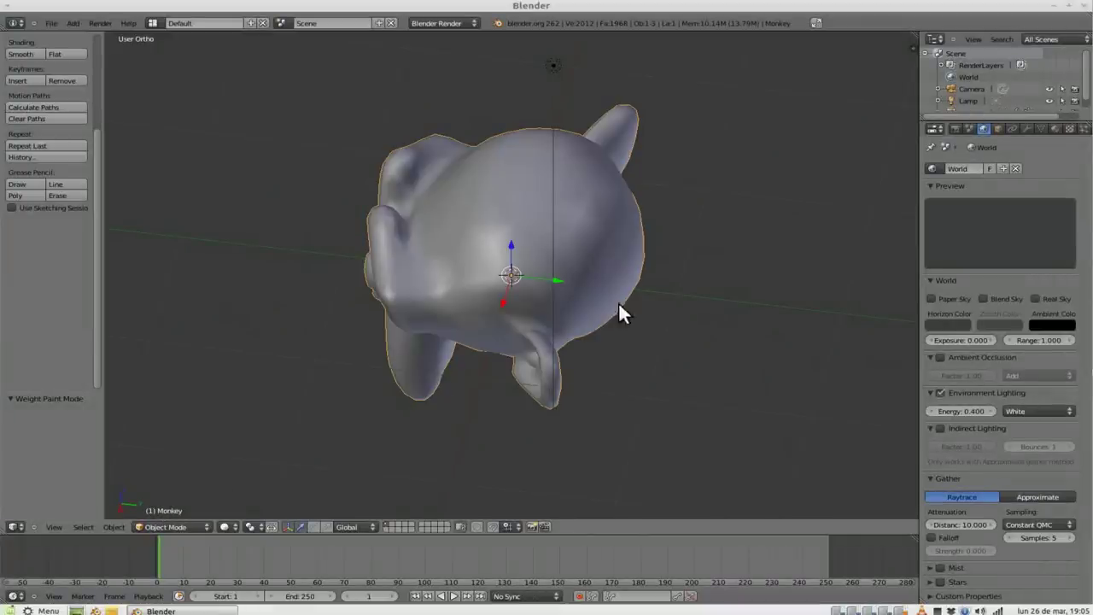
left_click(1041, 128)
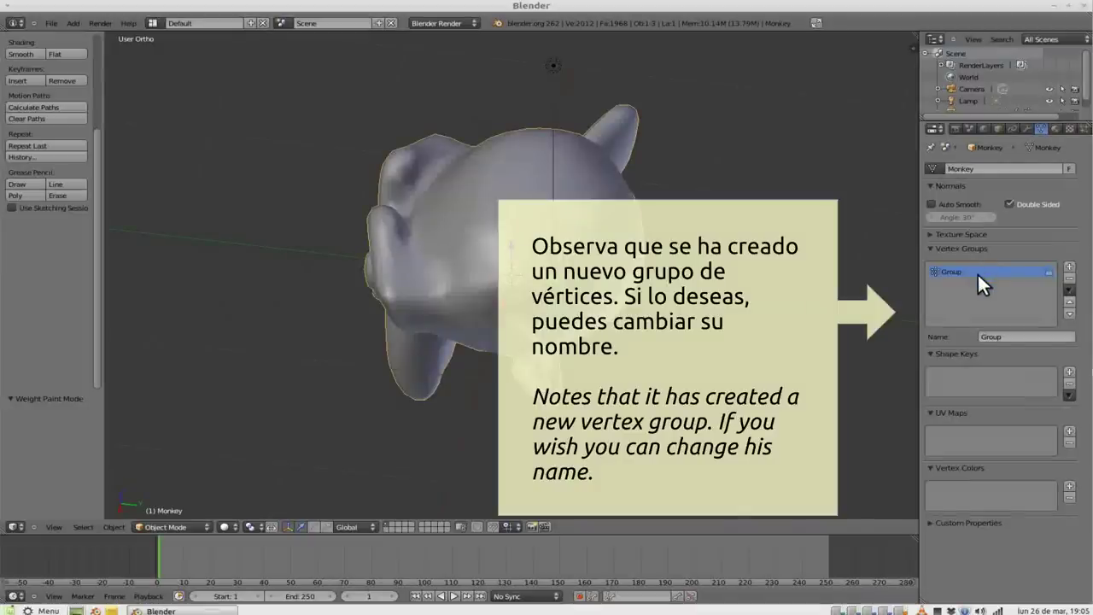
- Add a Hair particle system to the monkey with hair length 0.5
left_click(1084, 128)
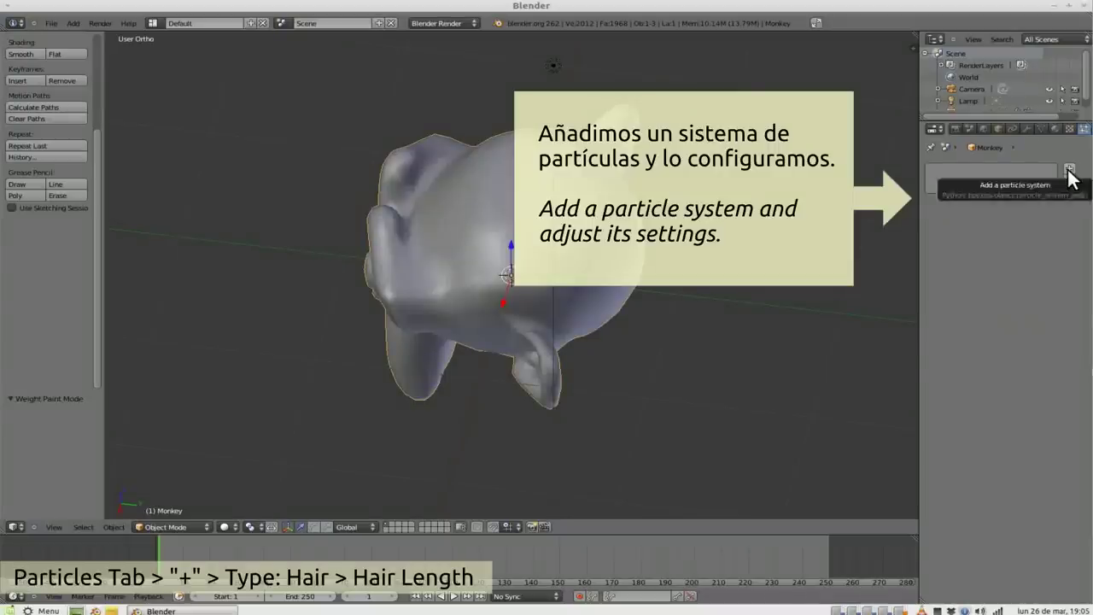
left_click(1068, 168)
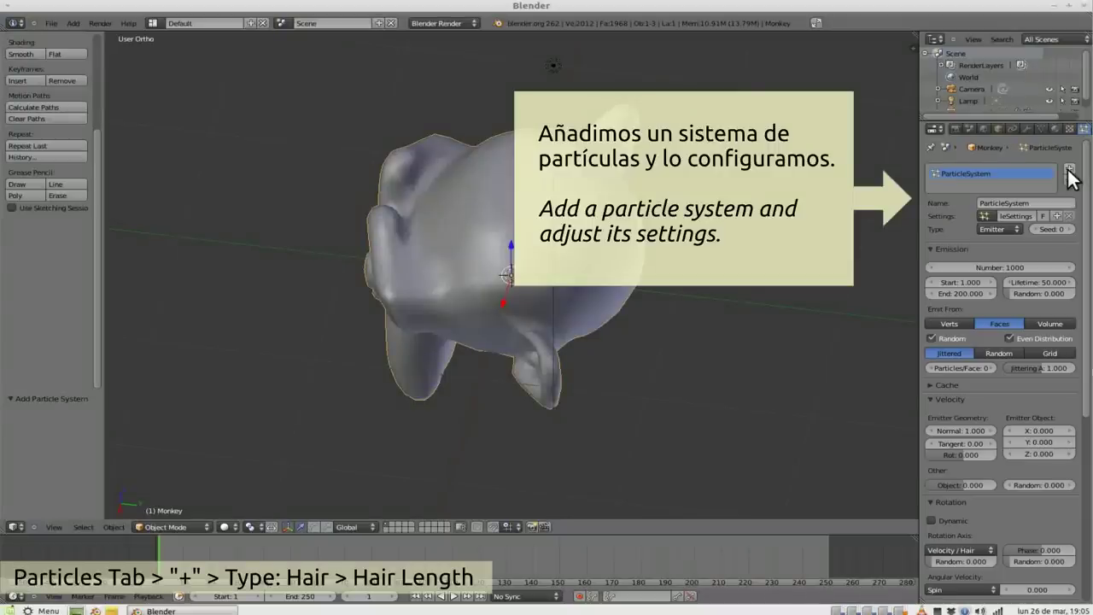
left_click(998, 226)
left_click(996, 204)
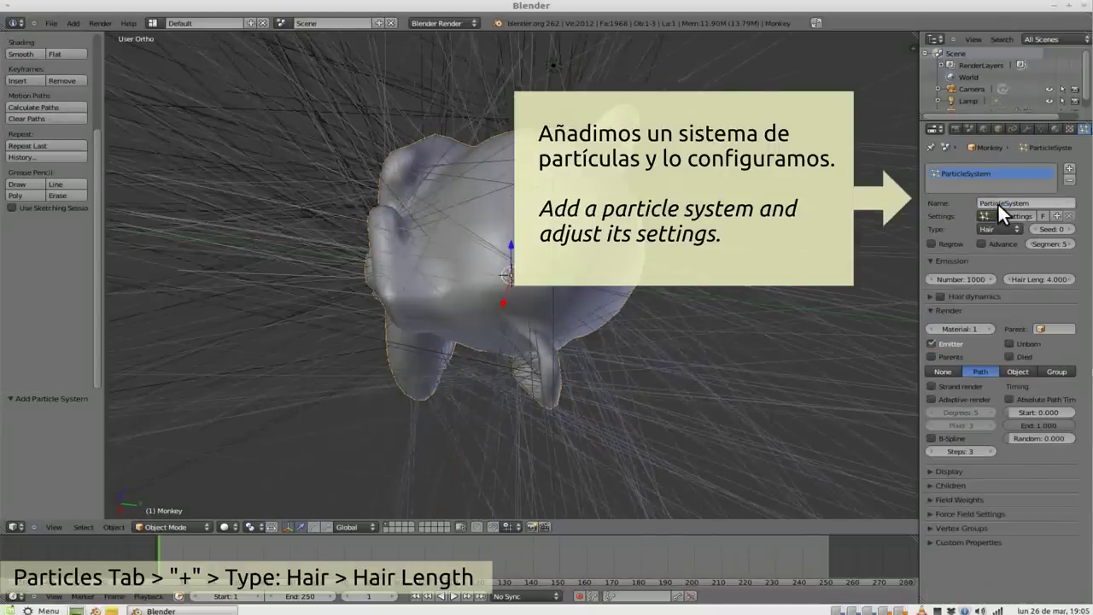
left_click(1049, 279)
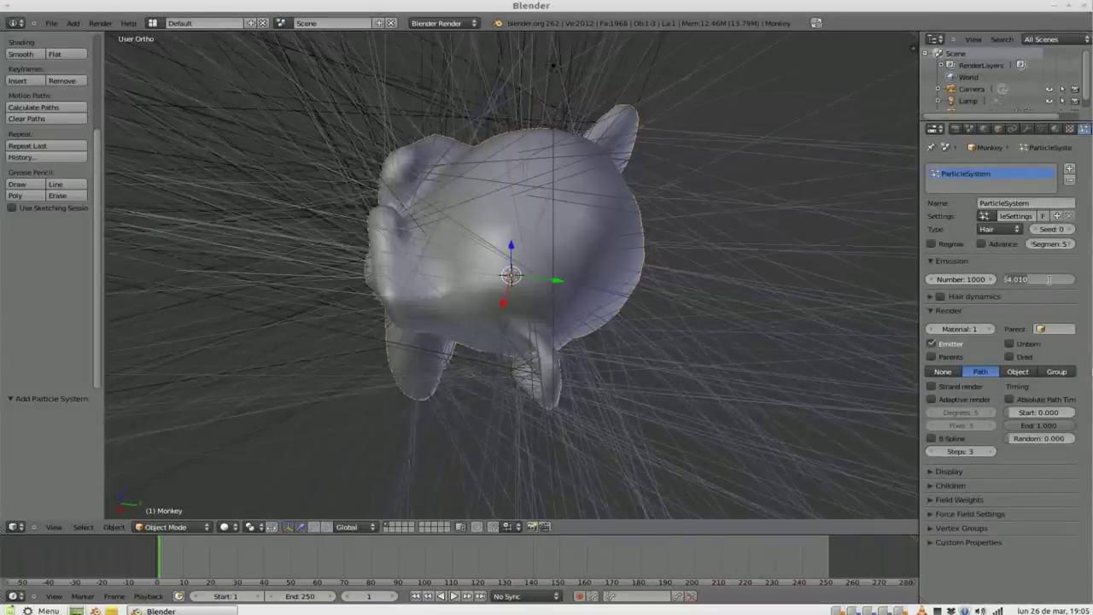
type("0.5")
key("Return")
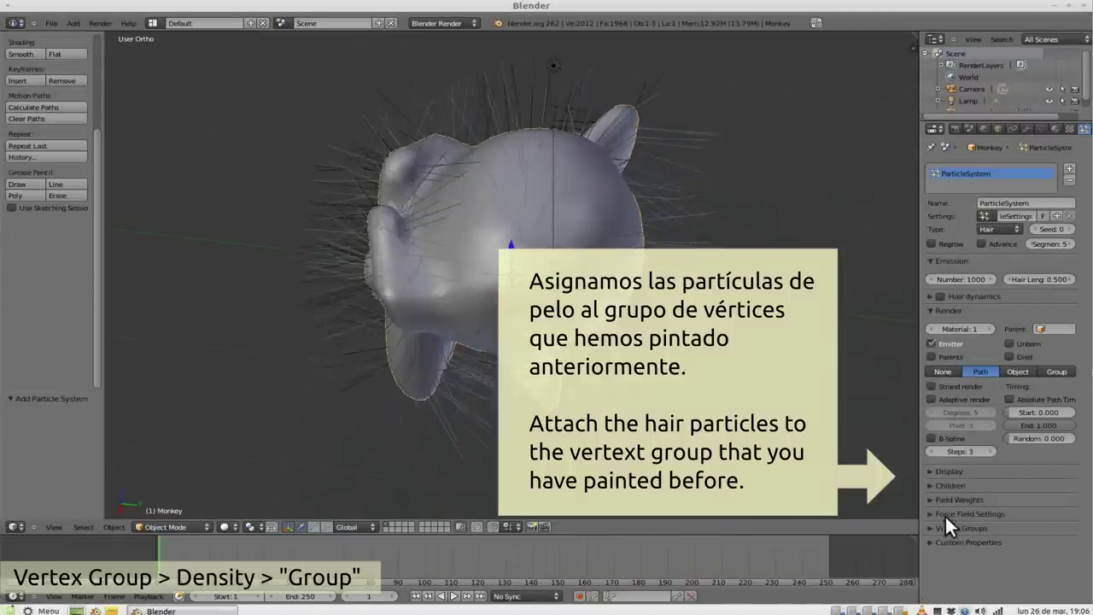
- Set the hair Density vertex group to 'Group' and snap to right side view
left_click(947, 530)
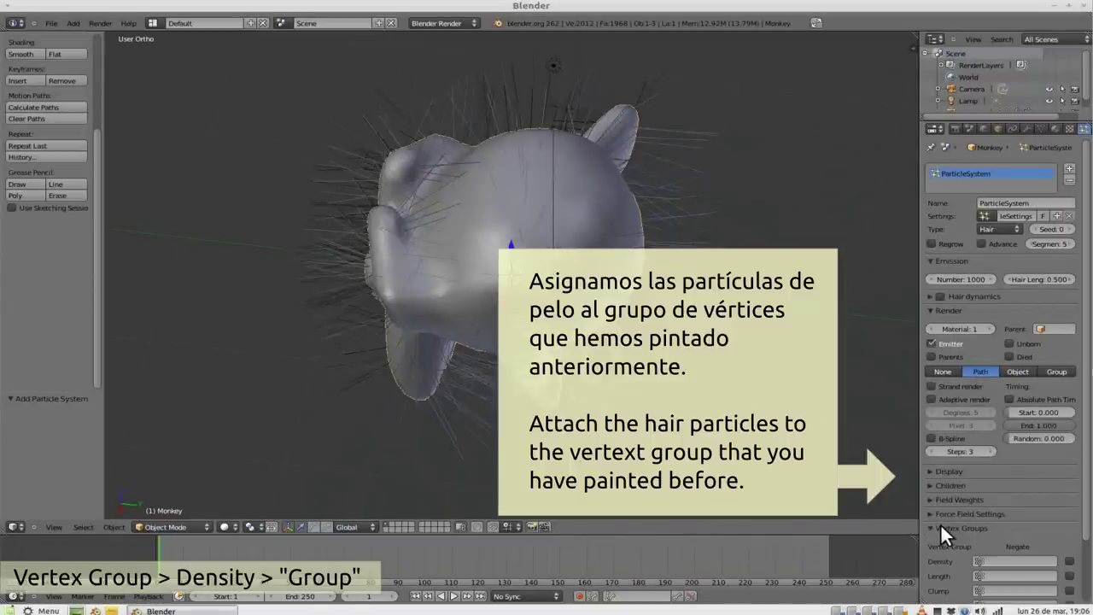
left_click(1000, 559)
left_click(987, 439)
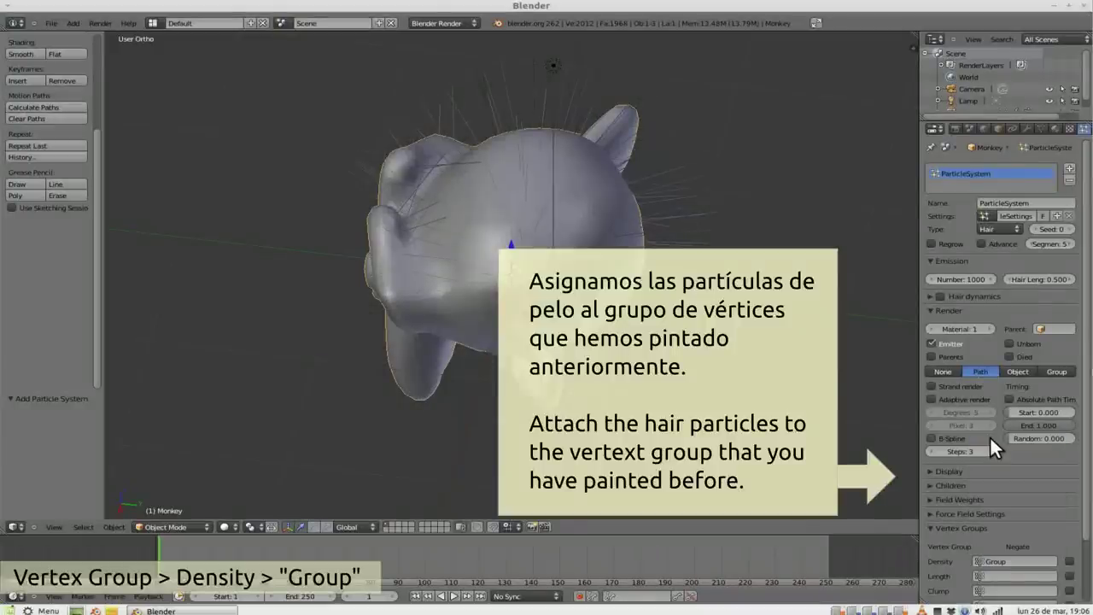
mouse_move(452, 309)
middle_mouse_down()
mouse_move(626, 278)
mouse_move(500, 284)
mouse_move(462, 272)
middle_mouse_up()
key("KP_3")
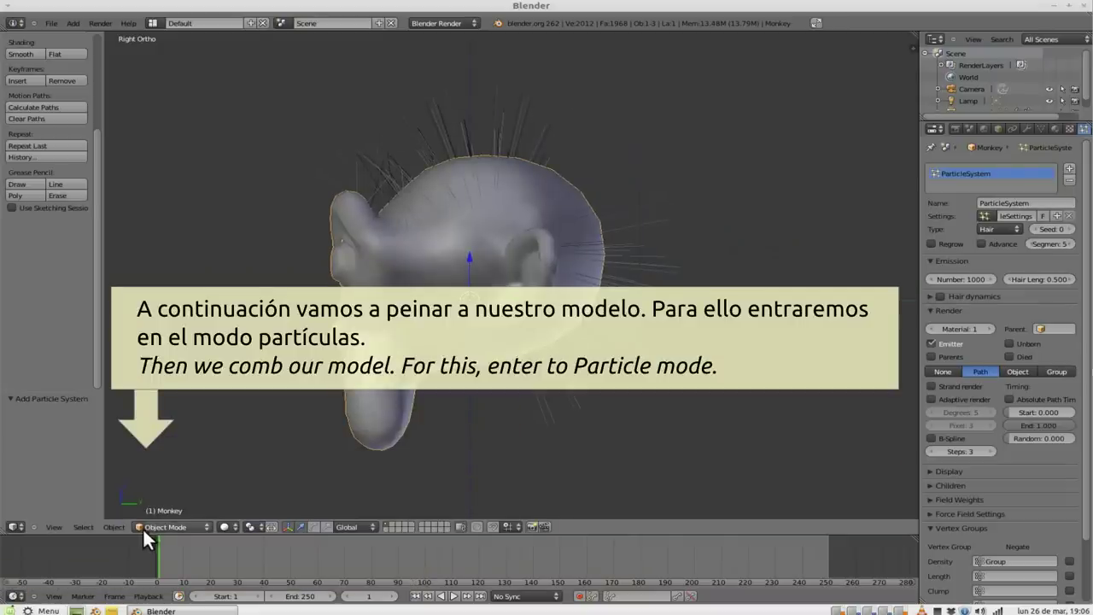
- Enter Particle Mode with the Comb brush in front view
left_click(148, 527)
left_click(158, 438)
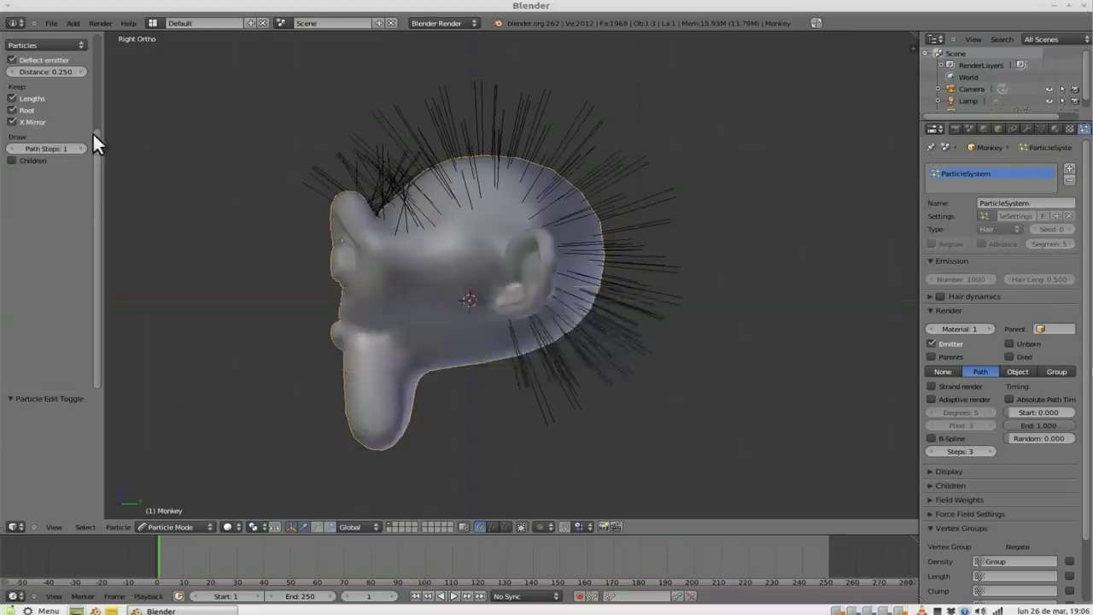
left_click_drag(94, 143, 95, 80)
left_click(72, 66)
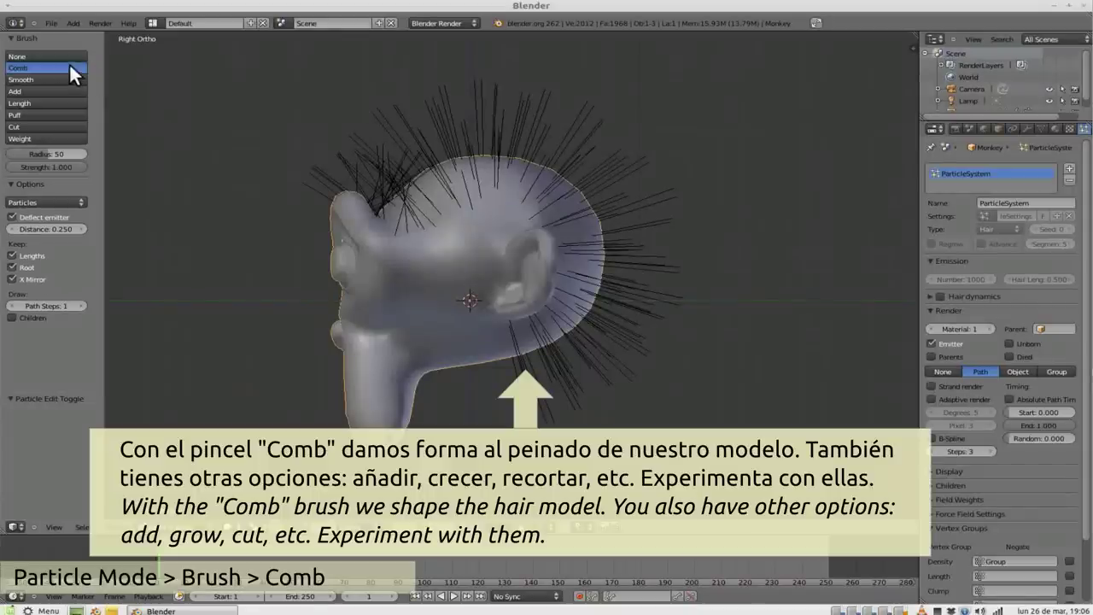
key("KP_1")
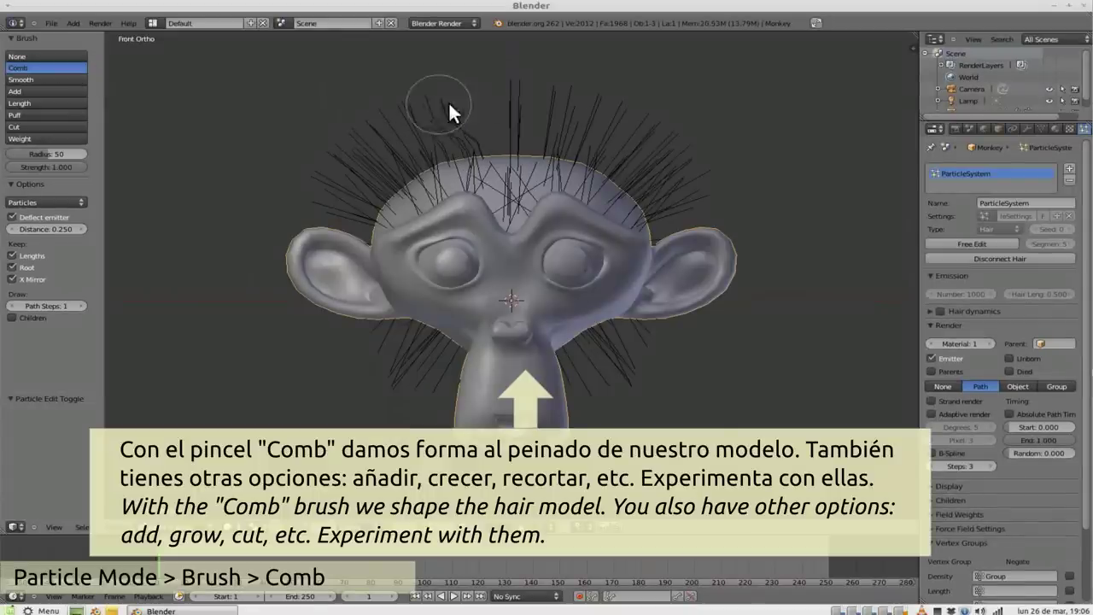
- Comb the hair sideways and down from the front and right side views
mouse_move(451, 102)
left_mouse_down()
mouse_move(315, 185)
mouse_move(383, 178)
mouse_move(288, 227)
mouse_move(326, 260)
left_mouse_up()
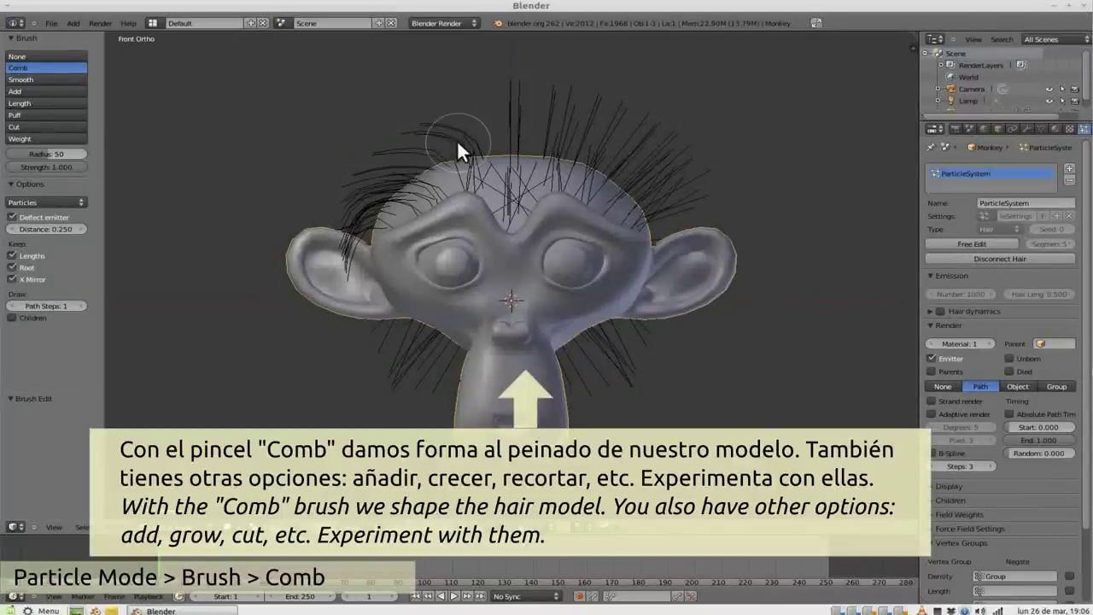
left_click_drag(457, 139, 396, 113)
mouse_move(509, 121)
left_mouse_down()
mouse_move(601, 124)
mouse_move(668, 108)
mouse_move(723, 140)
mouse_move(631, 179)
mouse_move(703, 205)
mouse_move(654, 158)
mouse_move(715, 193)
mouse_move(611, 145)
left_mouse_up()
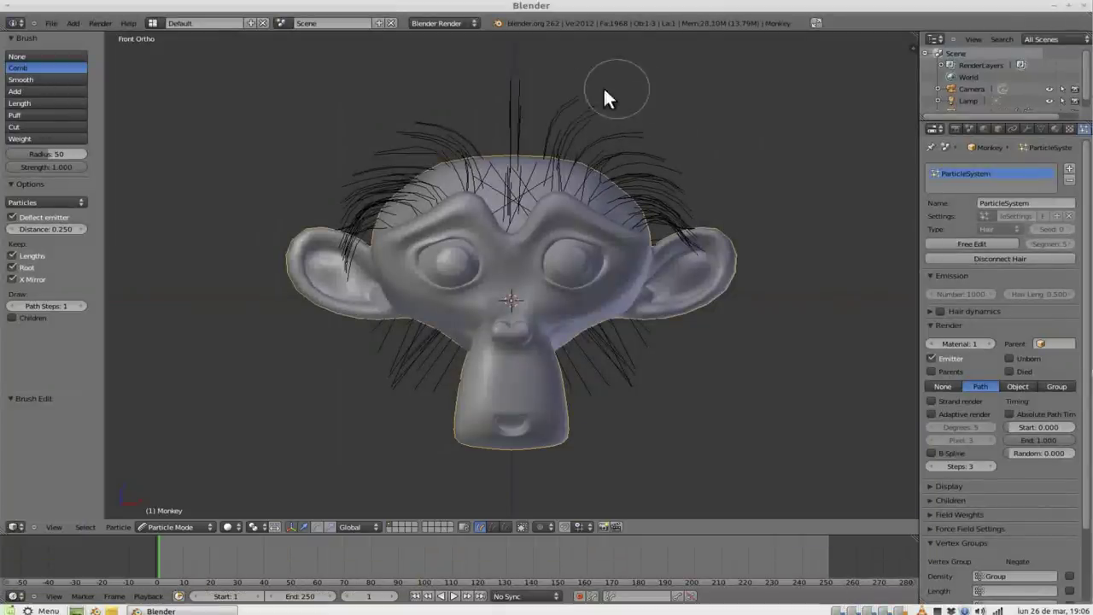
mouse_move(420, 254)
left_mouse_down()
mouse_move(373, 361)
mouse_move(420, 349)
mouse_move(418, 444)
left_mouse_up()
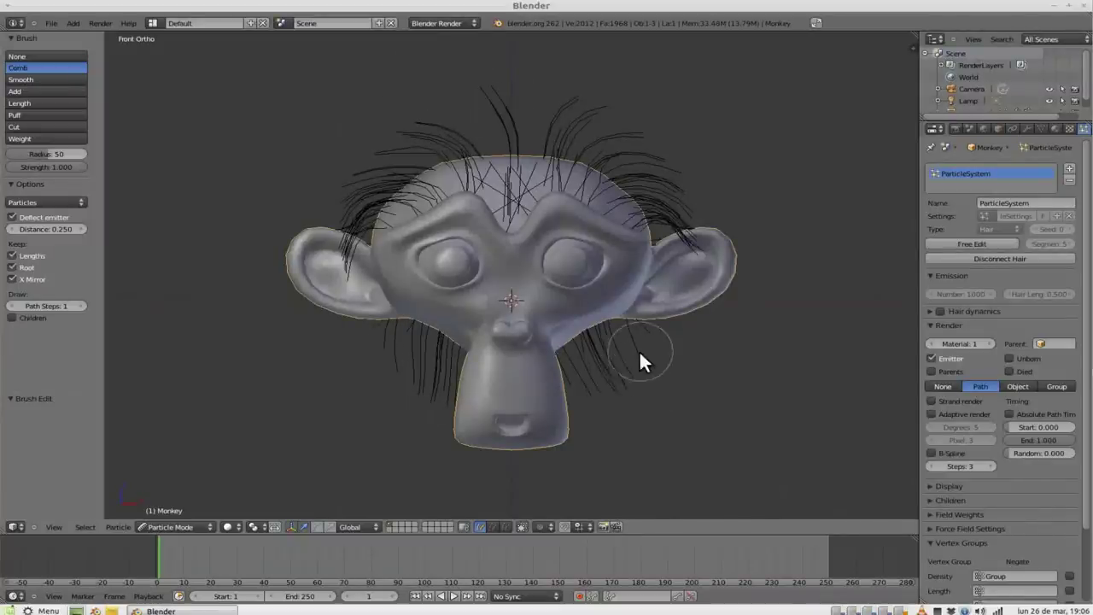
key("KP_3")
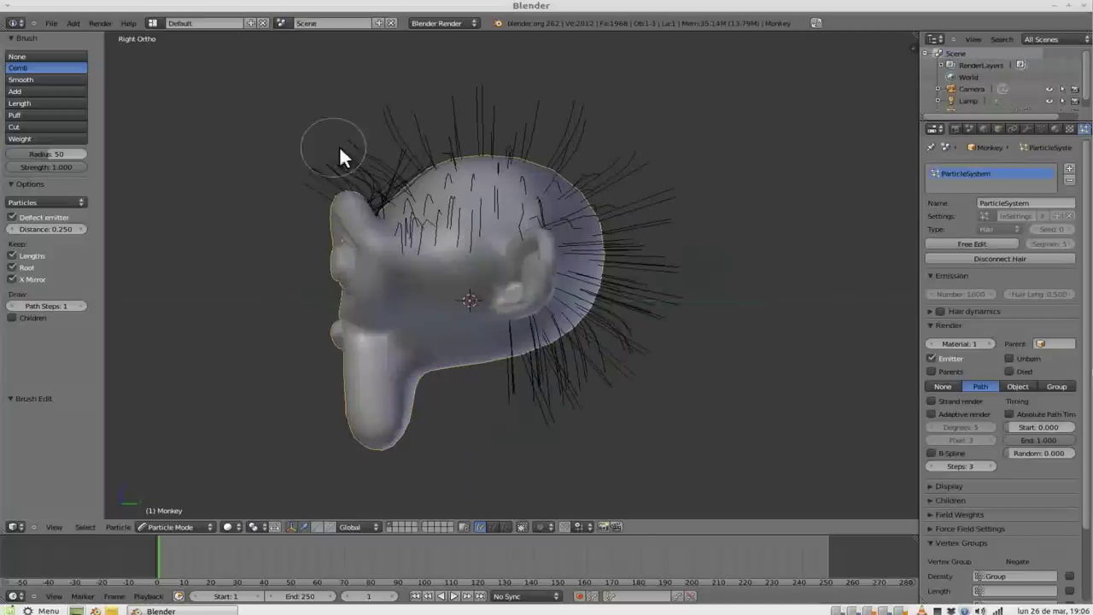
left_click_drag(339, 145, 263, 178)
mouse_move(330, 115)
left_mouse_down()
mouse_move(589, 114)
mouse_move(654, 134)
mouse_move(629, 186)
left_mouse_up()
mouse_move(700, 225)
left_mouse_down()
mouse_move(654, 276)
mouse_move(651, 404)
mouse_move(671, 298)
left_mouse_up()
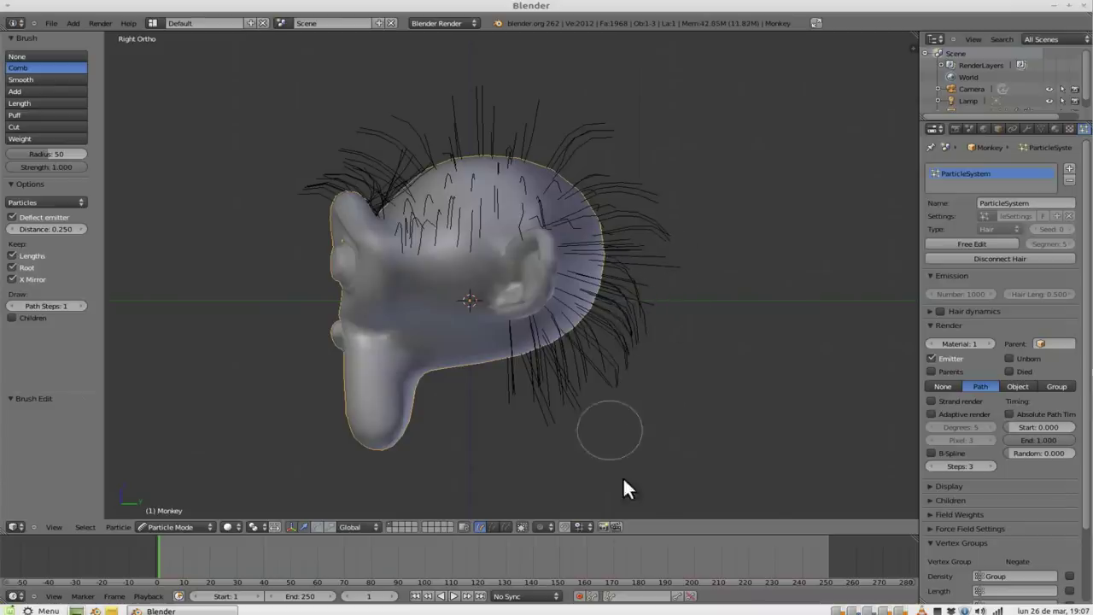
left_click_drag(575, 435, 532, 385)
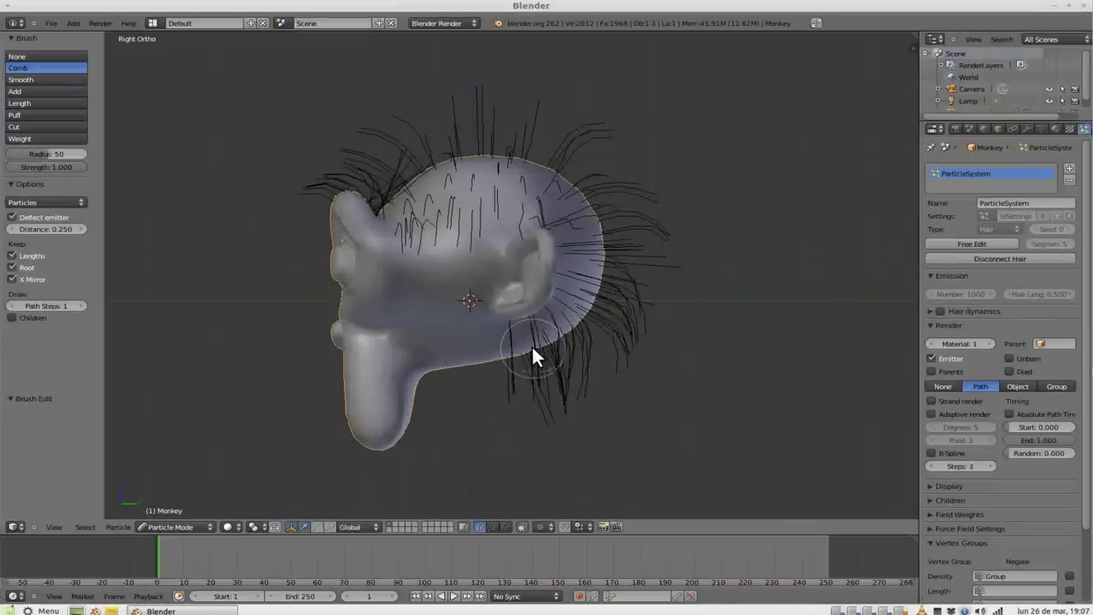
- Orbit around the head to check the combed hair
mouse_move(531, 348)
middle_mouse_down()
mouse_move(583, 333)
mouse_move(447, 331)
mouse_move(532, 367)
middle_mouse_up()
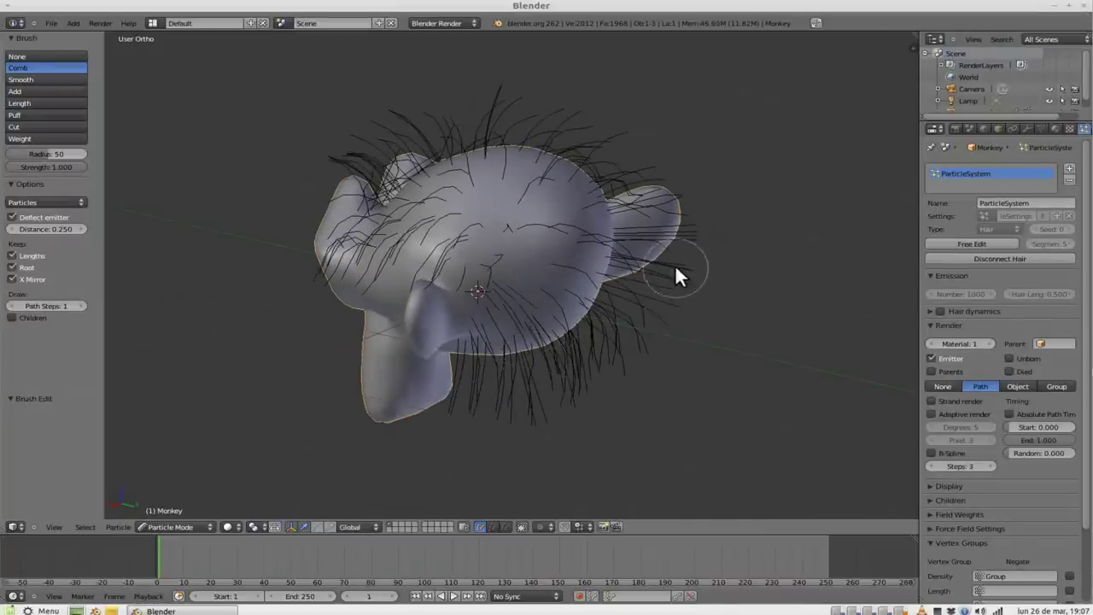
mouse_move(678, 339)
middle_mouse_down()
mouse_move(632, 254)
mouse_move(646, 228)
middle_mouse_up()
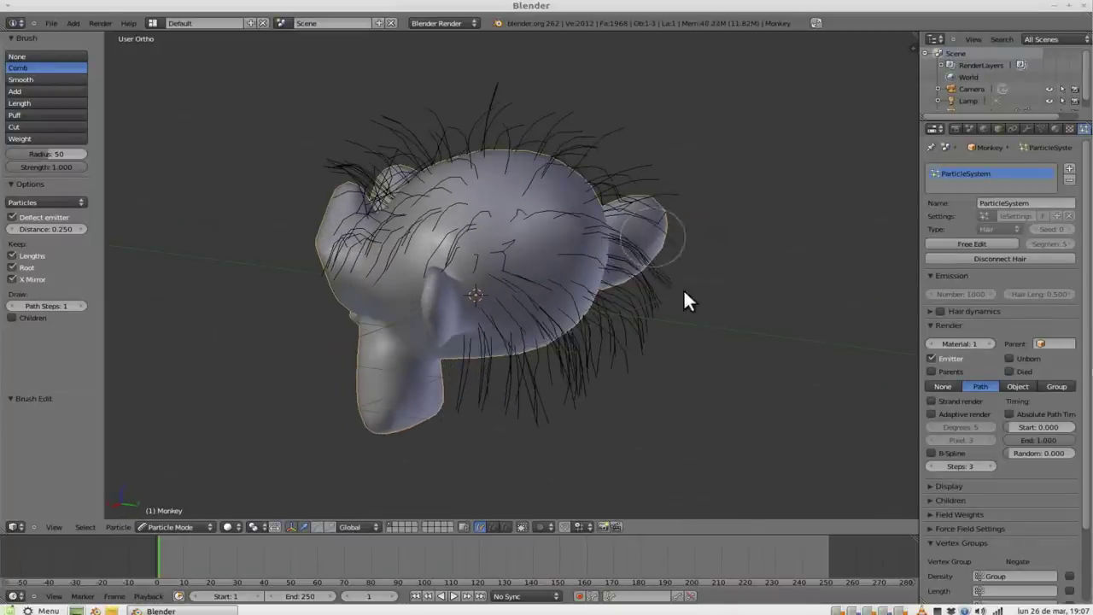
mouse_move(662, 349)
middle_mouse_down()
mouse_move(415, 391)
mouse_move(358, 371)
middle_mouse_up()
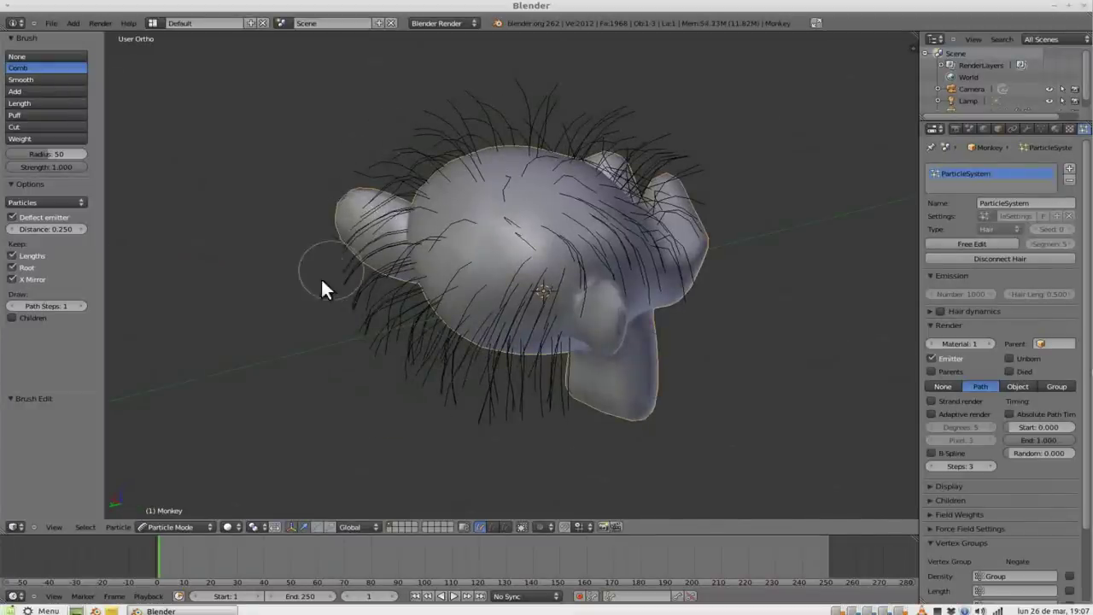
mouse_move(319, 286)
middle_mouse_down()
mouse_move(470, 256)
mouse_move(629, 255)
mouse_move(644, 293)
middle_mouse_up()
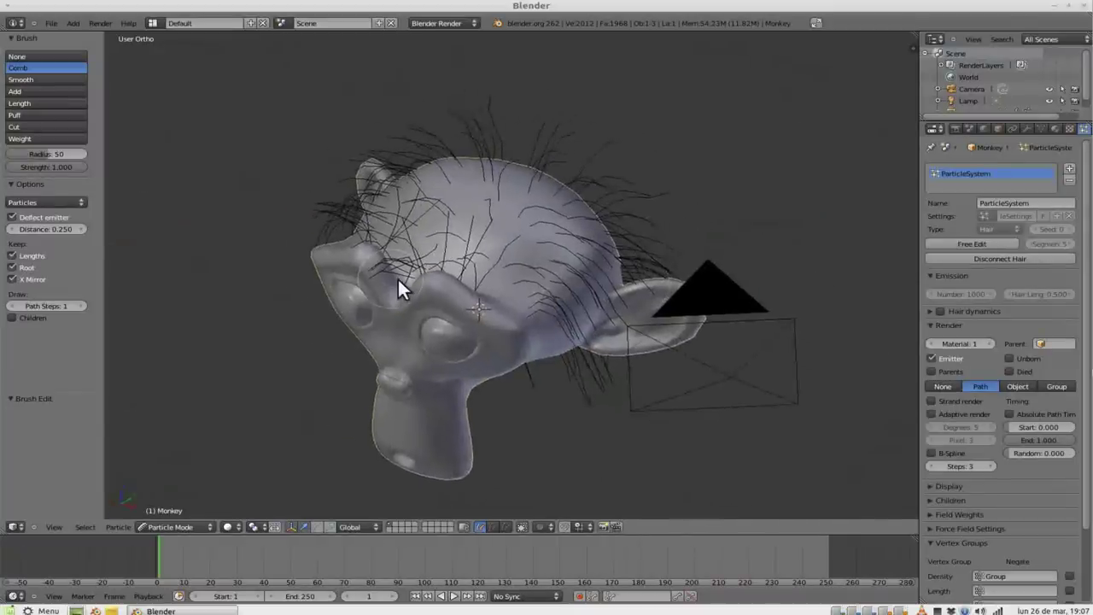
middle_click_drag(398, 288, 337, 273)
left_click(162, 526)
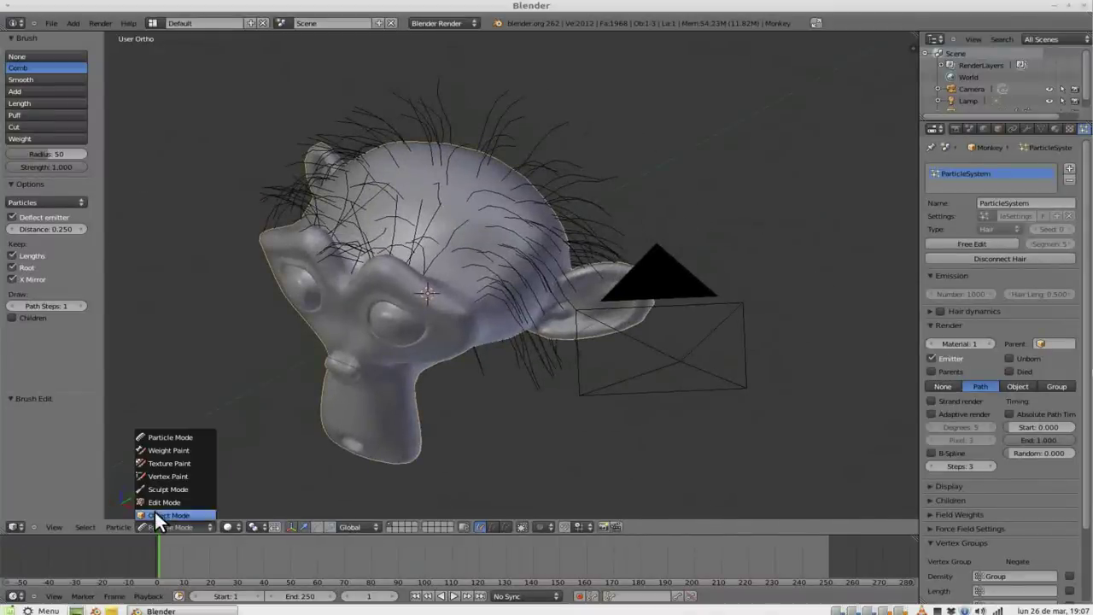
- Back in Object Mode, turn on Interpolated child hairs
left_click(155, 510)
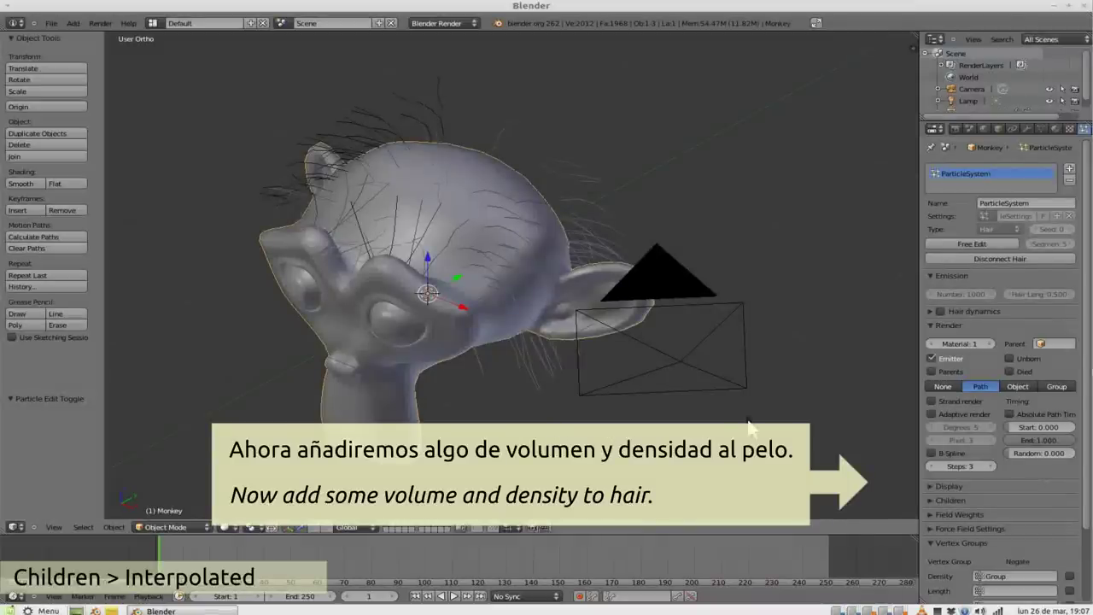
left_click(947, 500)
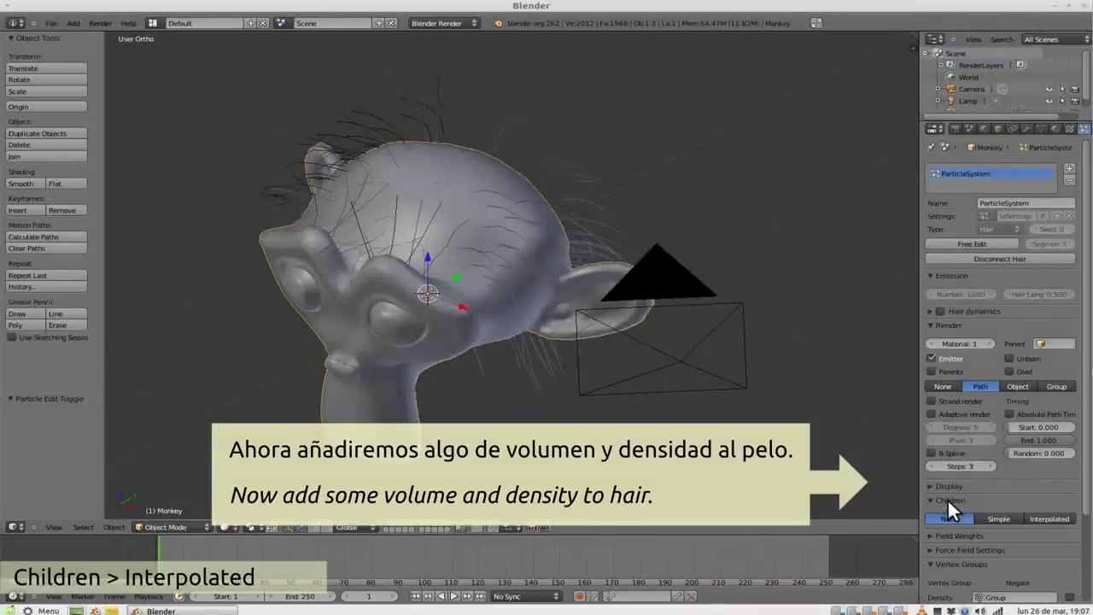
left_click(1033, 512)
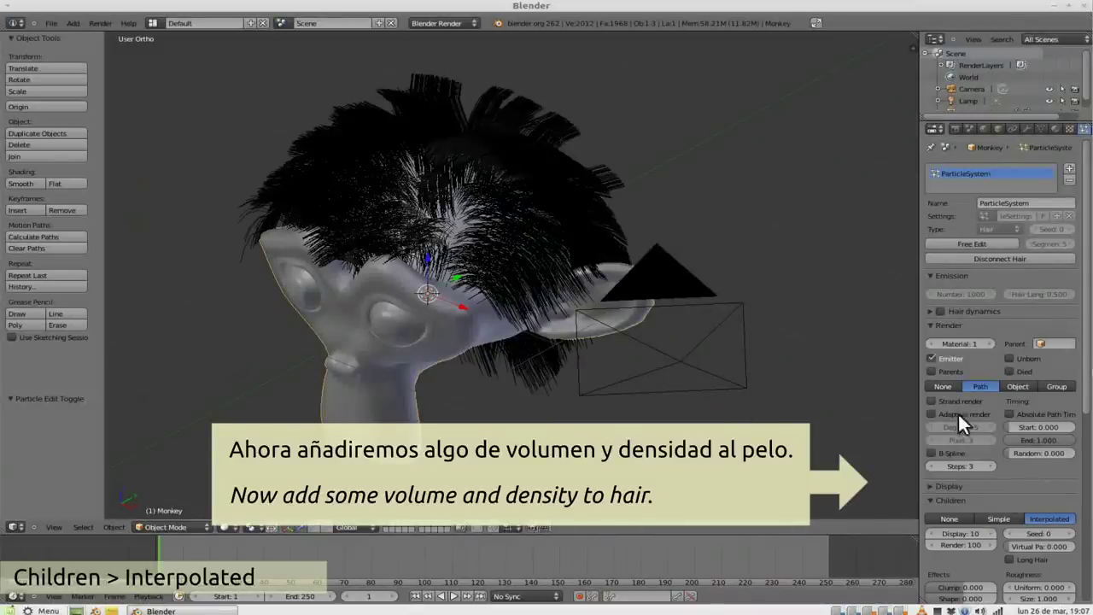
mouse_move(492, 329)
middle_mouse_down()
mouse_move(373, 348)
mouse_move(445, 321)
middle_mouse_up()
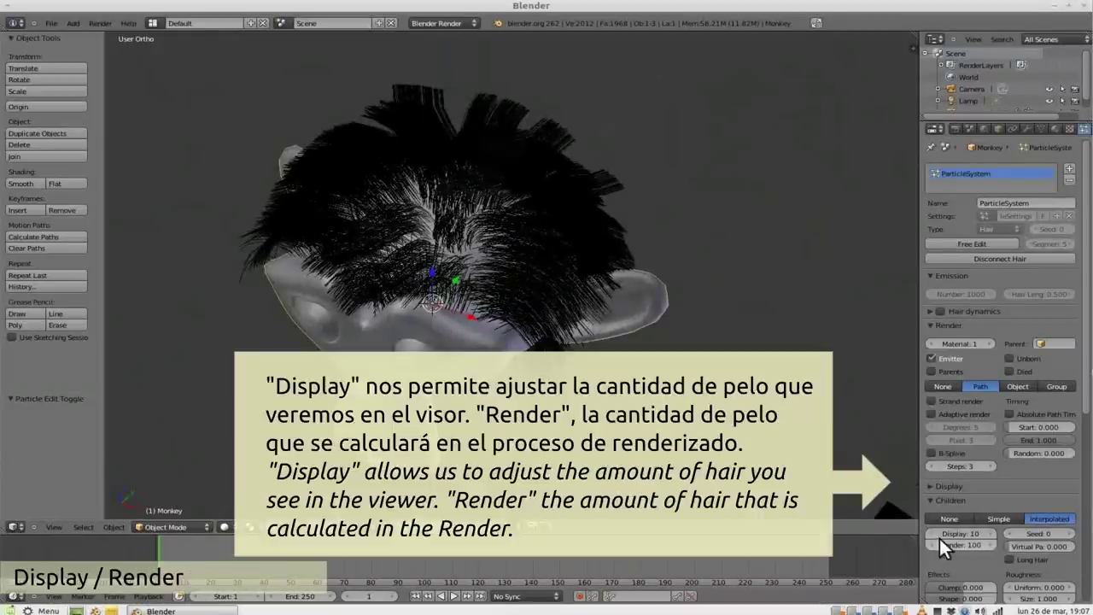
- Set child display amount to 10 and render amount to 40
left_click(971, 530)
type("0")
key("Return")
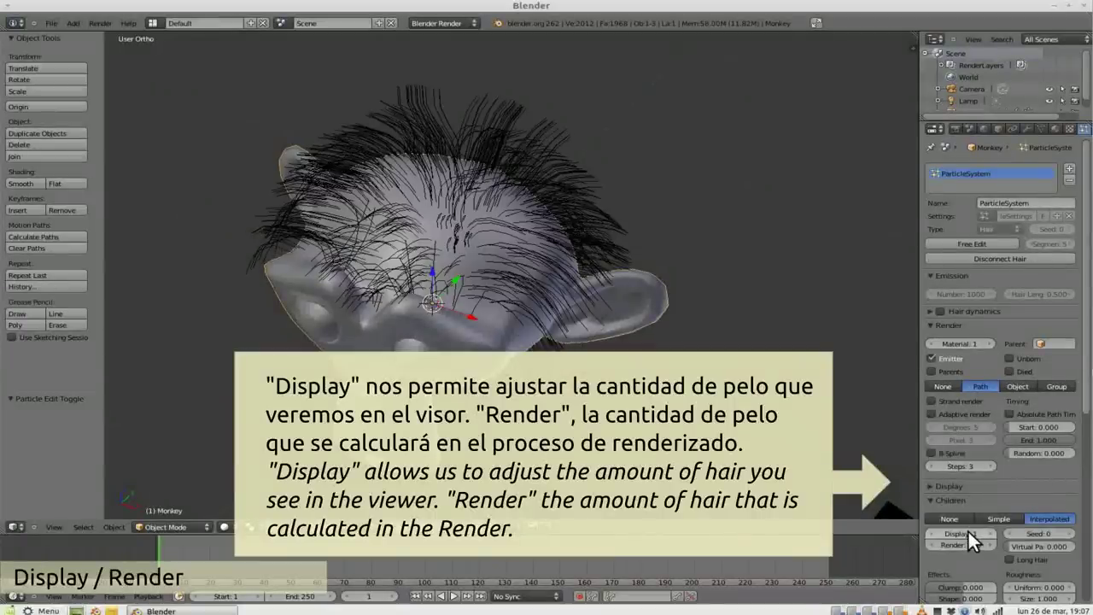
left_click(969, 531)
type("10")
key("Return")
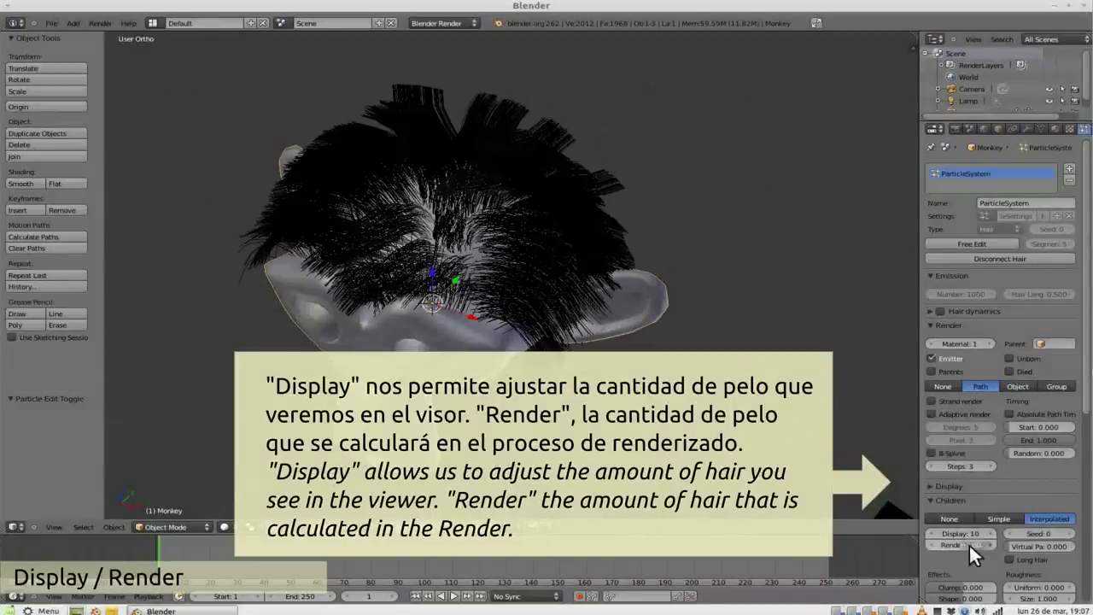
double_click(968, 545)
type("40")
key("Return")
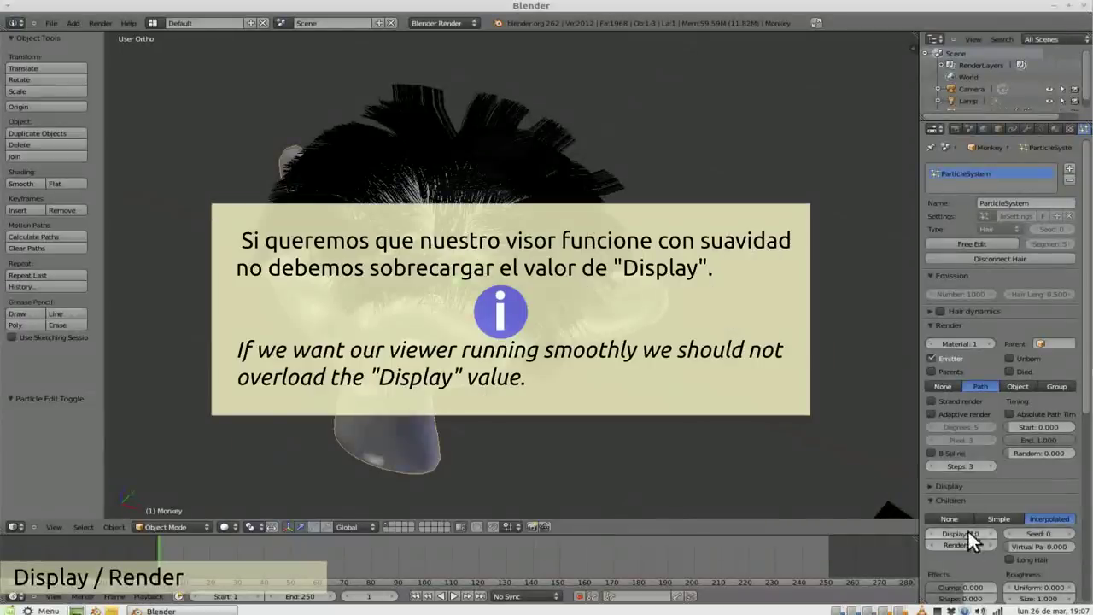
- Try raising the child clump, then reset it to 0
scroll(975, 514, "down", 5)
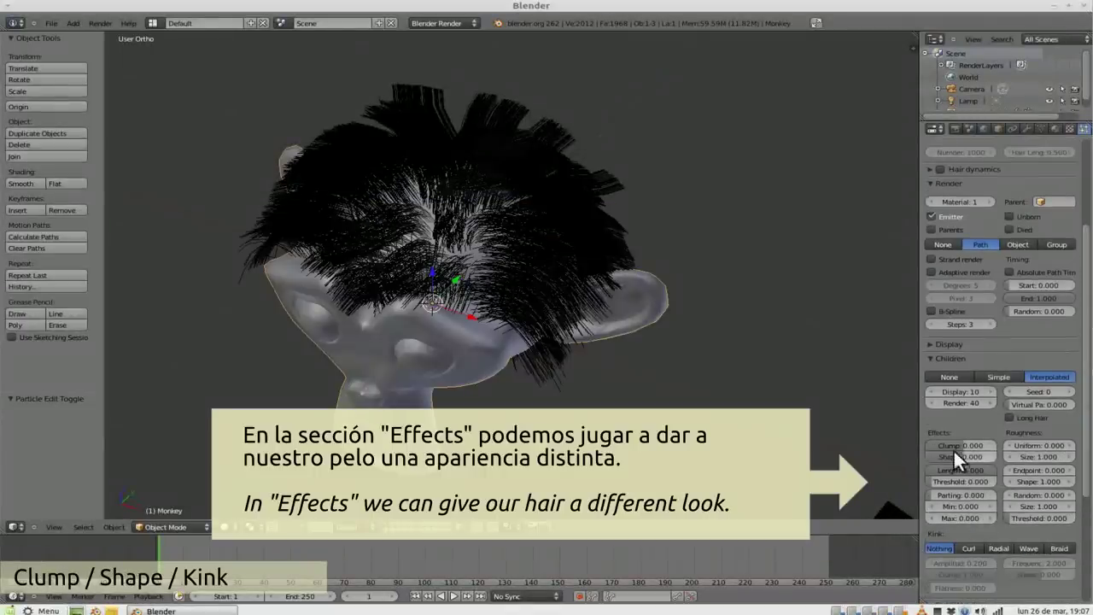
left_click_drag(965, 445, 966, 443)
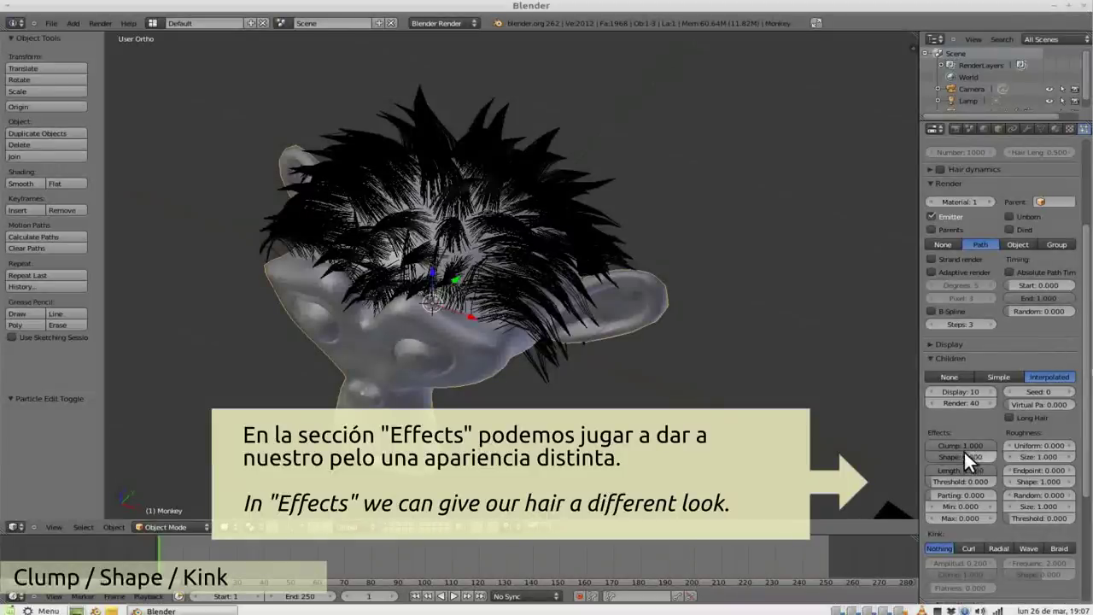
left_click_drag(964, 454, 964, 452)
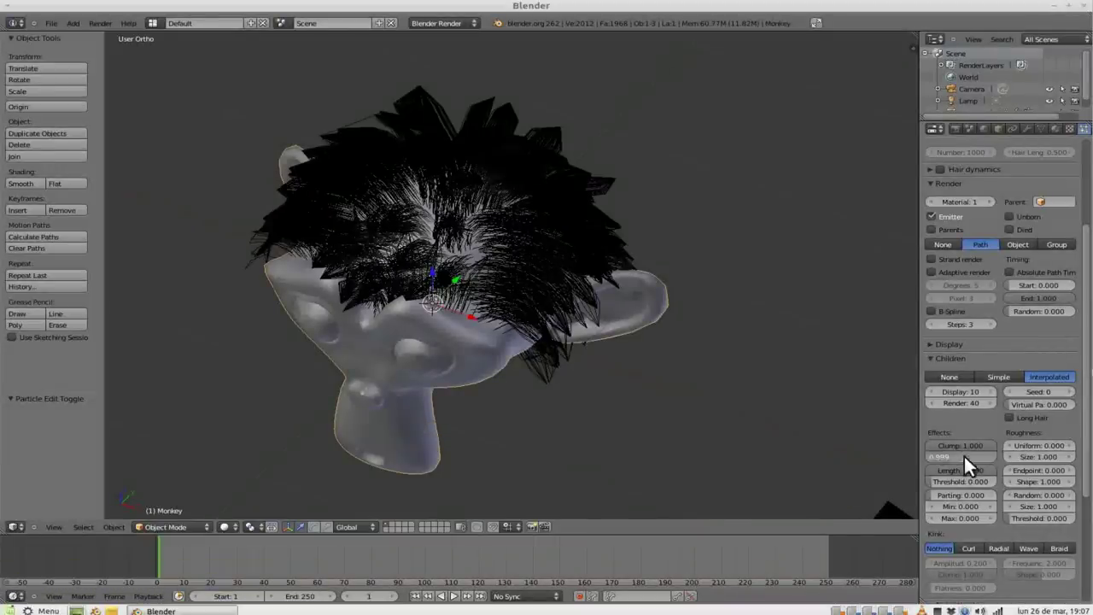
key("BackSpace")
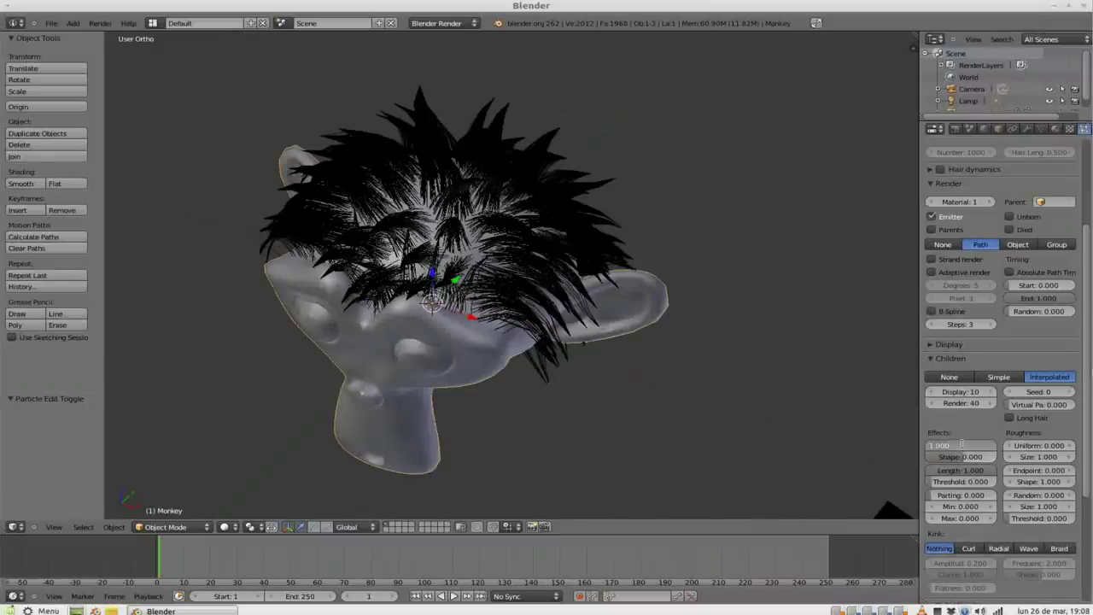
key("BackSpace")
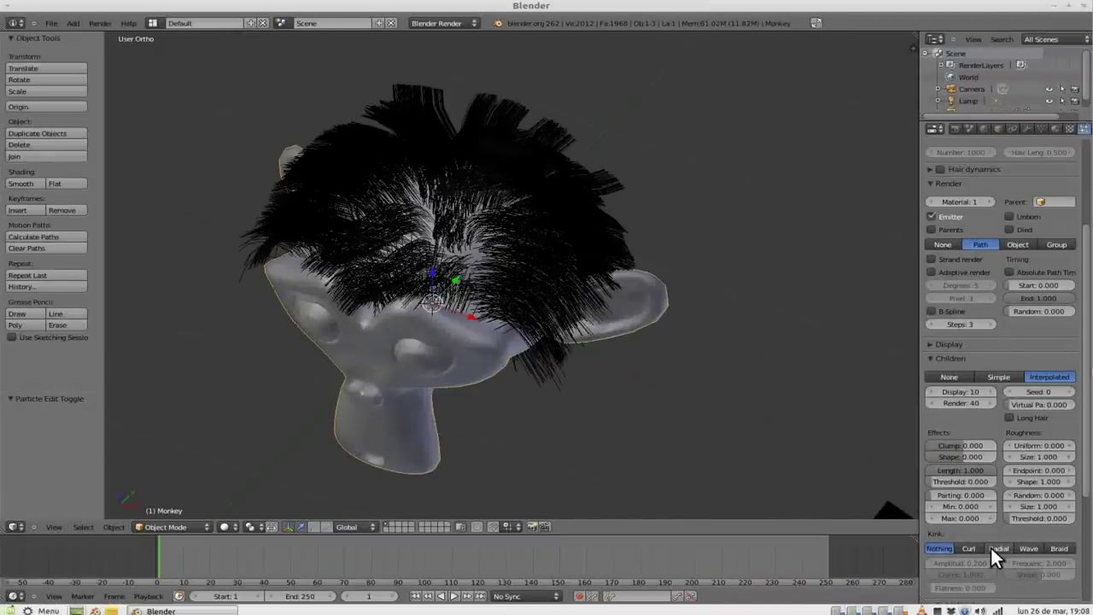
- Try Radial and Wave kink, then set Kink to Nothing and orbit to inspect
left_click(990, 547)
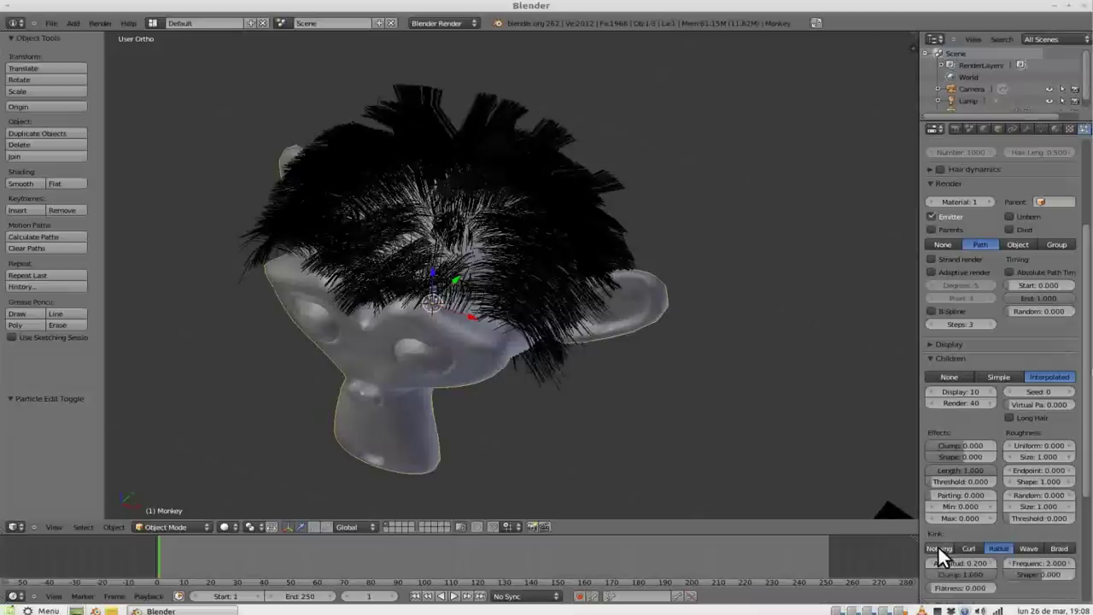
left_click(939, 547)
left_click(1025, 549)
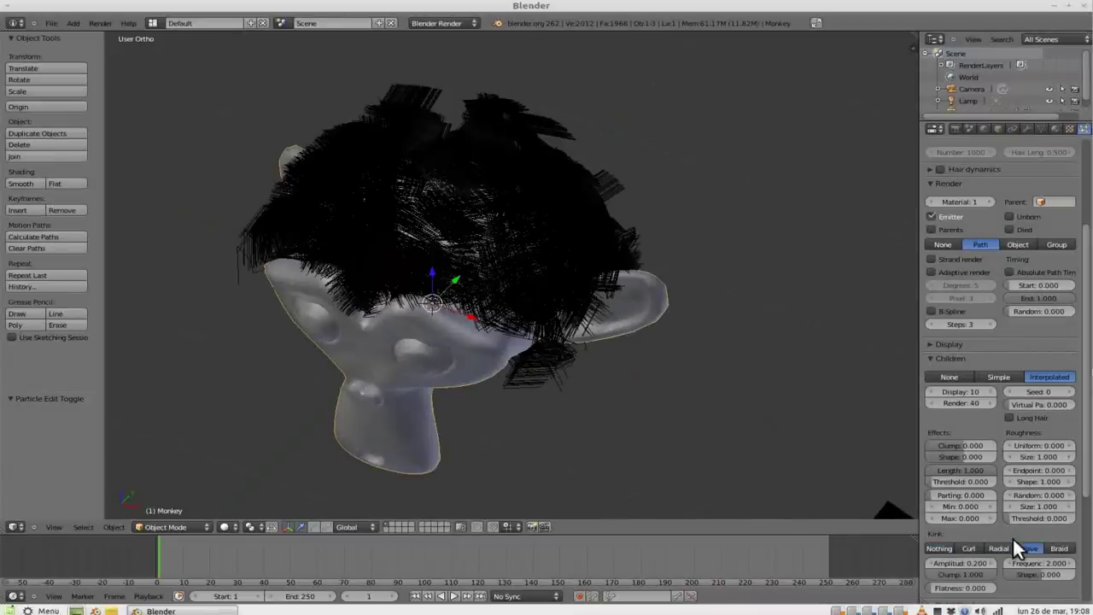
left_click(941, 548)
middle_click_drag(788, 424, 417, 320)
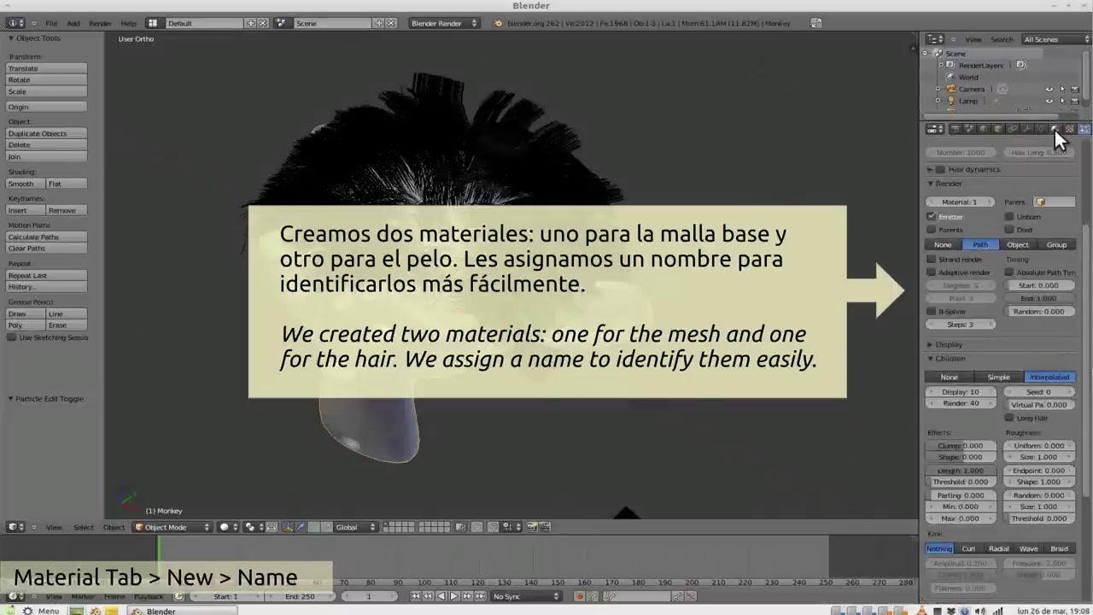
- Create a new material for the mesh named 'Monkey'
left_click(1055, 129)
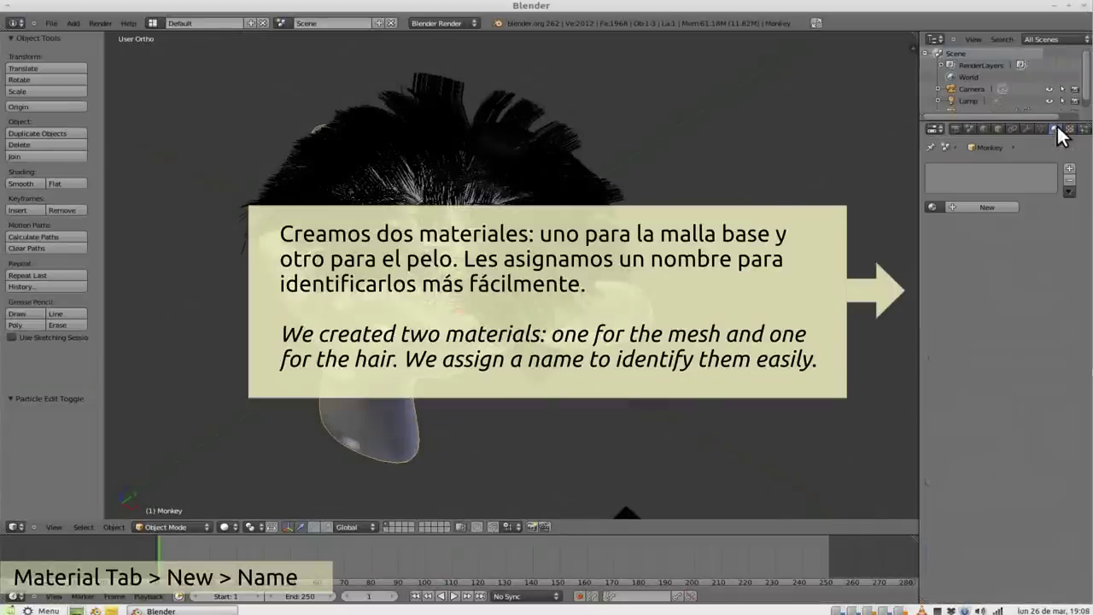
left_click(970, 207)
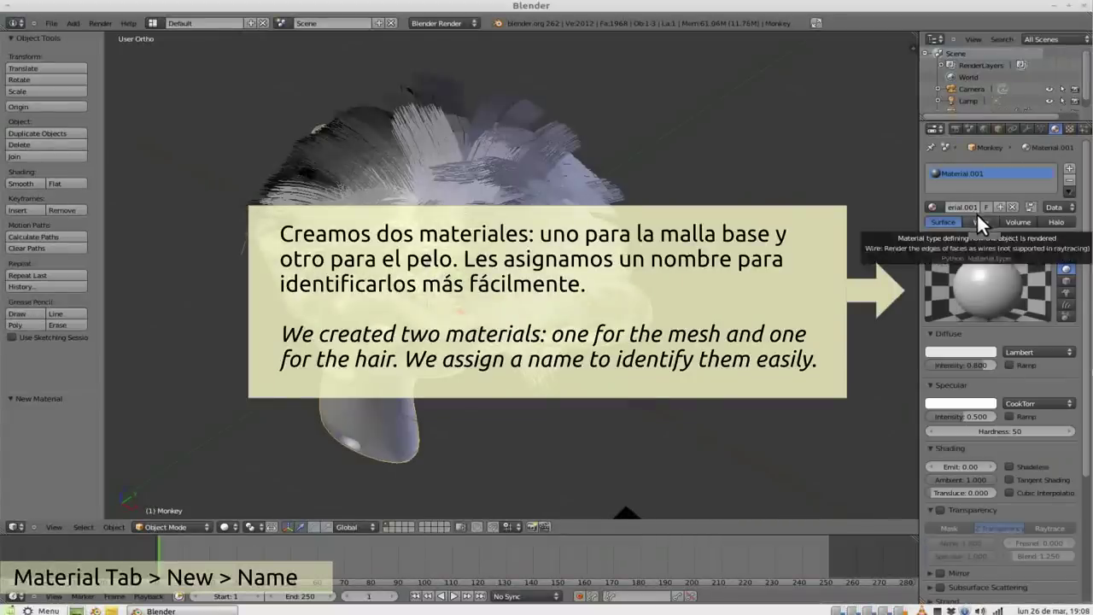
left_click(977, 212)
type("Monkey")
key("Return")
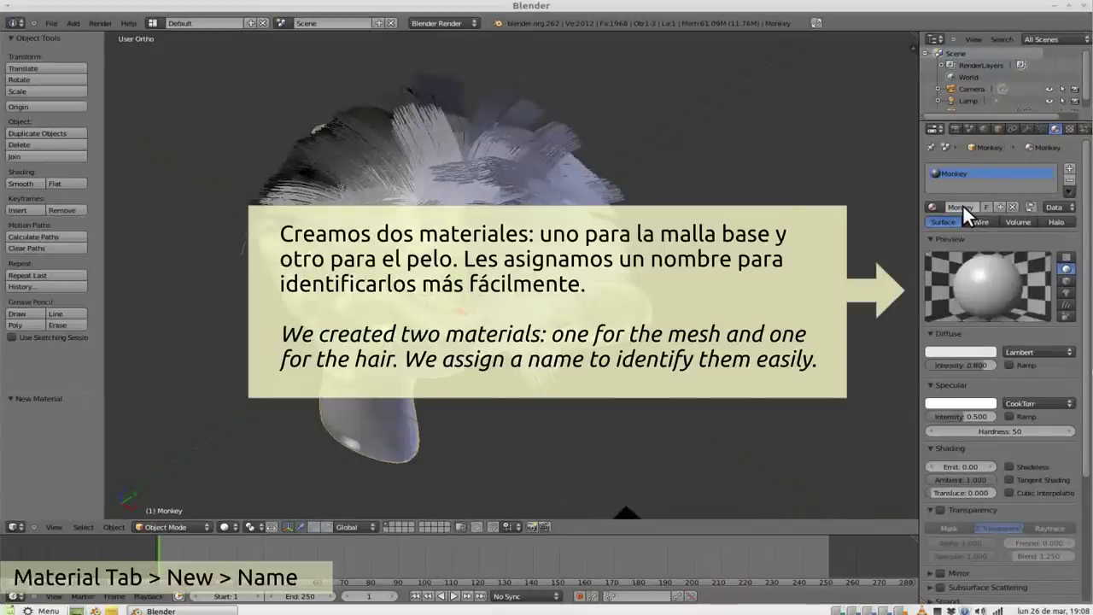
- Add a second material slot named 'HairMonkey' and expand its Strand panel
left_click(1069, 169)
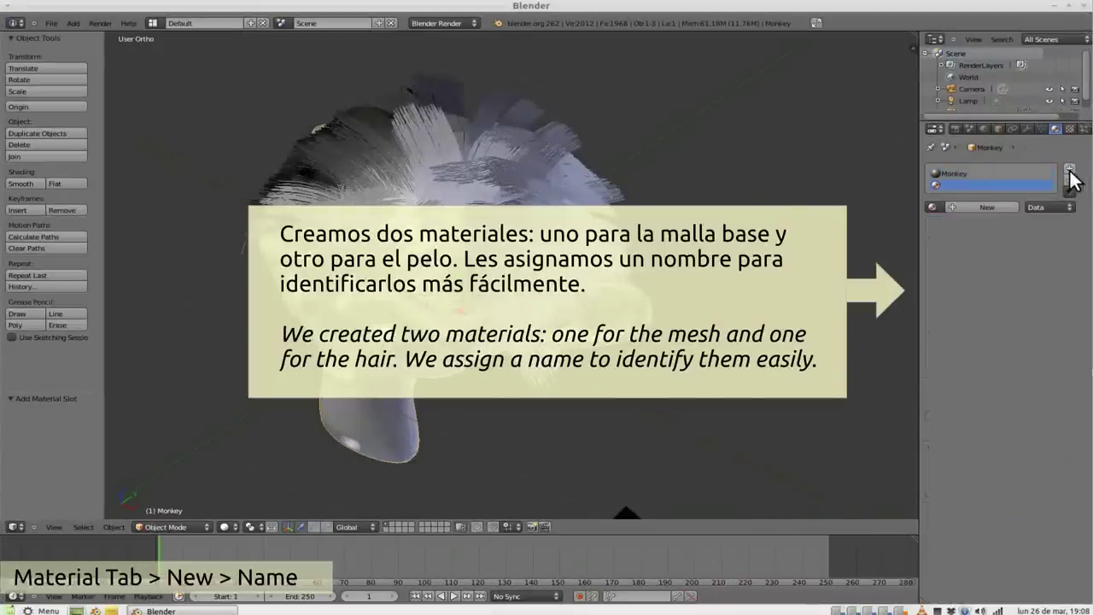
left_click(962, 207)
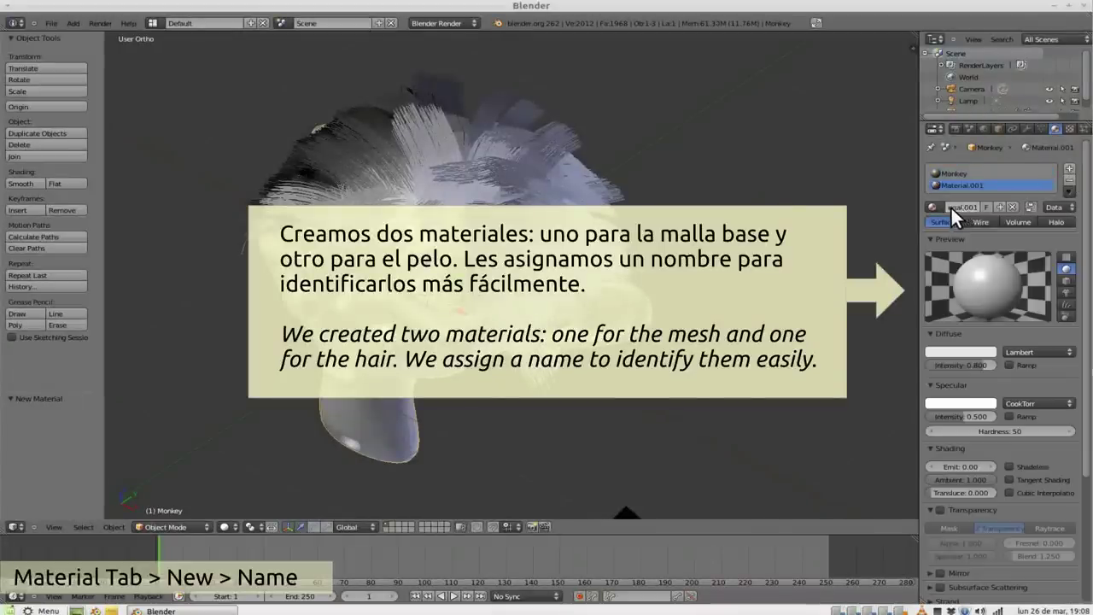
left_click(950, 206)
type("HairMat")
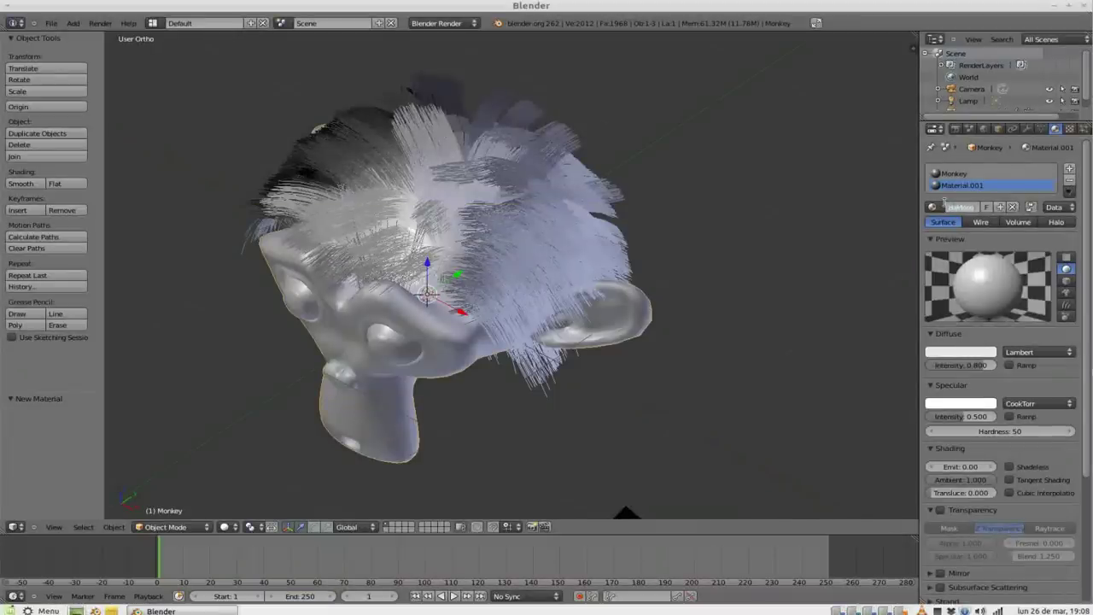
key("Return")
left_click_drag(1088, 354, 1081, 476)
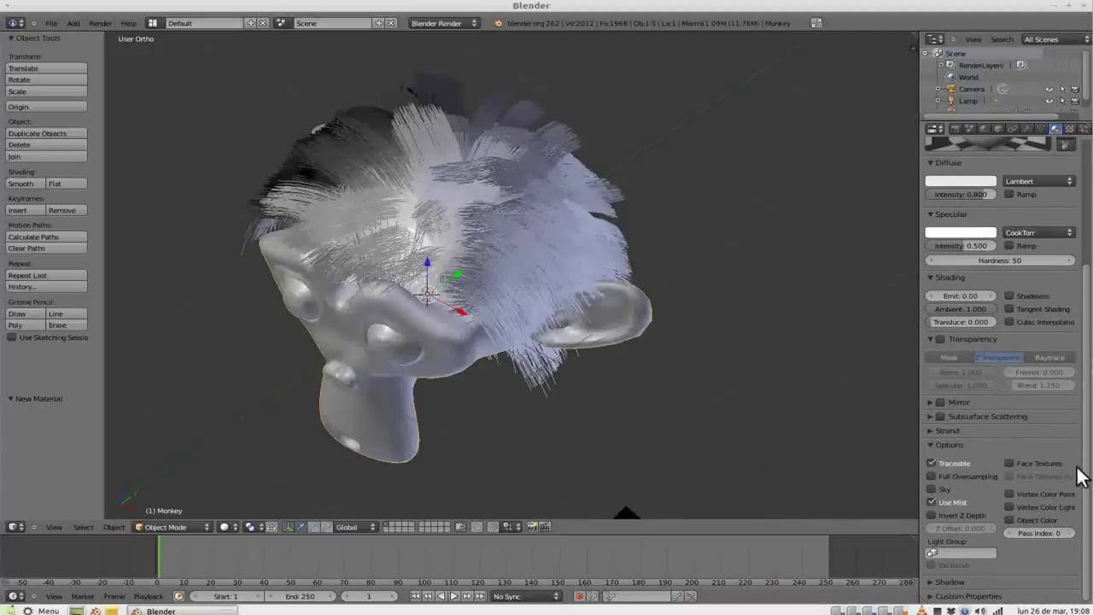
left_click(929, 431)
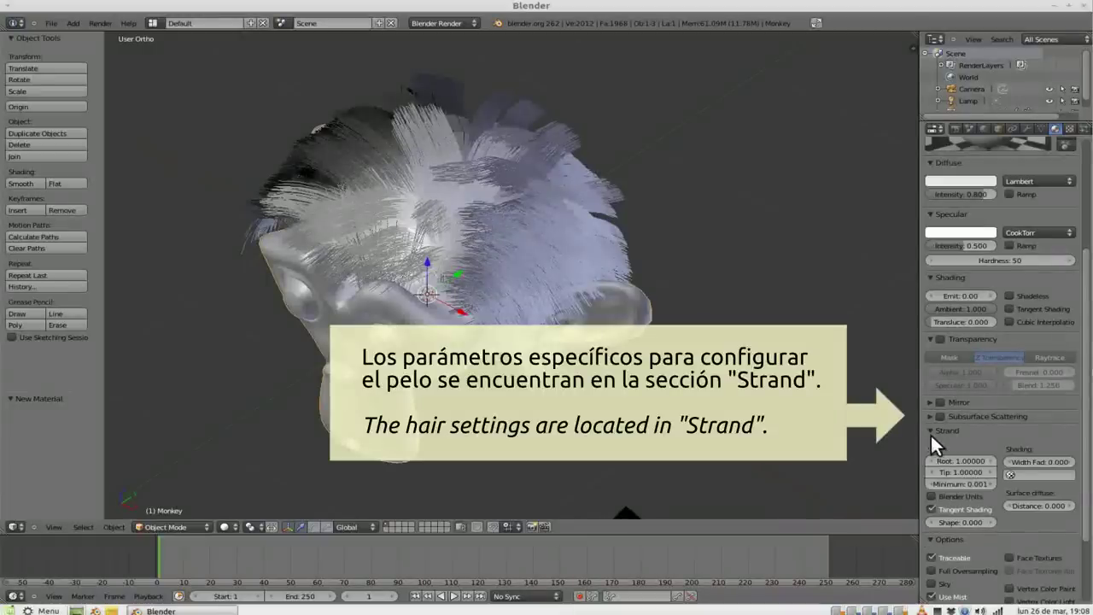
left_click(1069, 130)
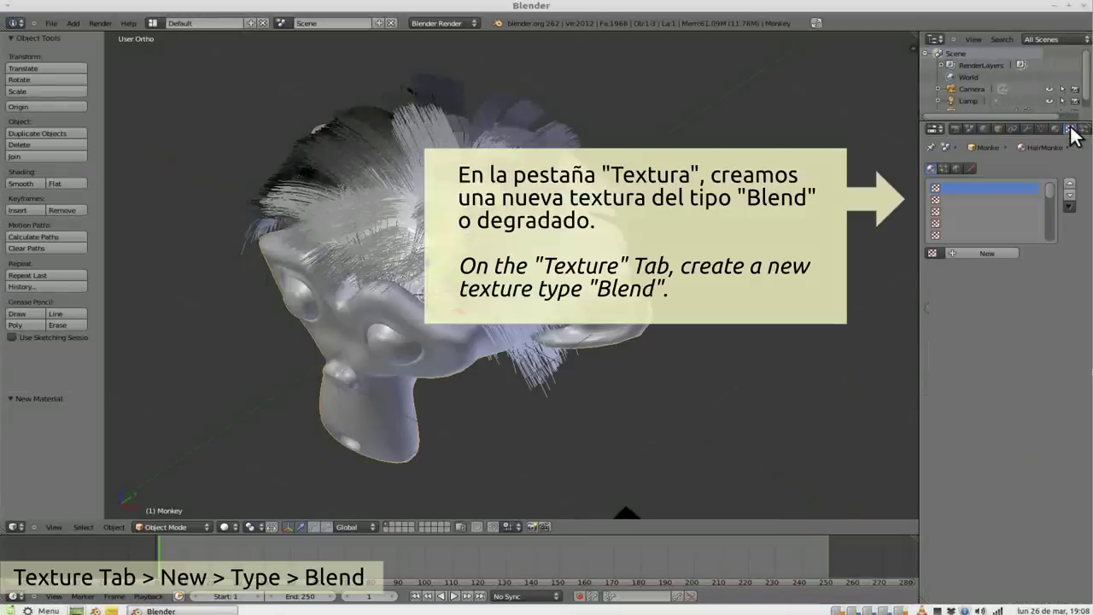
- Add a new Blend texture with Show Alpha and a colour ramp enabled
left_click(978, 252)
left_click(997, 268)
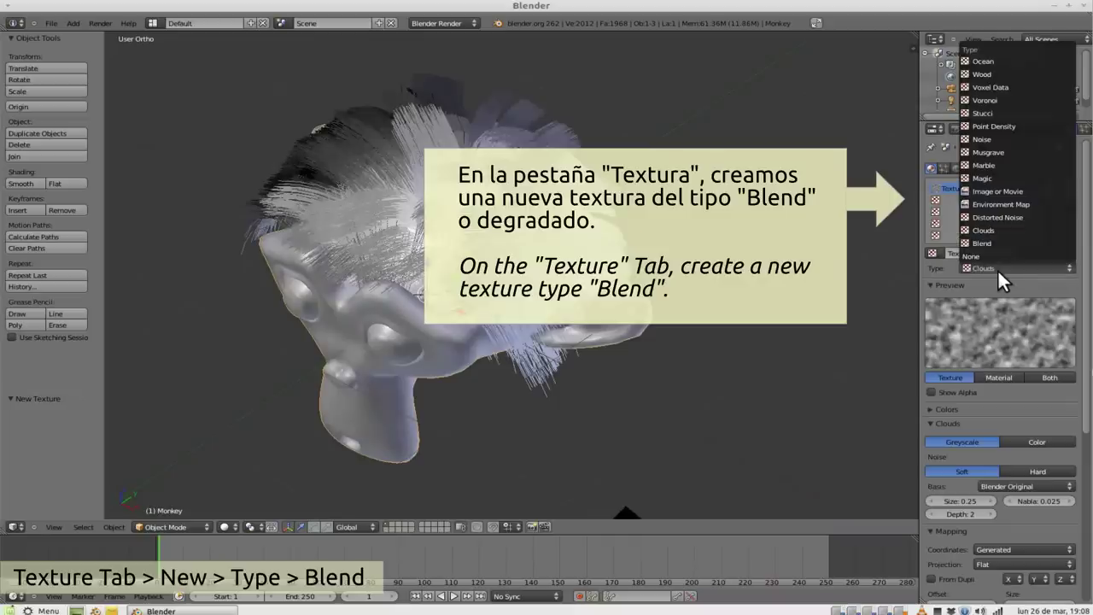
left_click(995, 243)
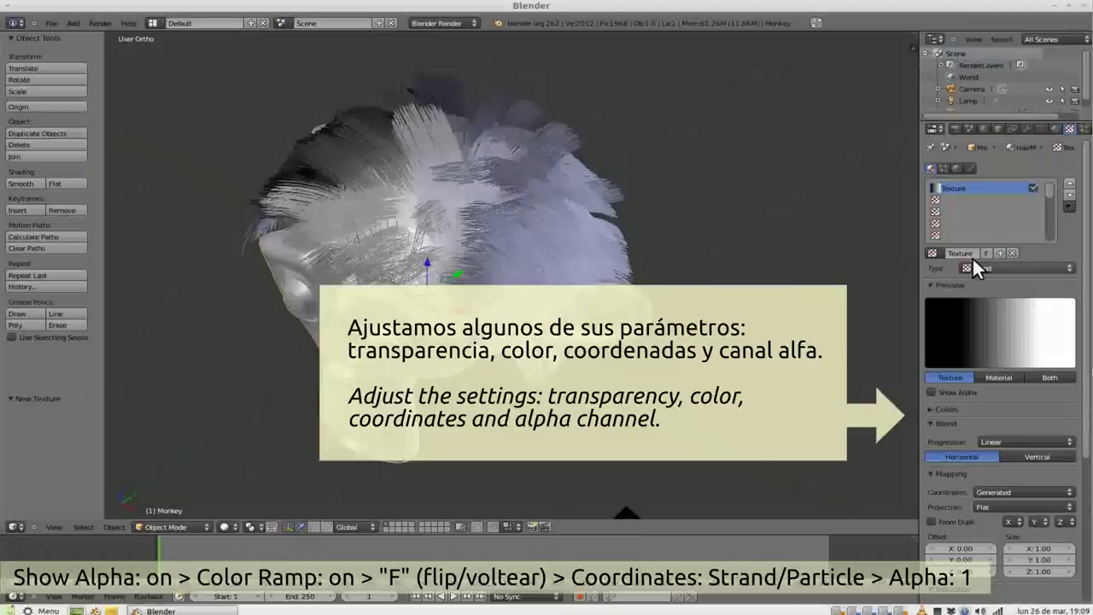
left_click(932, 392)
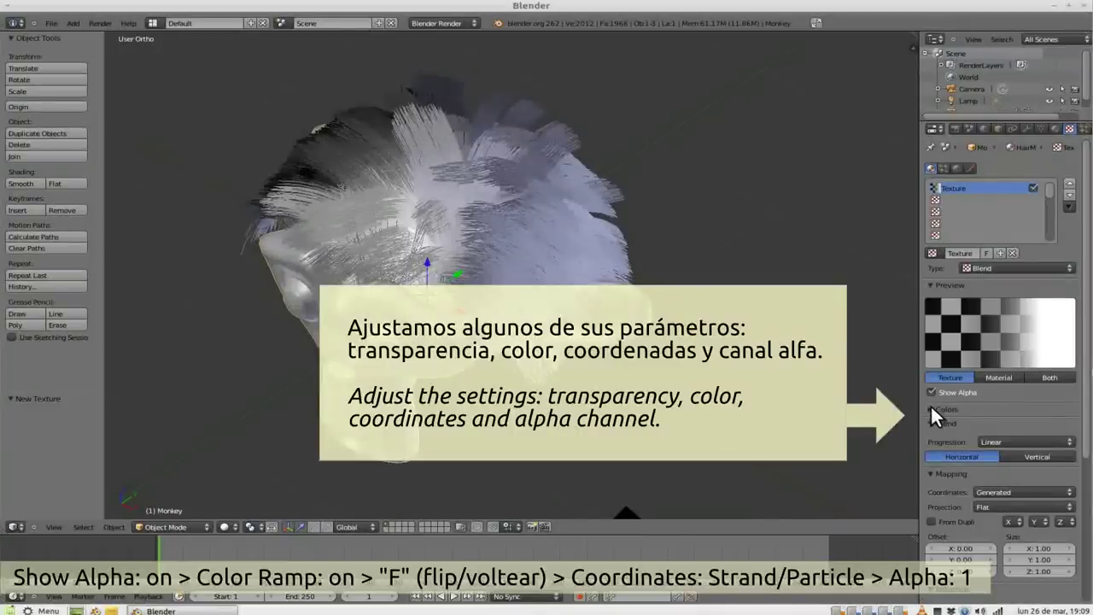
left_click(932, 409)
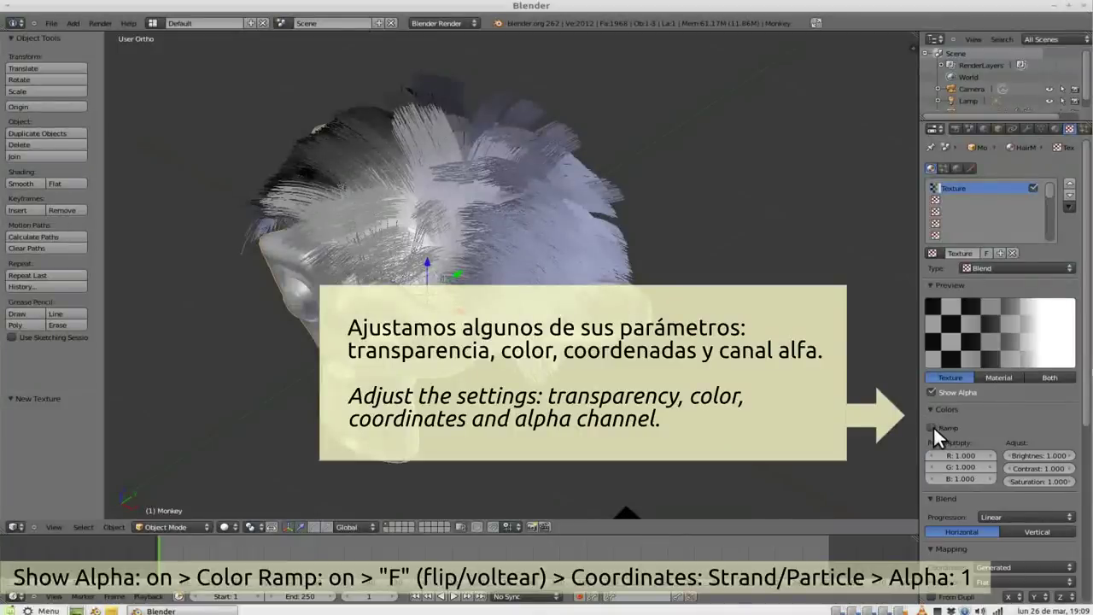
left_click(931, 427)
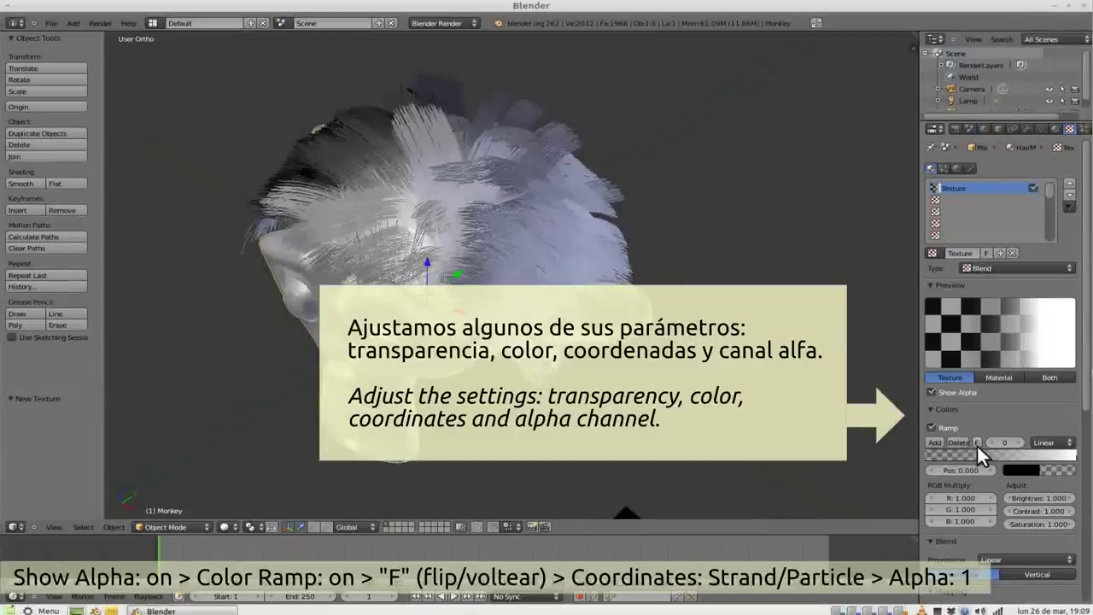
- Flip the colour ramp and make its opaque stop at position 0 red
left_click(977, 443)
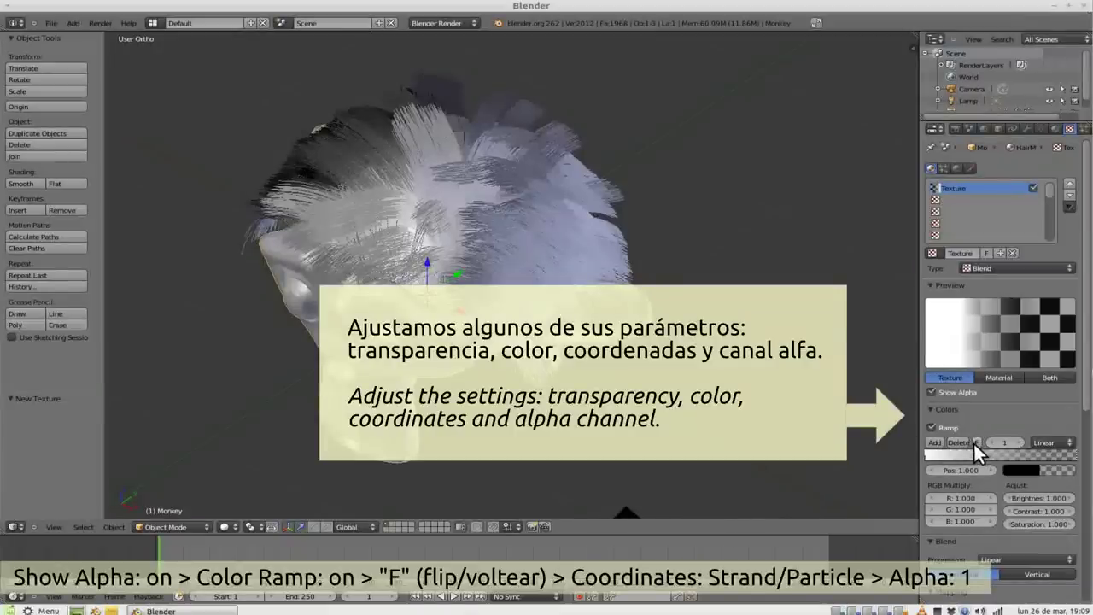
left_click(927, 455)
left_click_drag(923, 457, 922, 454)
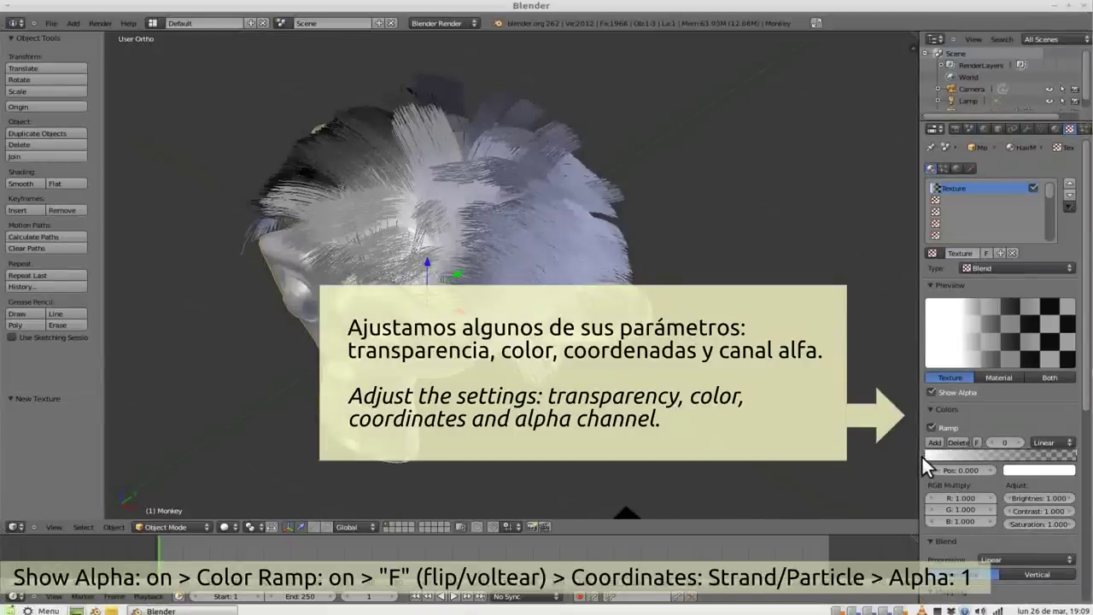
left_click(1026, 470)
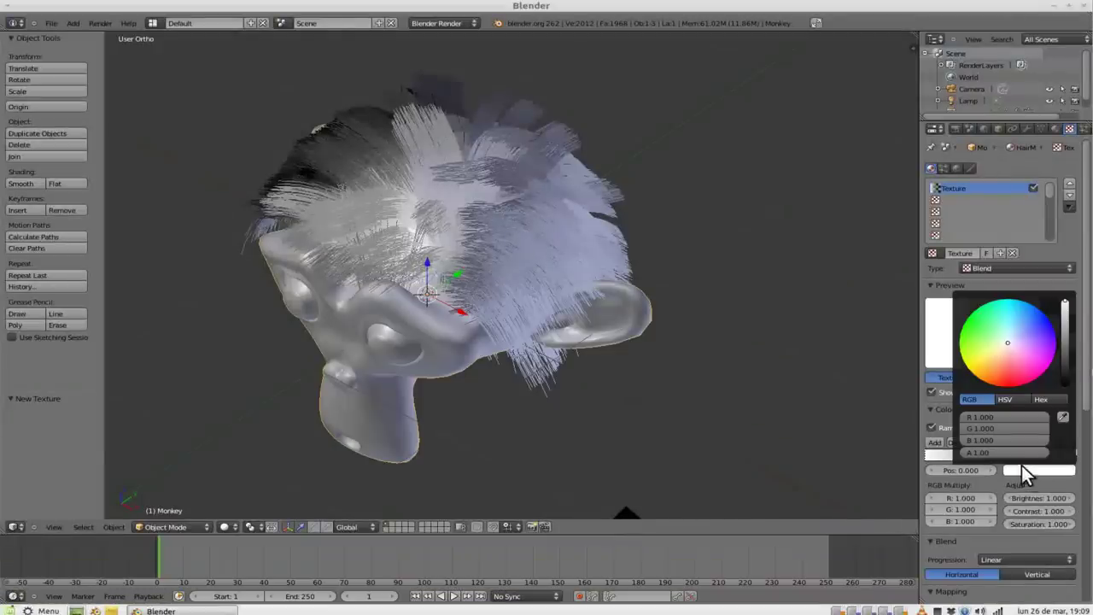
left_click(980, 437)
type("0")
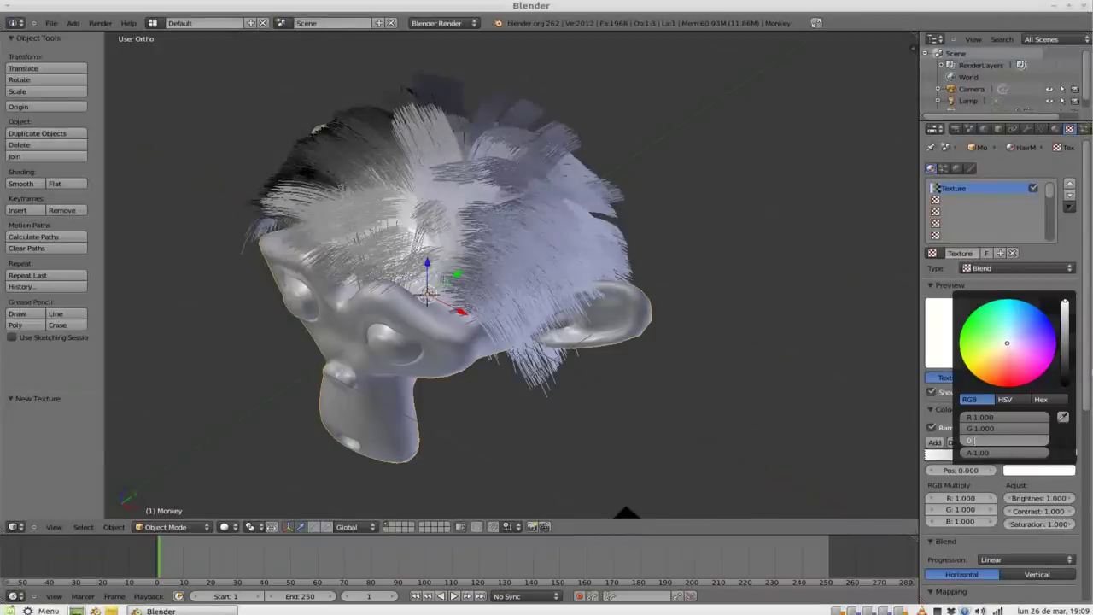
key("Return")
left_click(977, 426)
type("0")
key("Return")
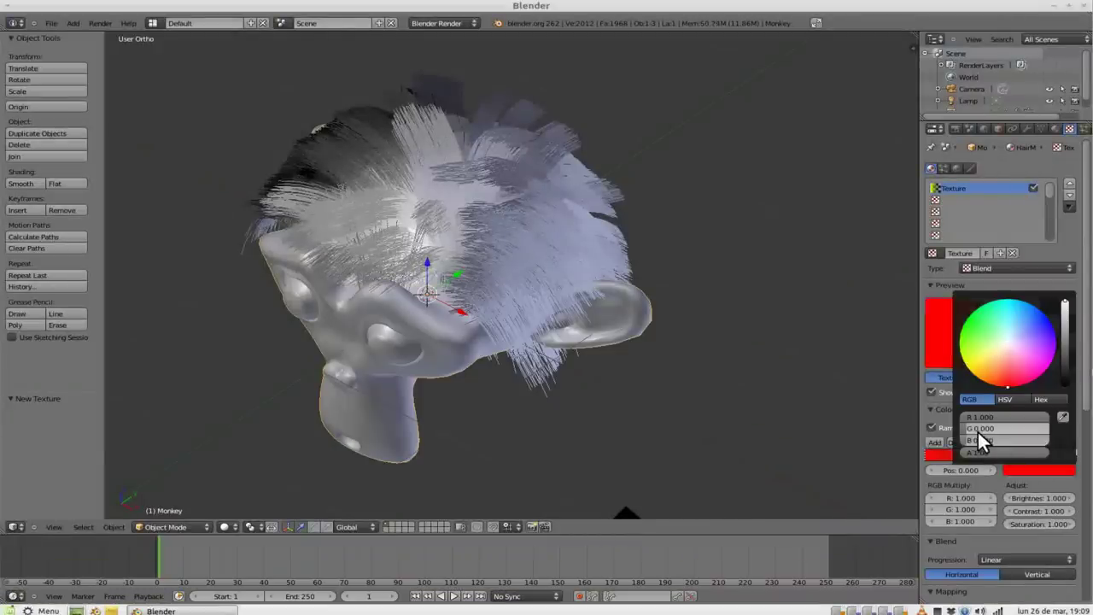
- Map the texture with Strand / Particle coordinates and preview Both
scroll(1005, 513, "down", 2)
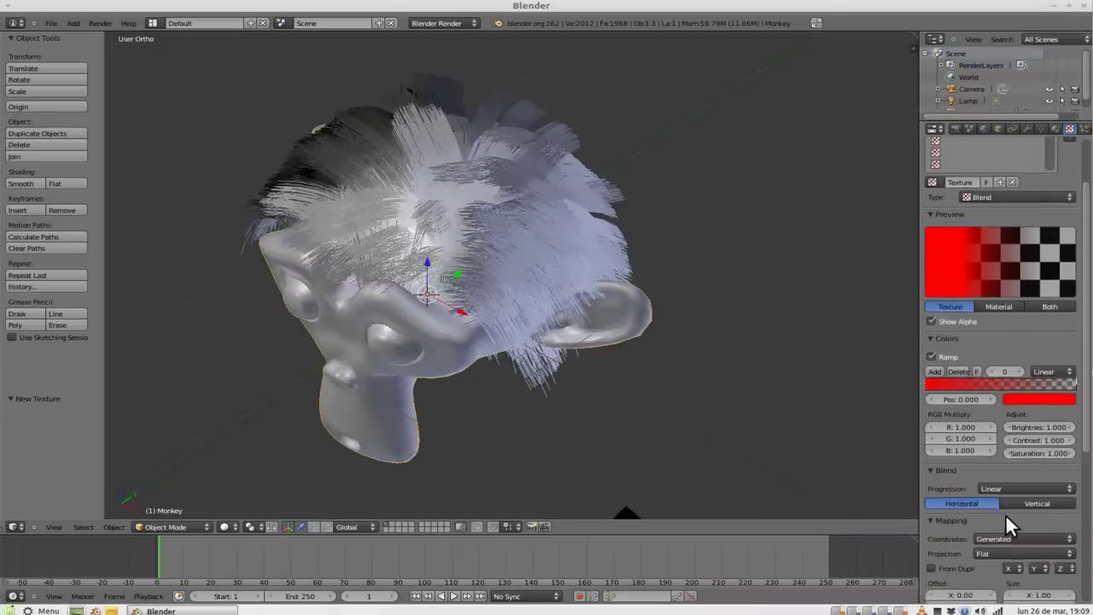
scroll(1005, 513, "down", 1)
scroll(1005, 513, "down", 1)
scroll(1006, 516, "down", 1)
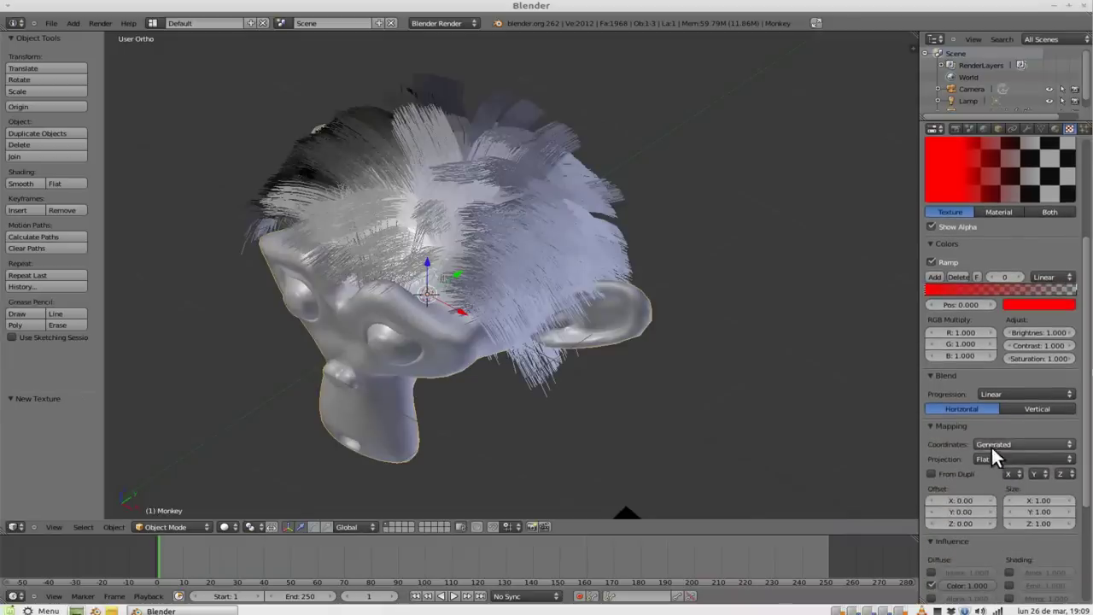
left_click(1031, 442)
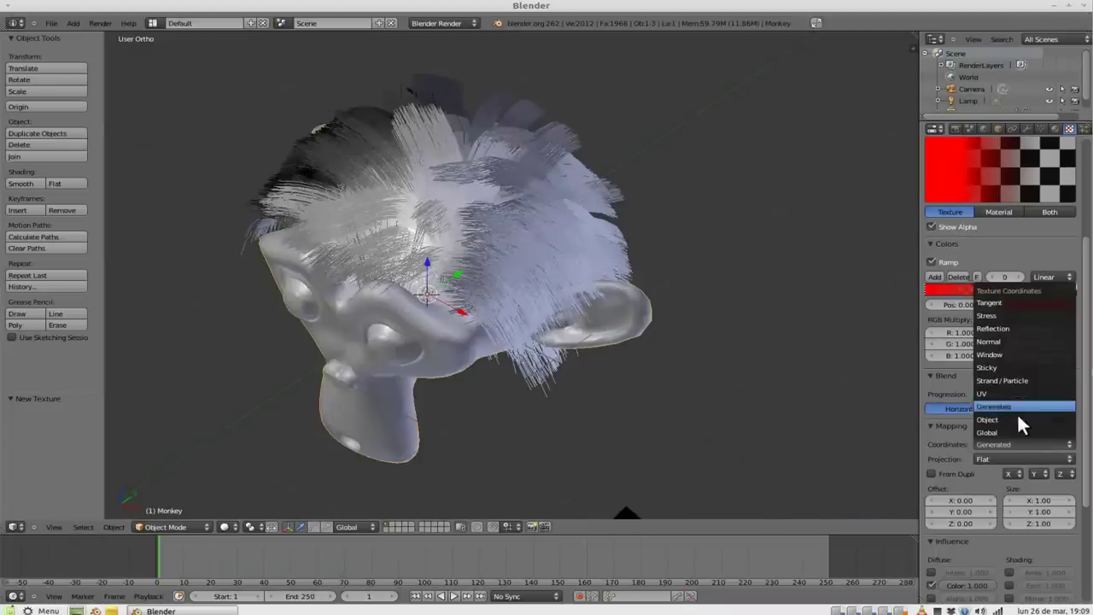
left_click(1004, 380)
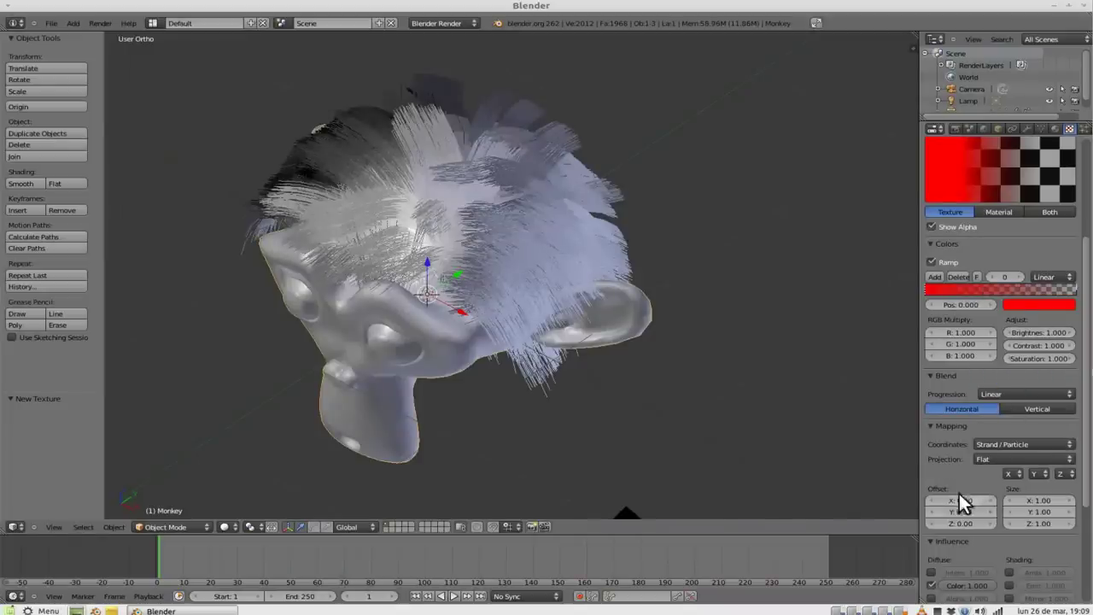
scroll(948, 510, "down", 1)
scroll(947, 511, "down", 2)
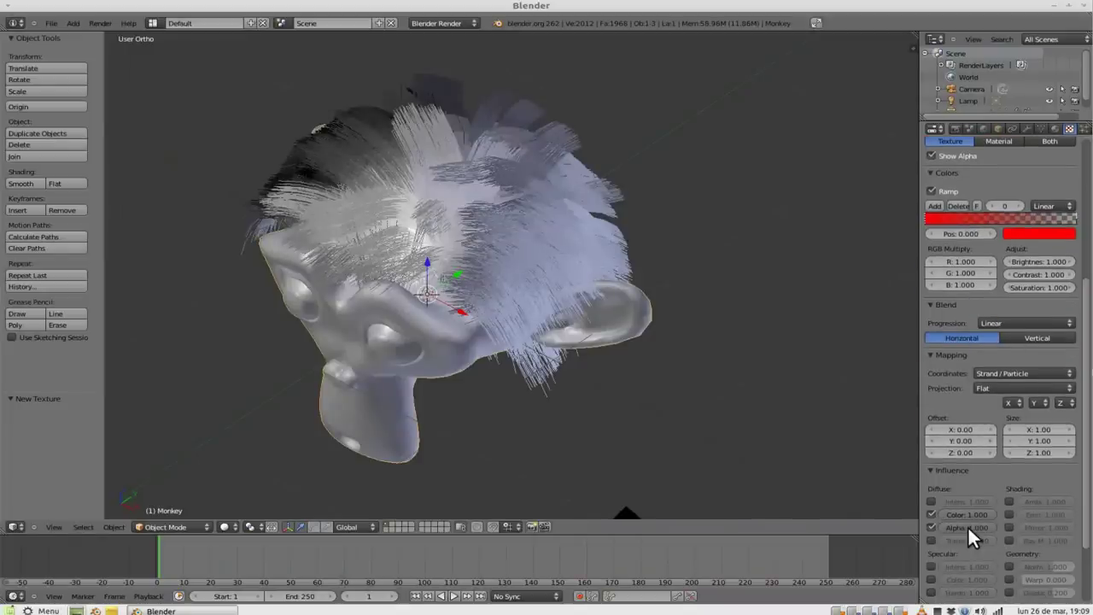
scroll(966, 524, "up", 6)
scroll(966, 524, "up", 2)
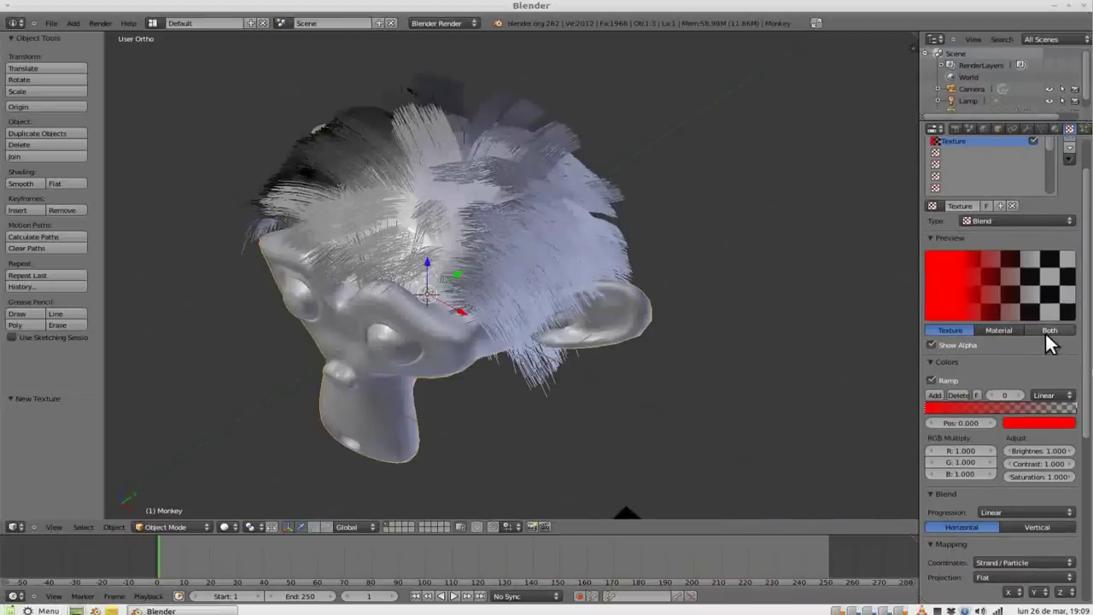
left_click(1047, 335)
left_click(1064, 305)
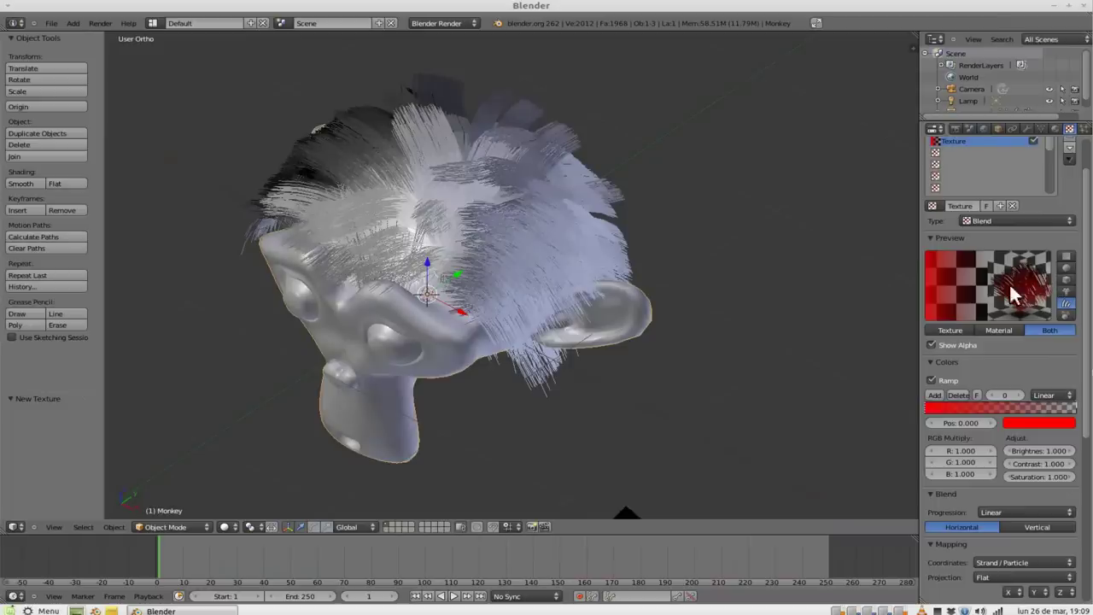
- Turn on Z Transparency for the hair material, with Alpha 0.000 and Specular alpha 0.500
left_click(1055, 129)
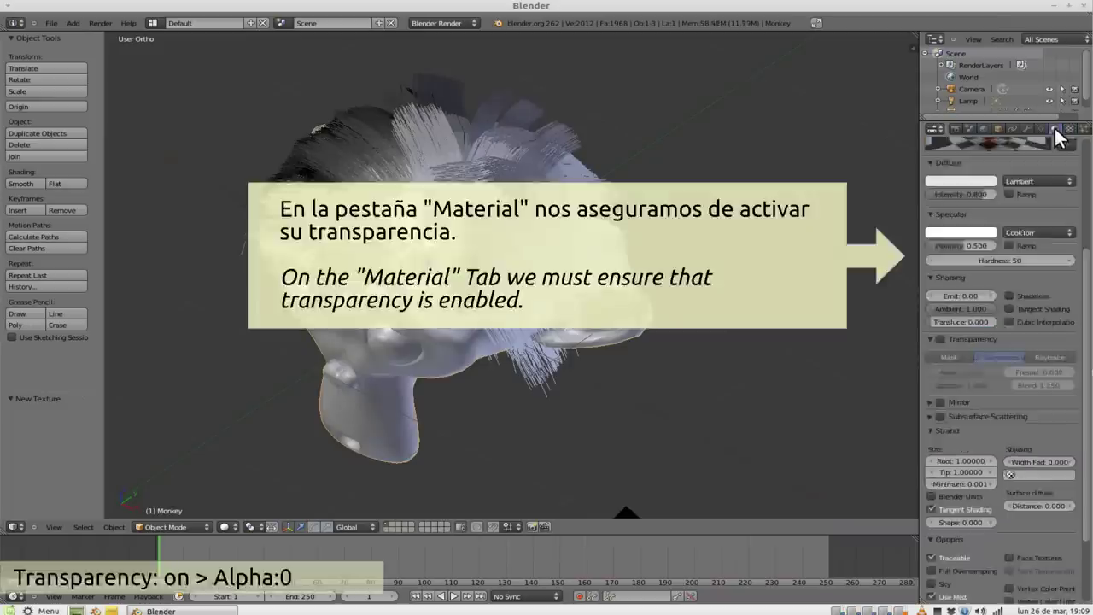
left_click(940, 340)
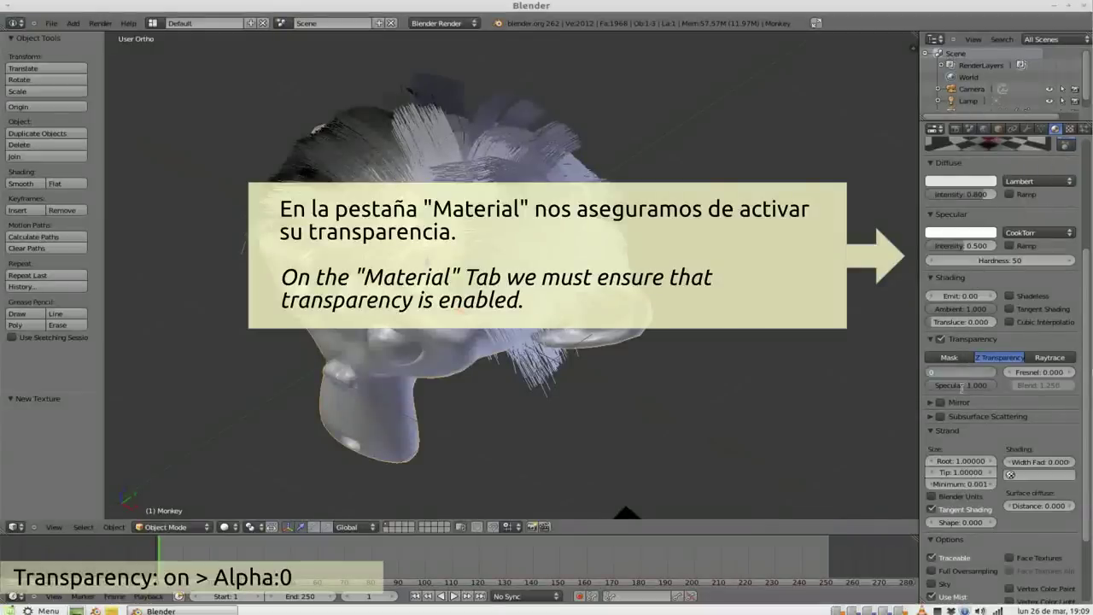
scroll(962, 394, "up", 2)
scroll(974, 397, "up", 3)
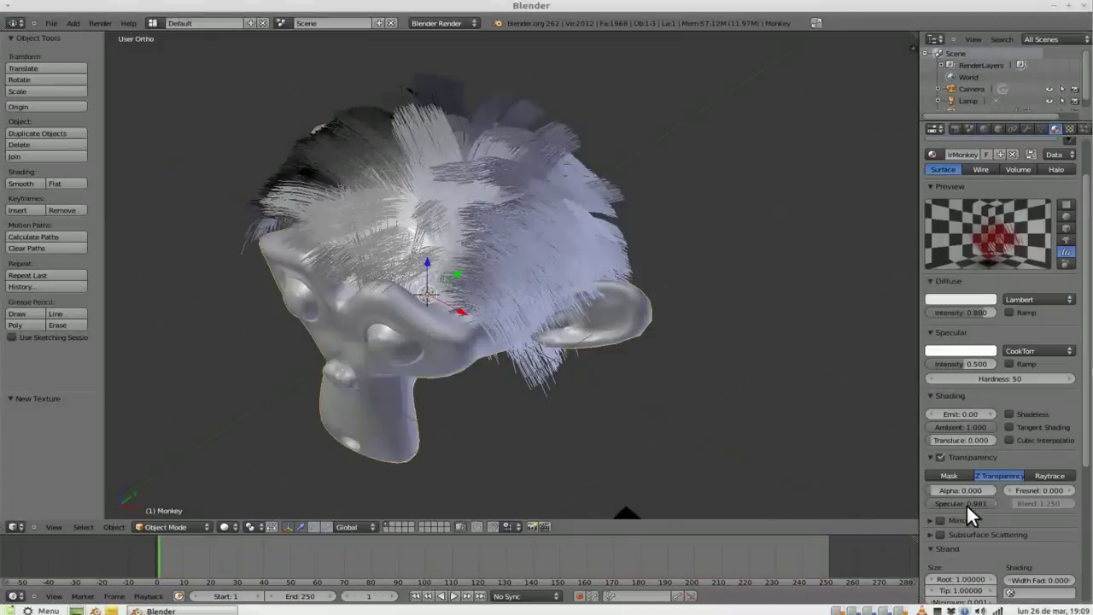
left_click_drag(966, 503, 935, 503)
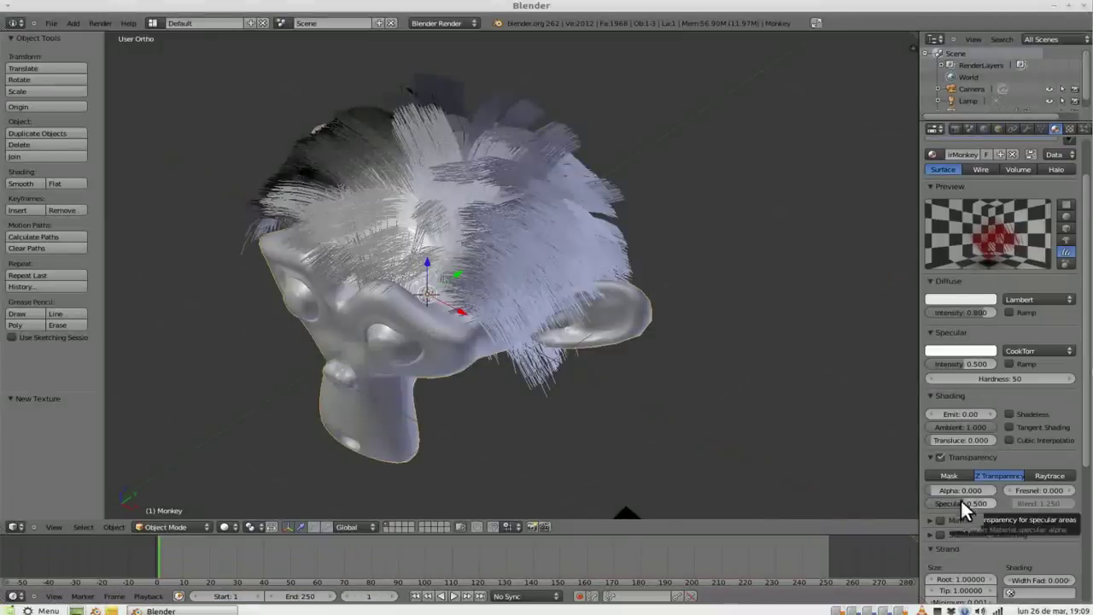
- Show the hair particle system's Render panel, where the render material is slot 1
left_click(1084, 129)
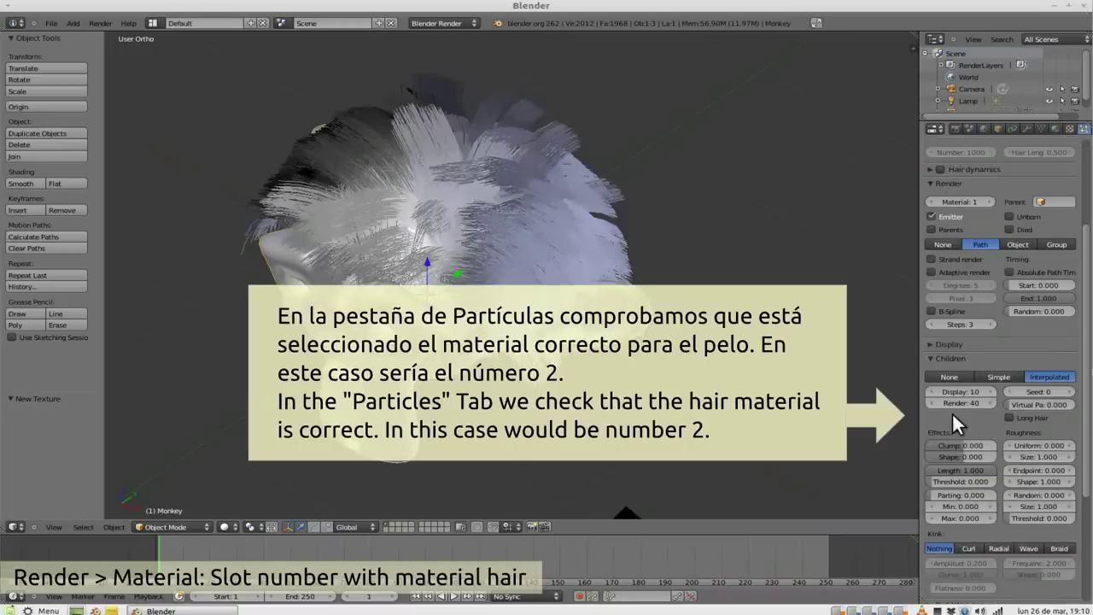
scroll(952, 411, "down", 2)
scroll(950, 413, "down", 2)
scroll(949, 414, "up", 2)
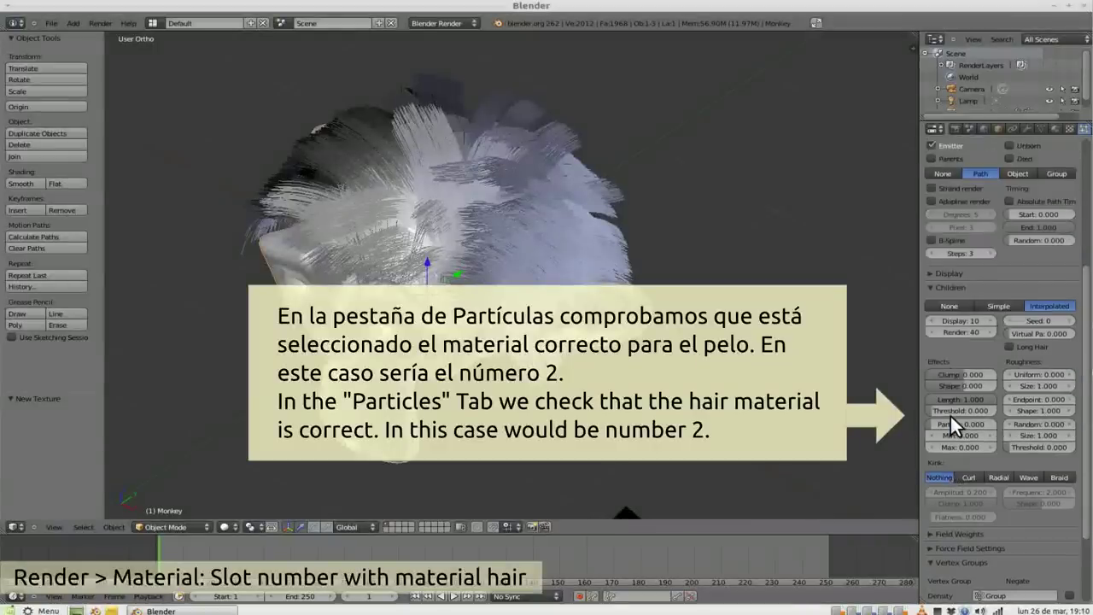
scroll(951, 416, "up", 3)
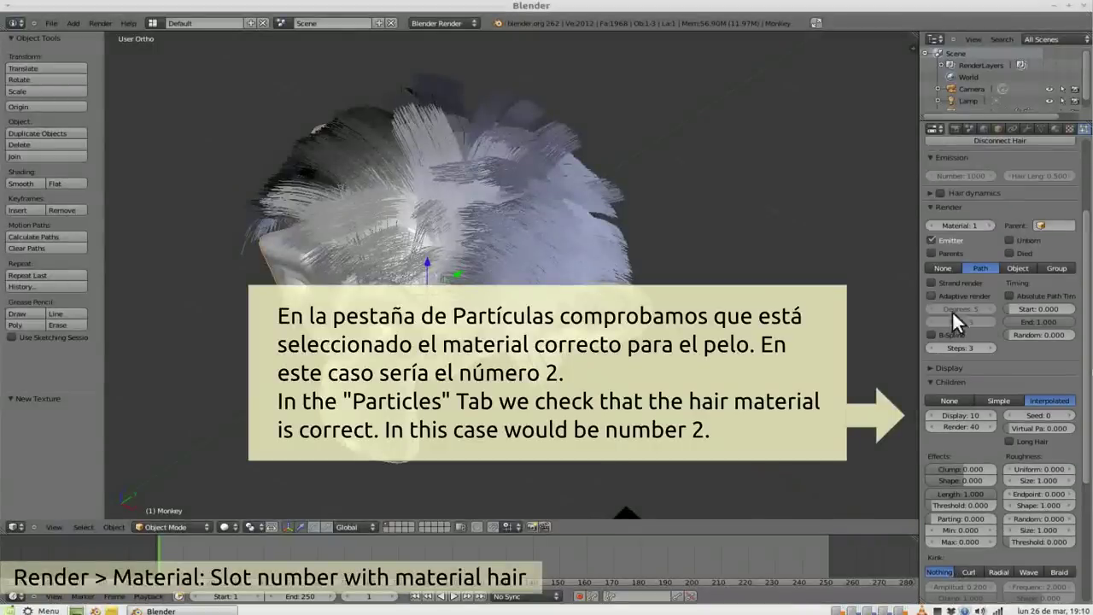
- Switch the hair to material 2 and render the red-haired monkey into render slot 2
left_click(990, 223)
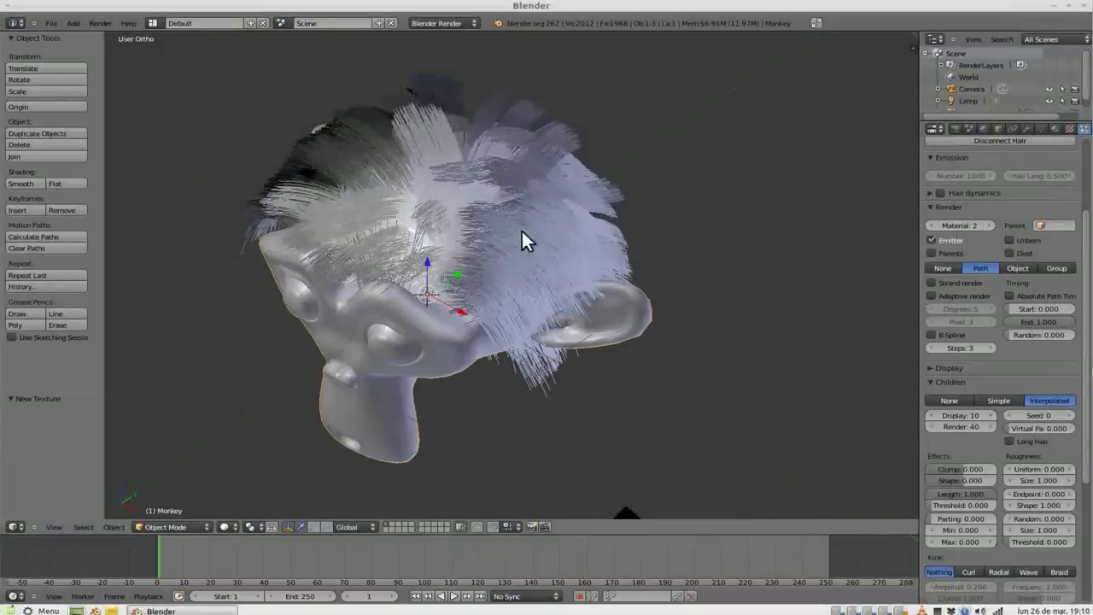
key("F11")
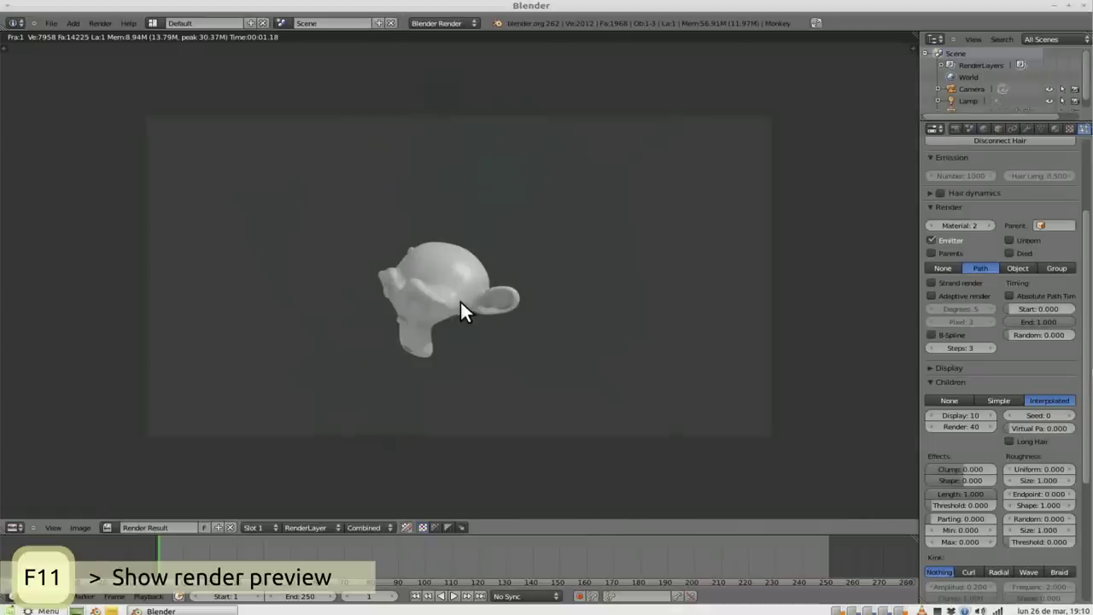
key("j")
key("F12")
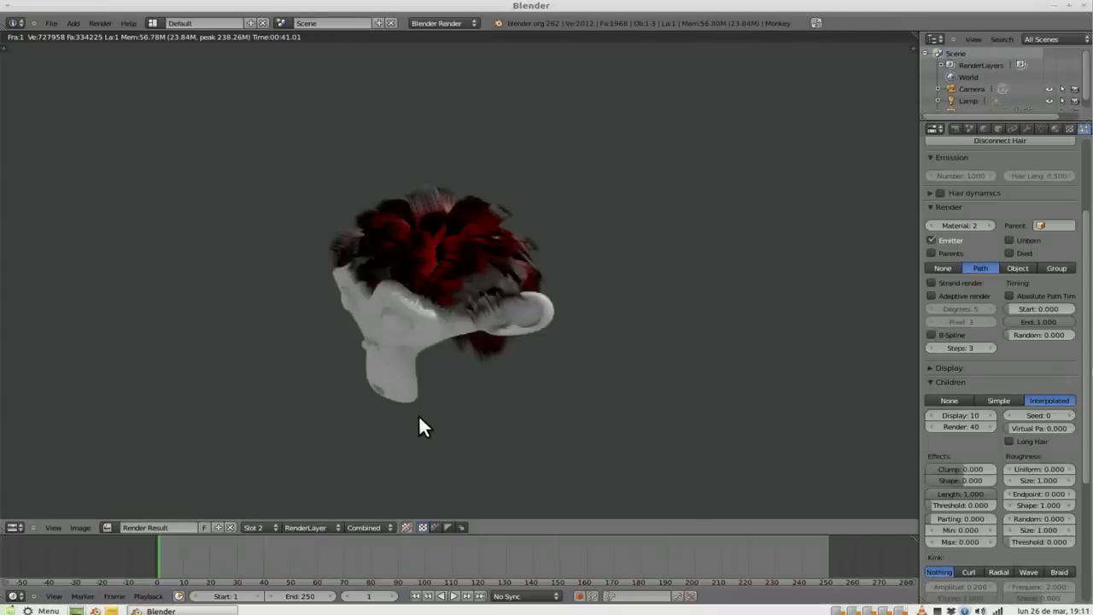
- Enable Strand render with B-Spline smoothing and render the hair into slot 3
left_click(259, 527)
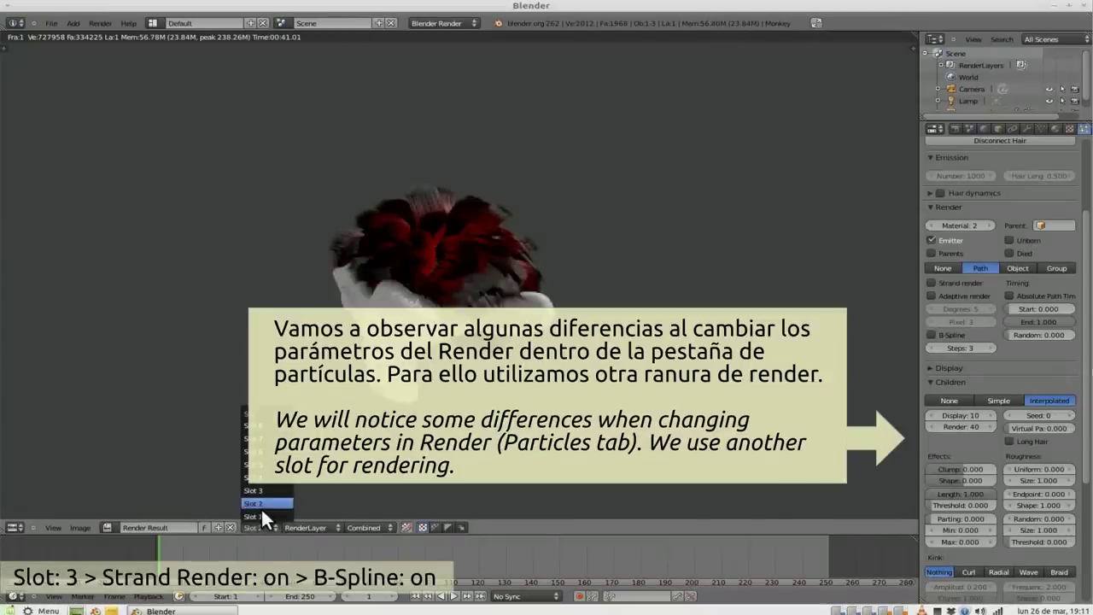
left_click(256, 491)
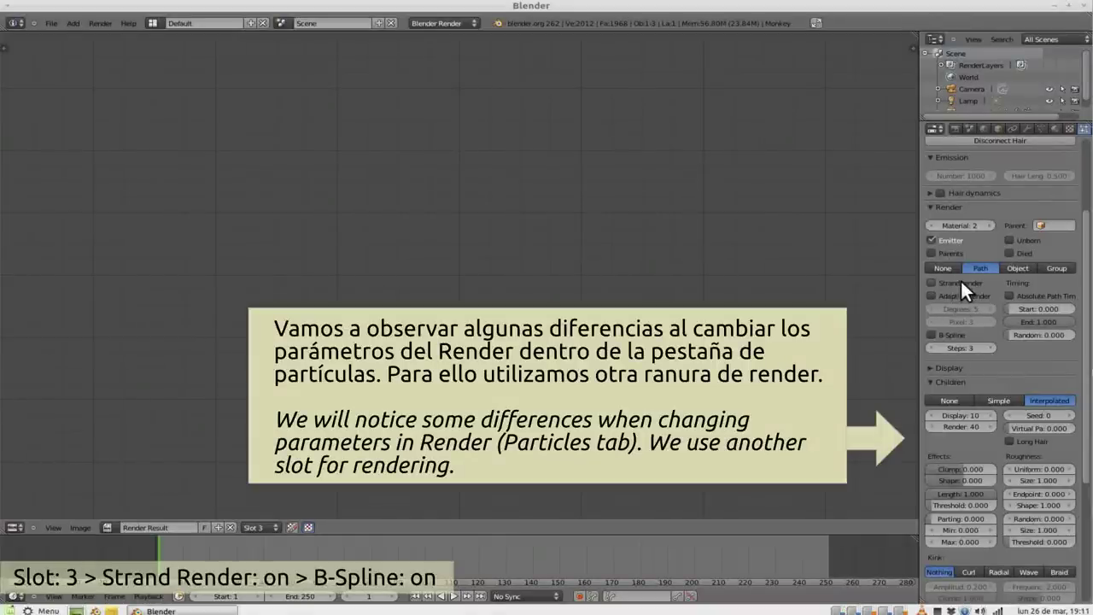
left_click(931, 283)
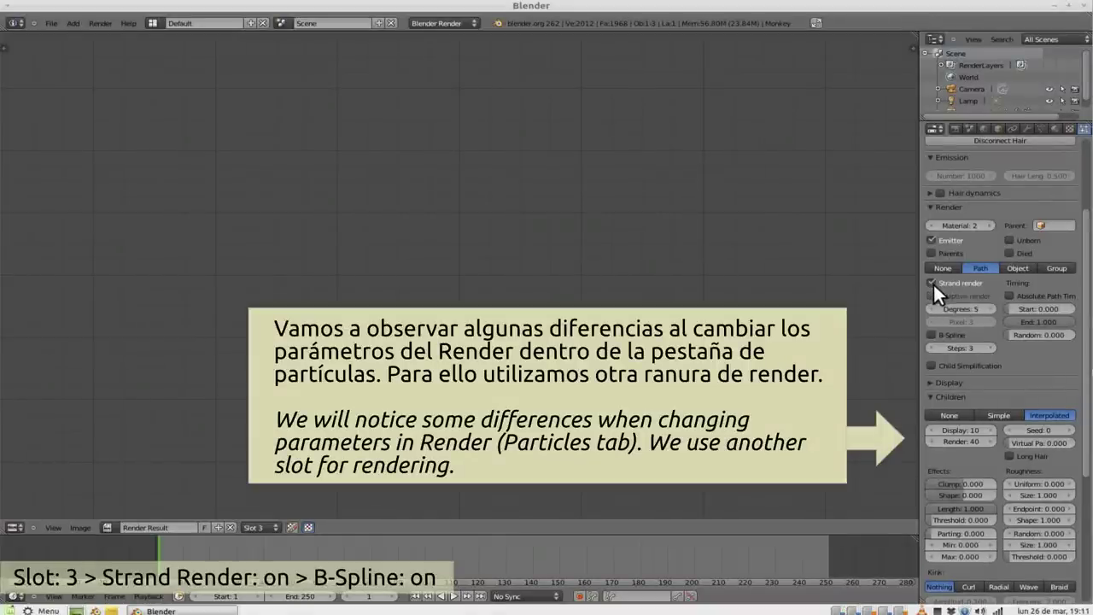
left_click(931, 335)
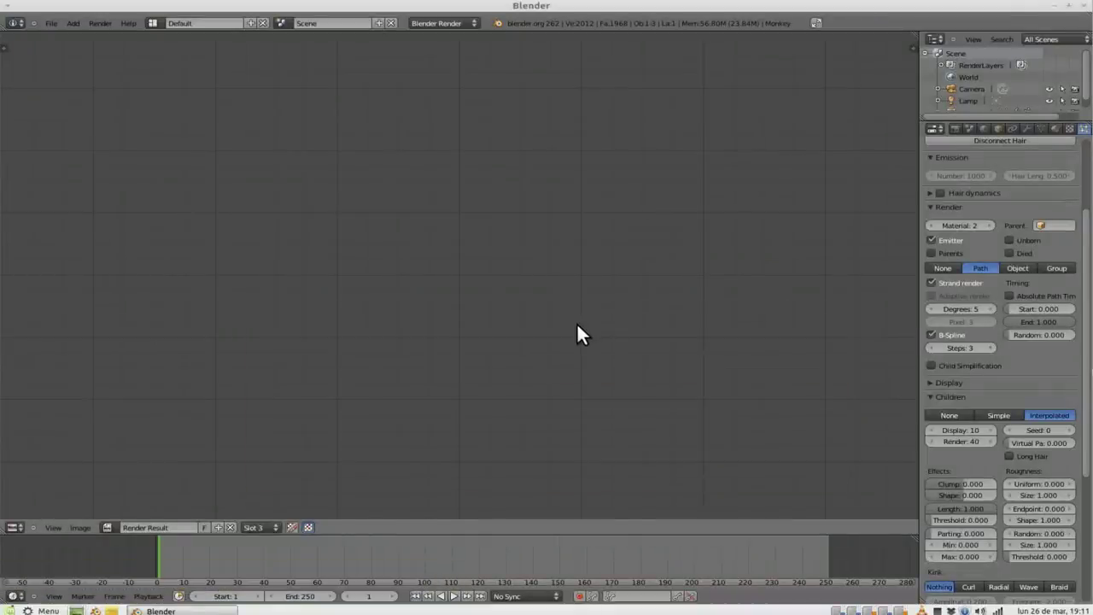
key("F12")
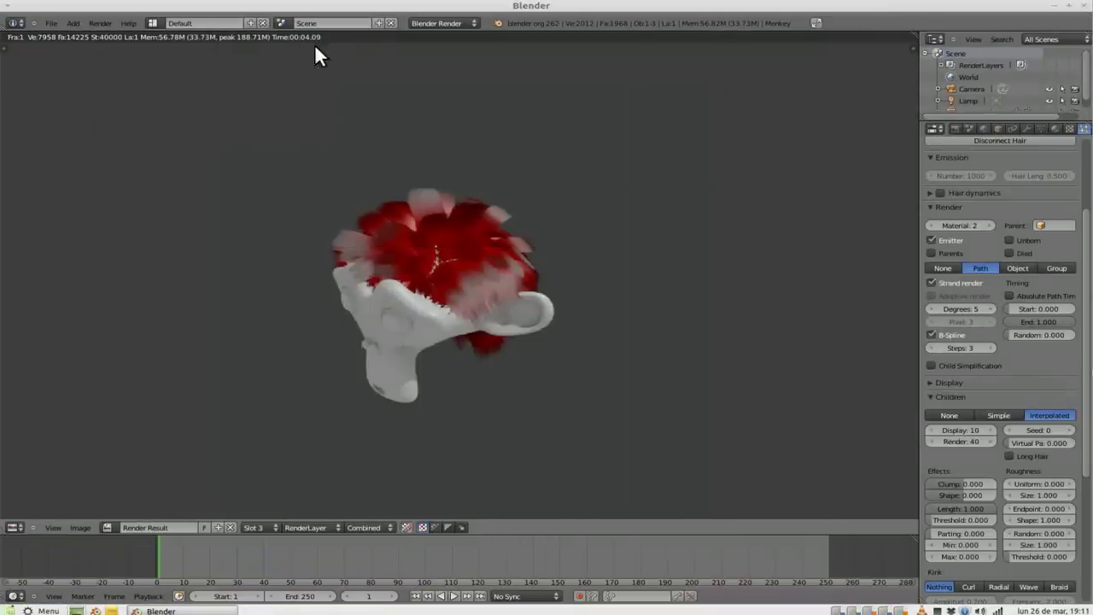
left_click(261, 526)
left_click(261, 504)
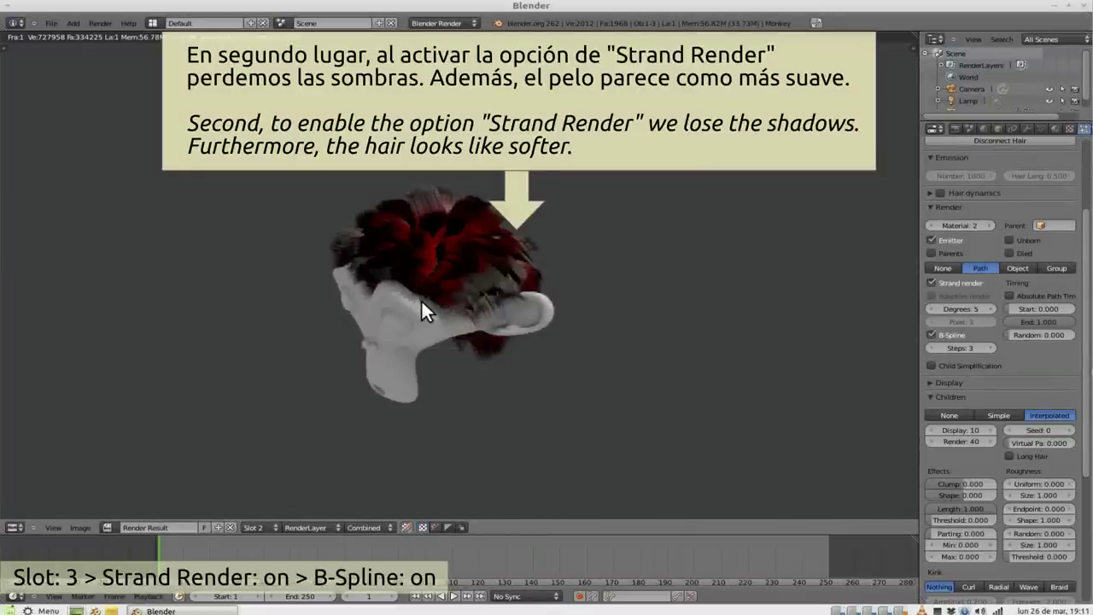
left_click(253, 526)
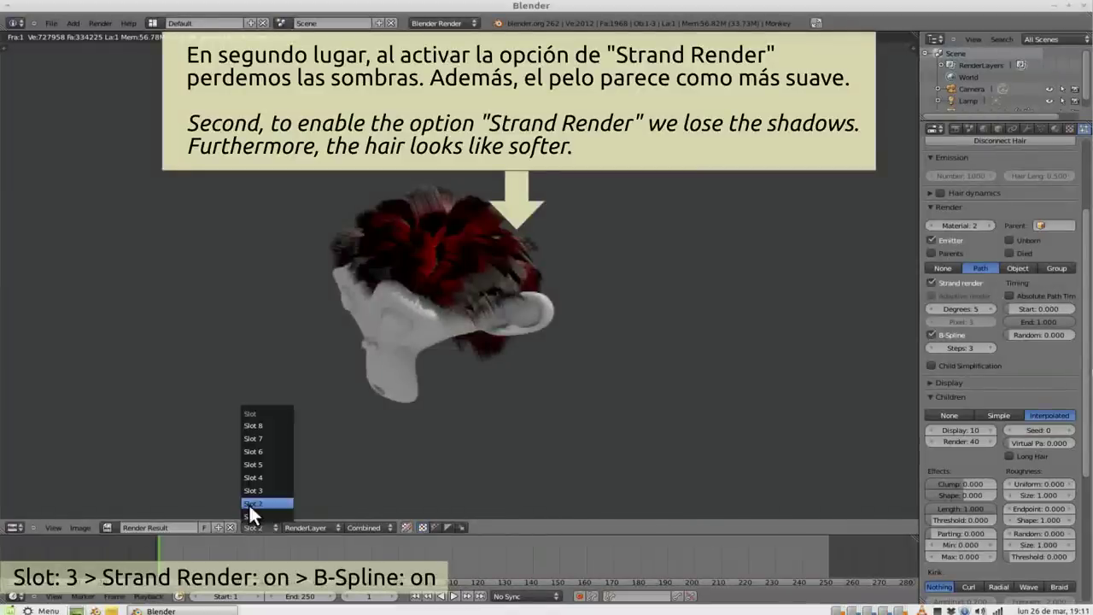
left_click(248, 491)
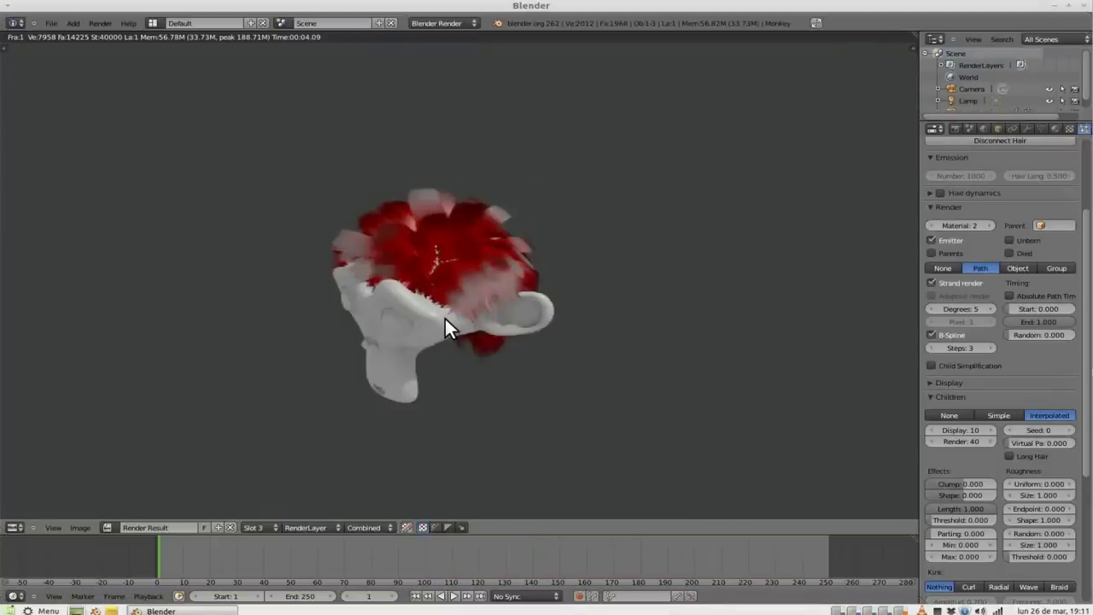
- Leave the render view and duplicate the existing lamp
key("Escape")
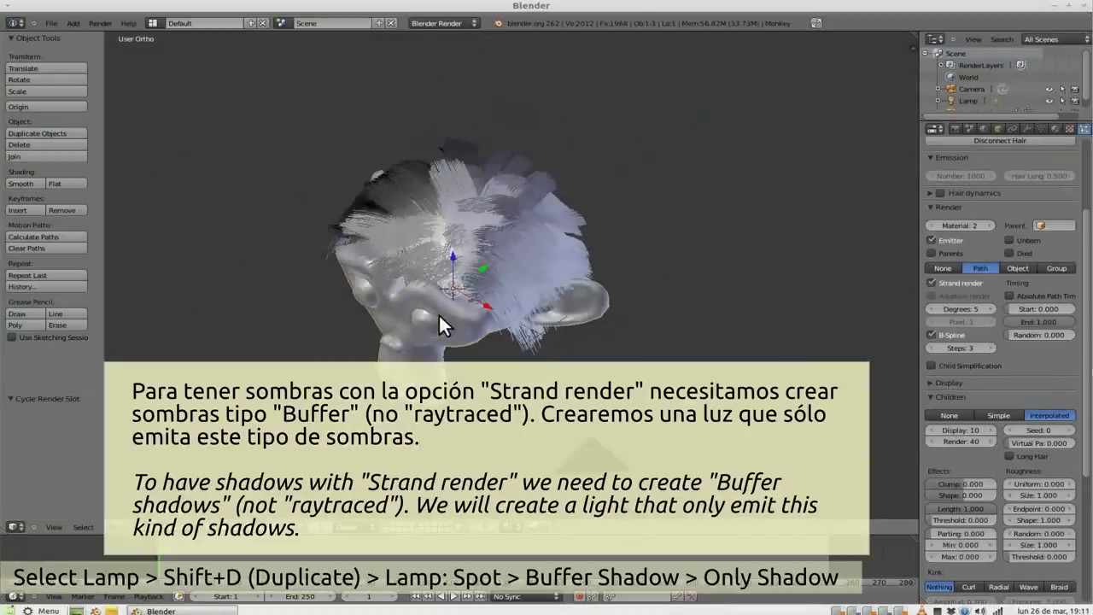
scroll(435, 311, "down", 3)
scroll(400, 276, "down", 2)
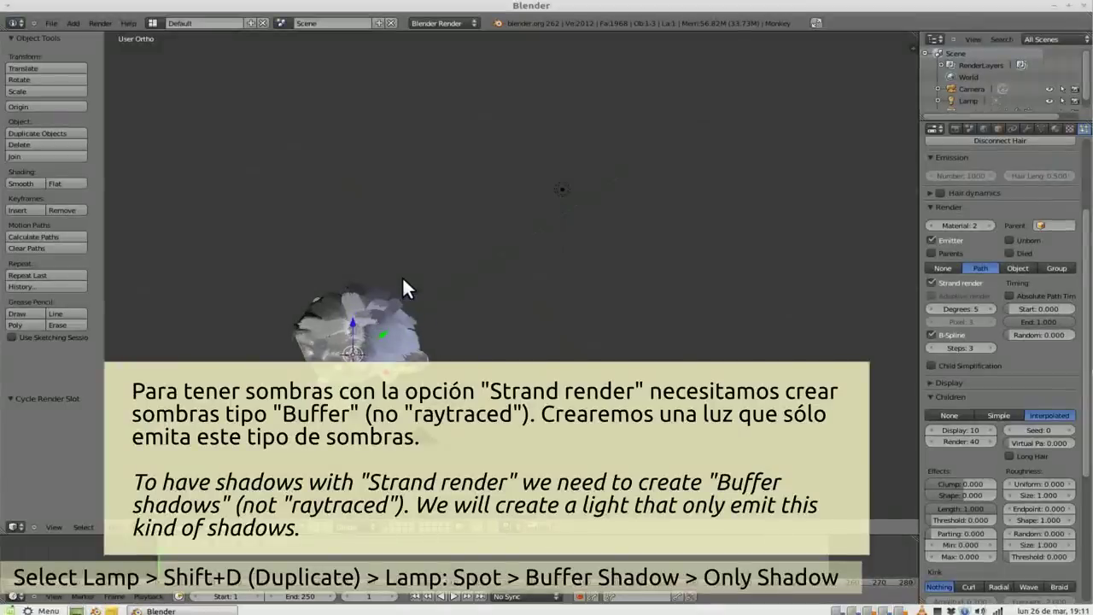
right_click(560, 189)
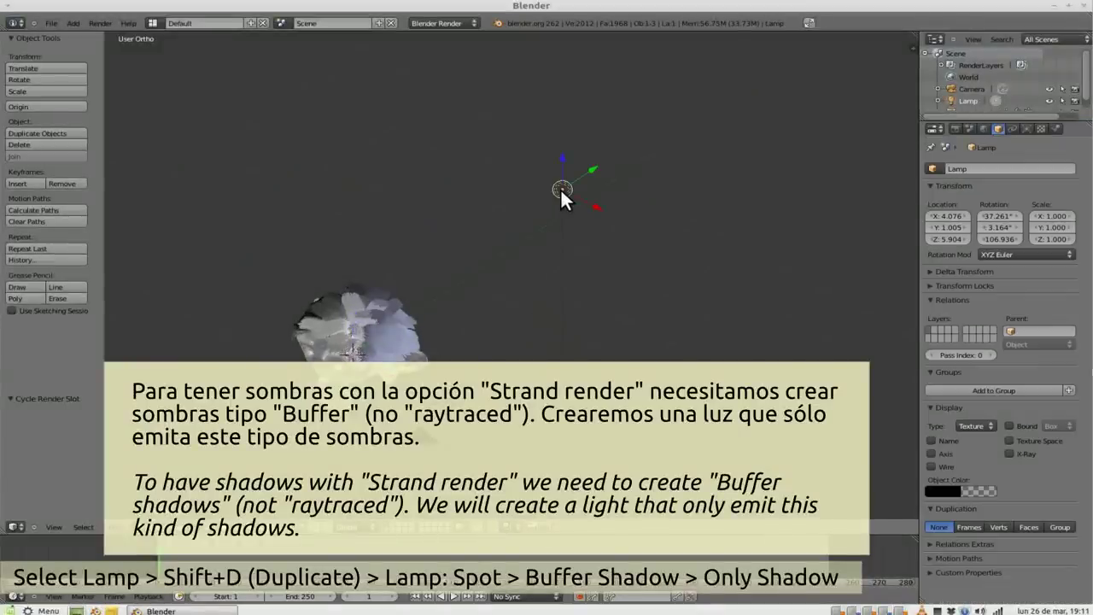
key("shift+d")
left_click(551, 174)
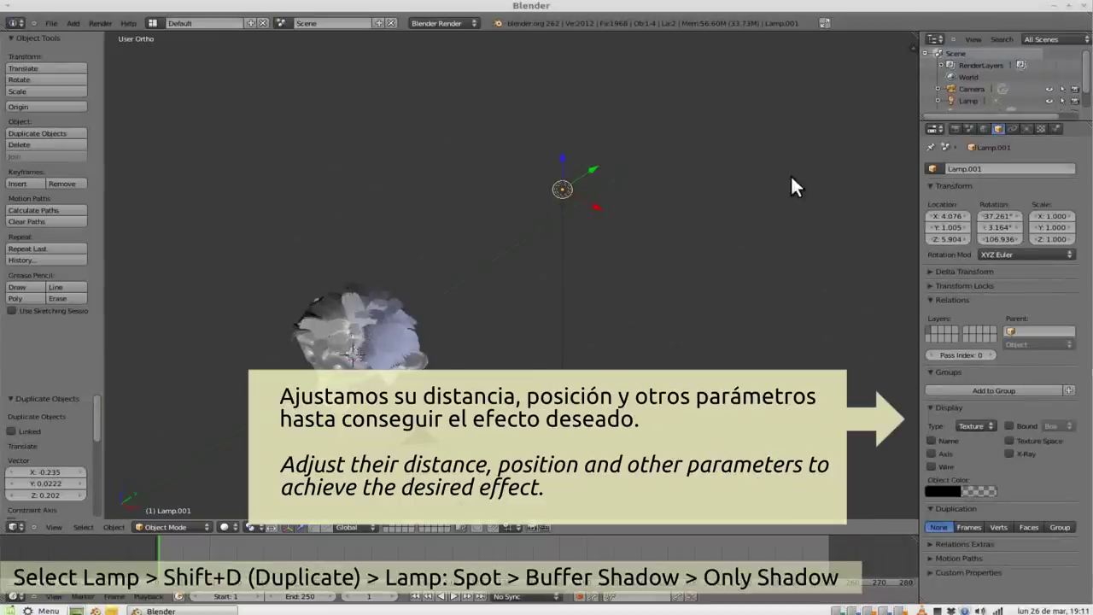
- Make the new lamp a shadow-only spot light with buffer shadows
left_click(1027, 128)
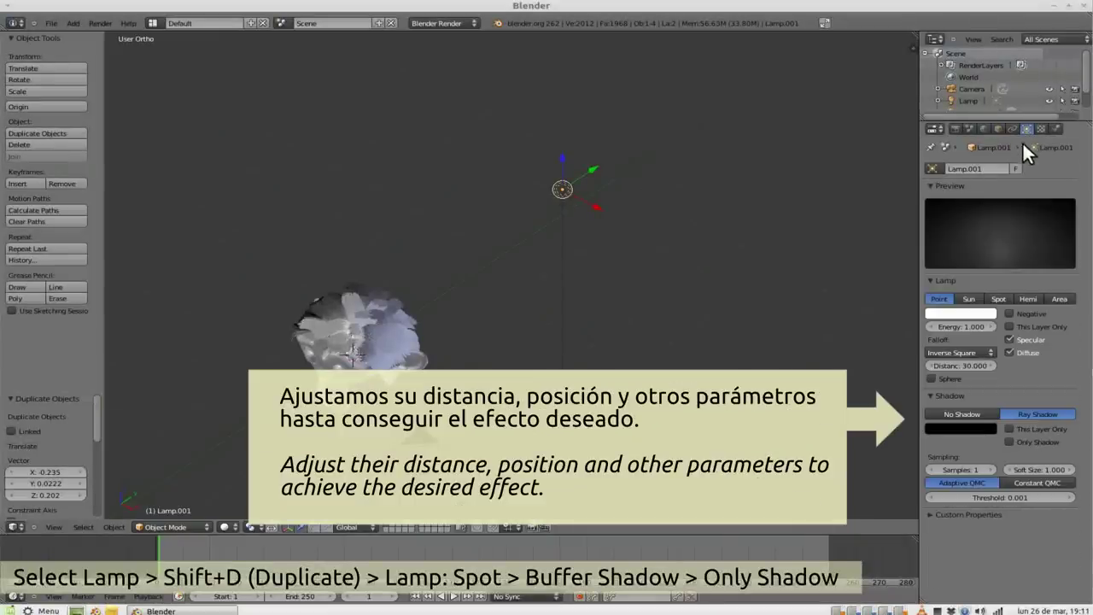
left_click(997, 297)
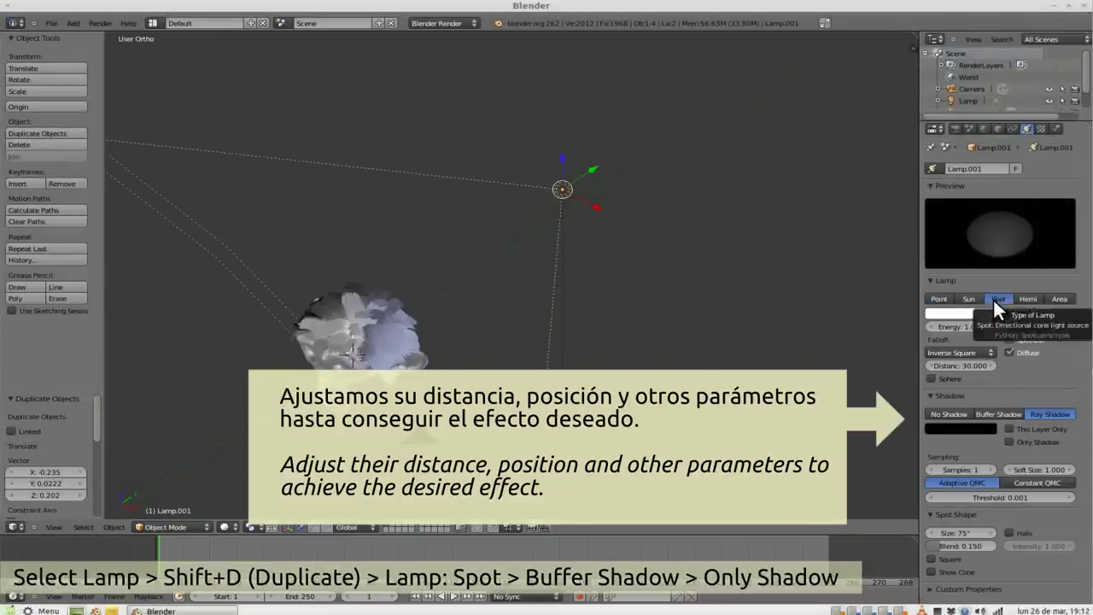
left_click(993, 413)
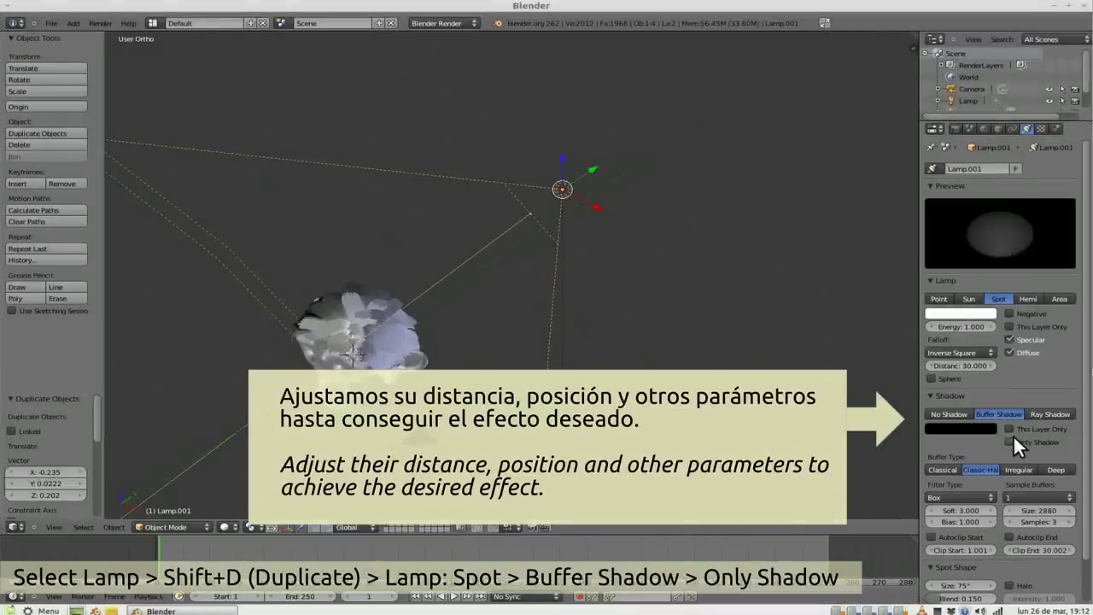
left_click(1008, 441)
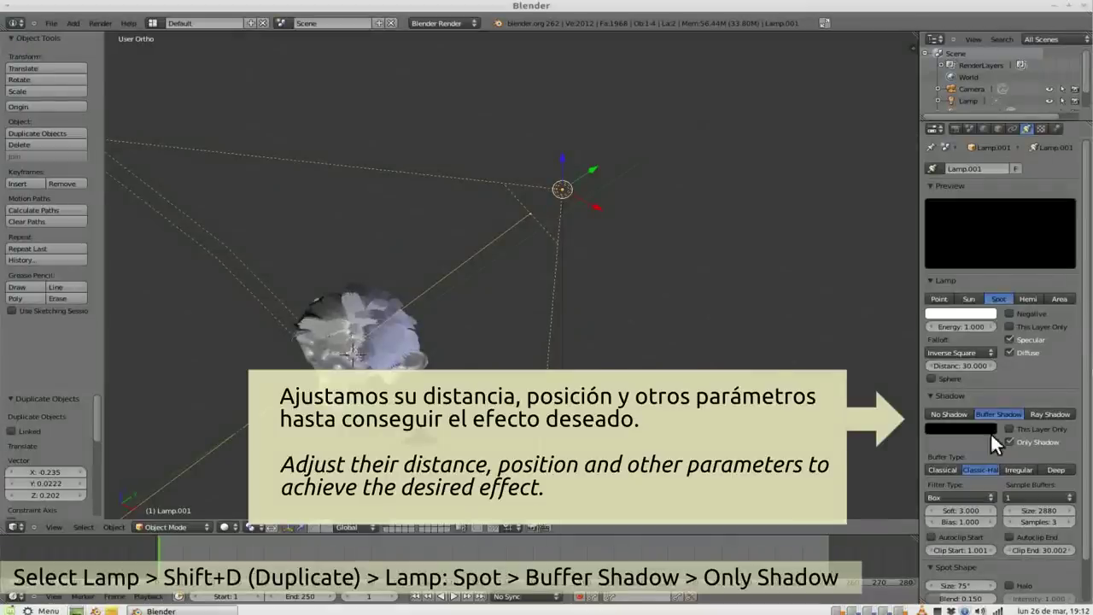
- Set the spot lamp's distance to 12
left_click(968, 364)
type("15")
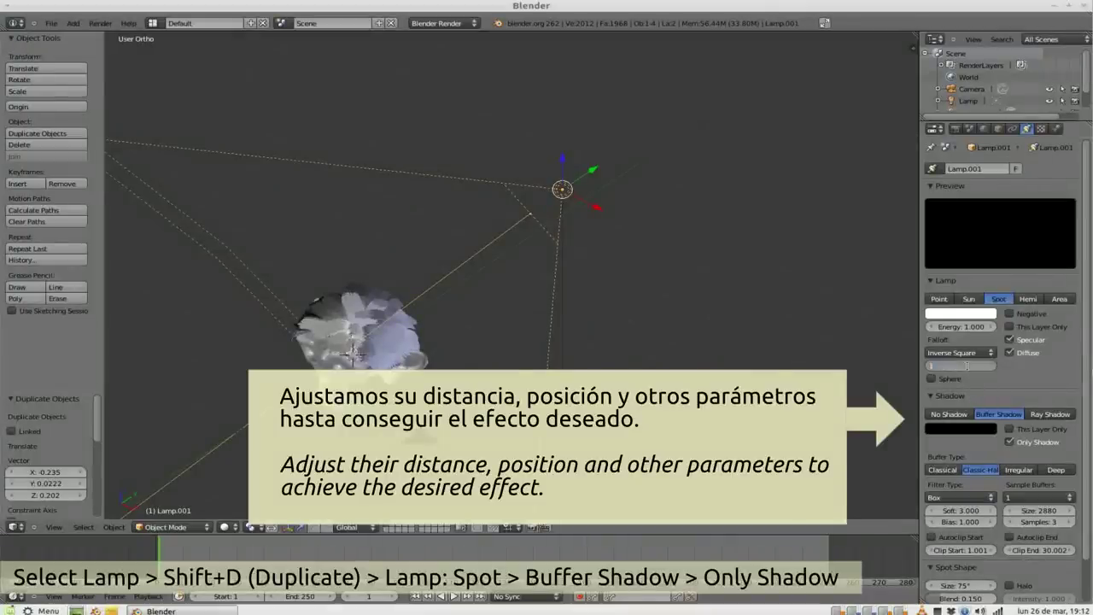
key("Return")
middle_click_drag(360, 316, 422, 257)
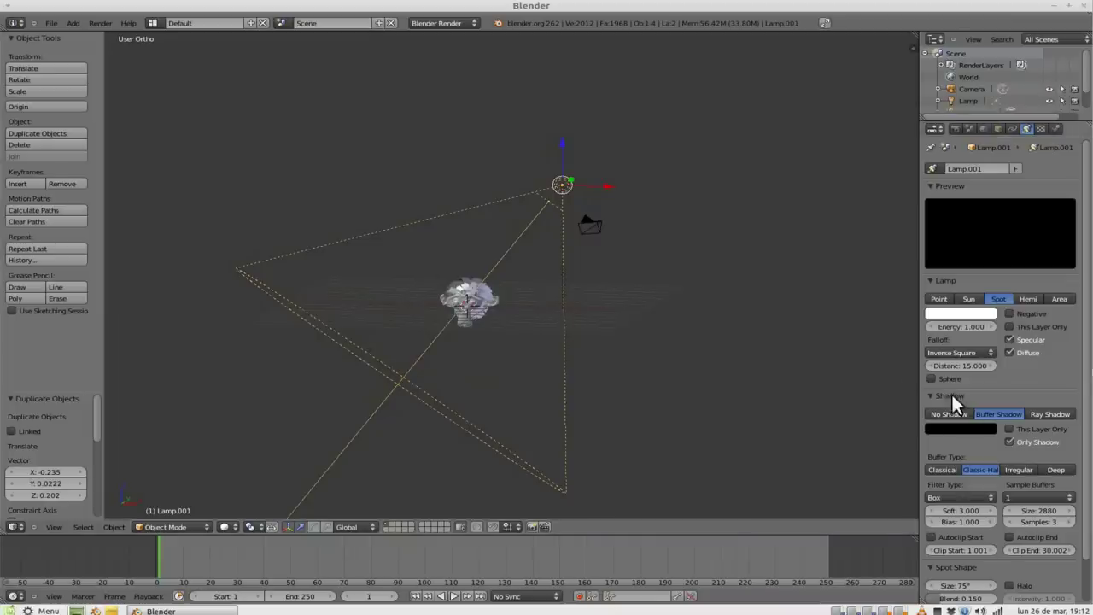
type("12")
key("Return")
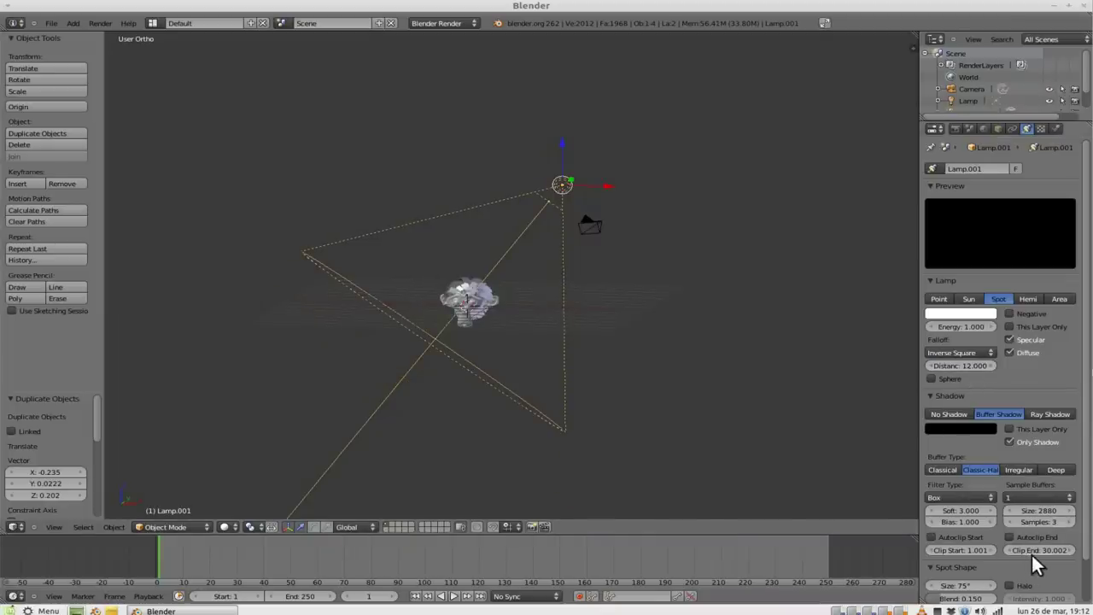
- Set the shadow samples to 6 and the clip start to 5.000
left_click(1047, 522)
type("8")
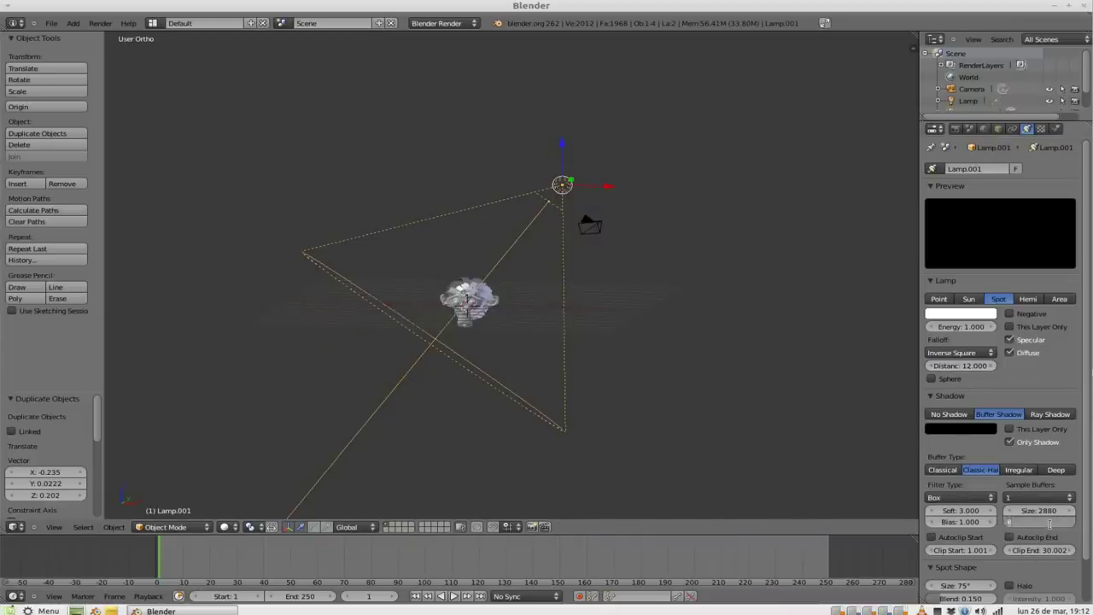
key("Return")
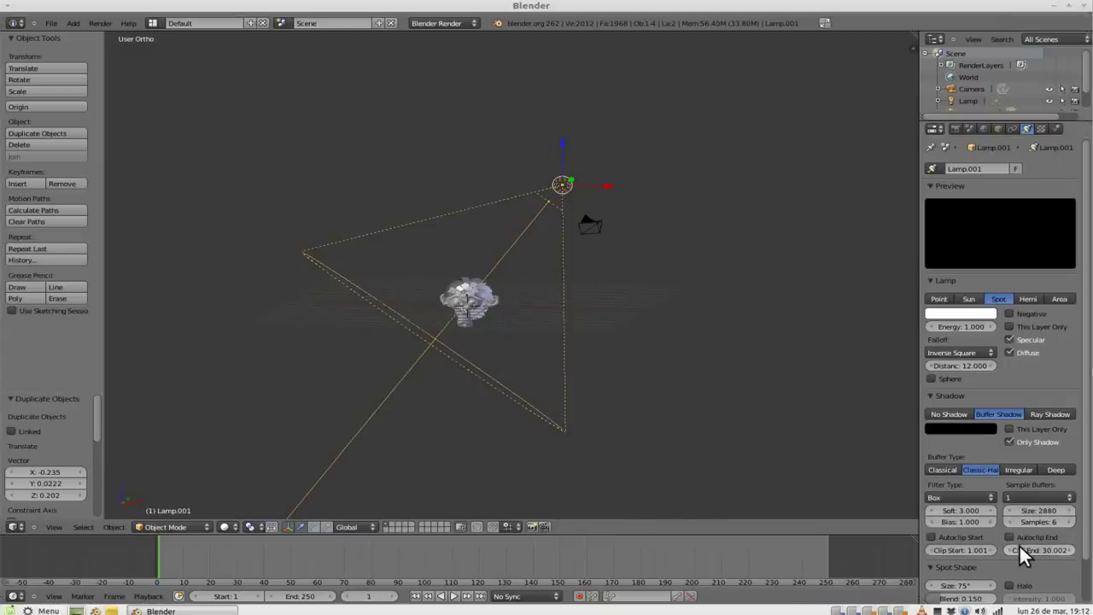
left_click(961, 550)
type("5")
key("Return")
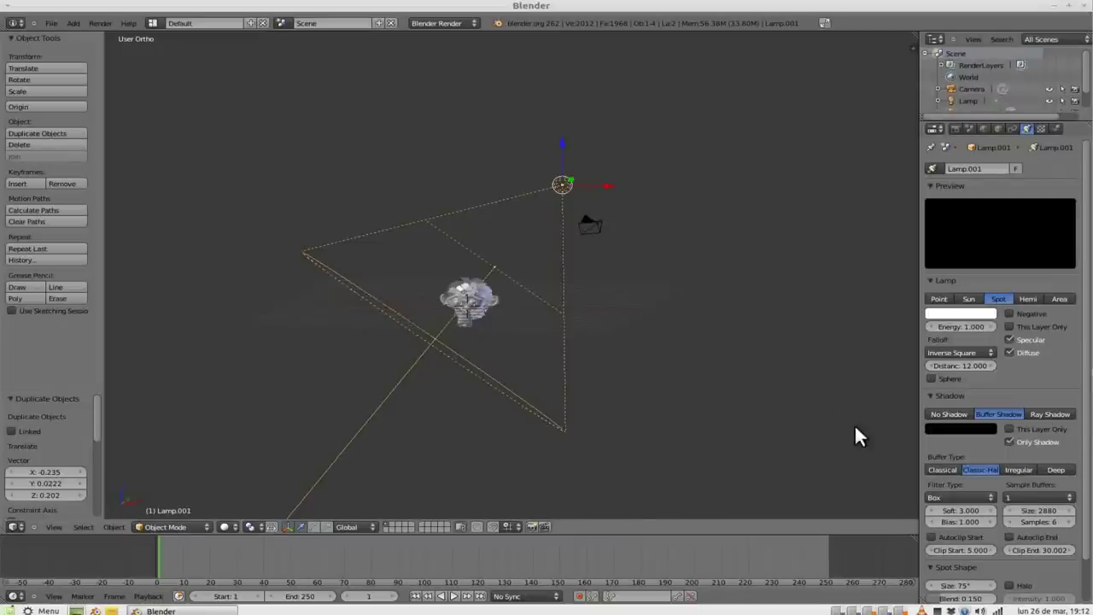
mouse_move(595, 260)
middle_mouse_down()
mouse_move(534, 296)
mouse_move(526, 317)
mouse_move(512, 307)
mouse_move(529, 309)
mouse_move(473, 298)
mouse_move(491, 275)
middle_mouse_up()
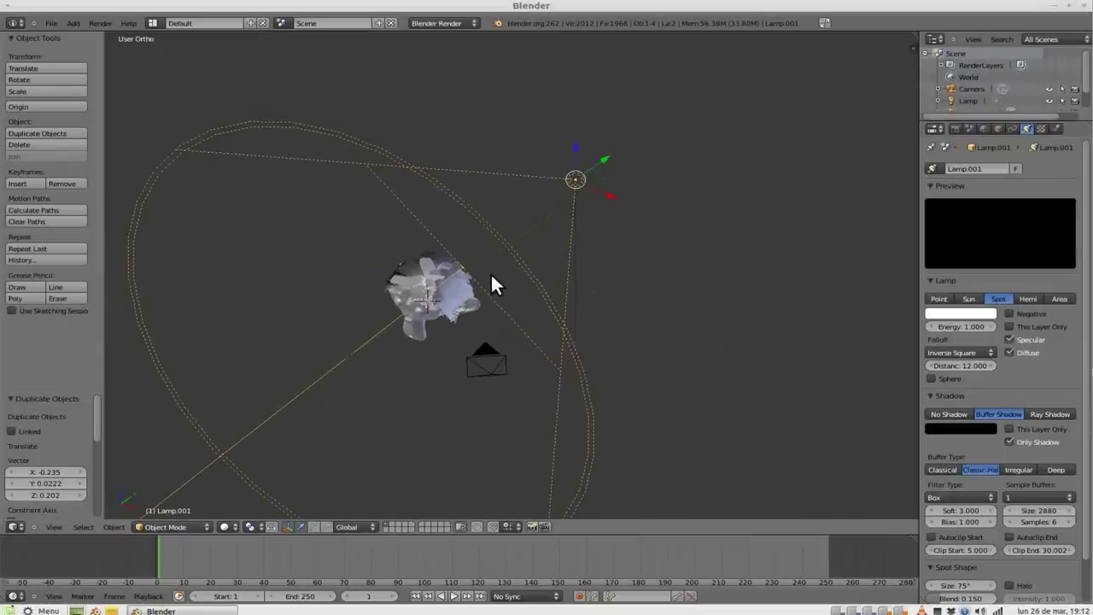
- Render the scene with the new shadows into render slot 4
key("F12")
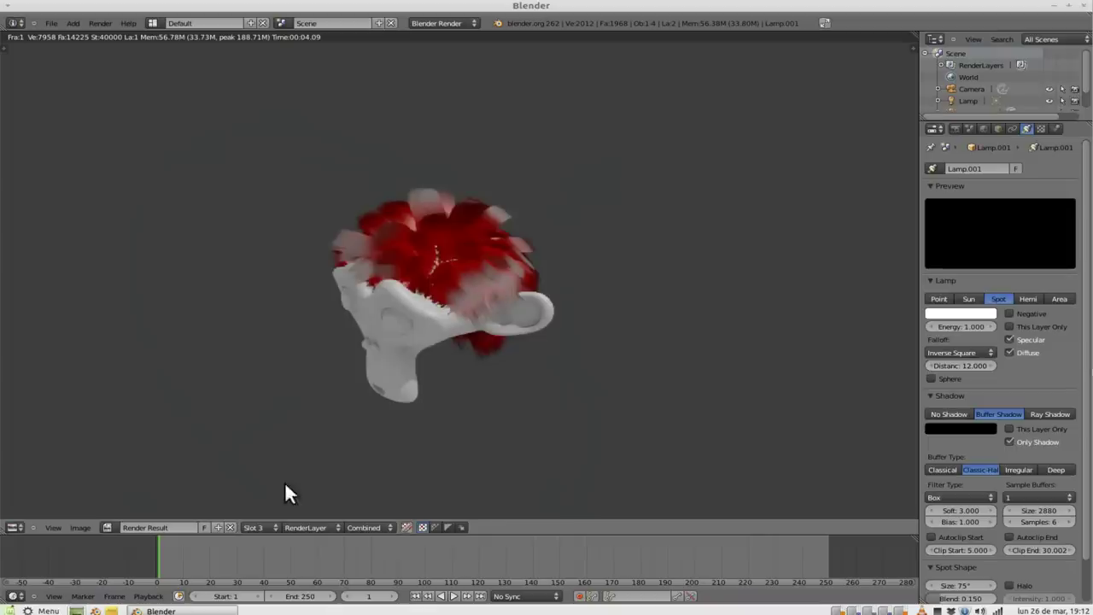
left_click(262, 524)
left_click(254, 478)
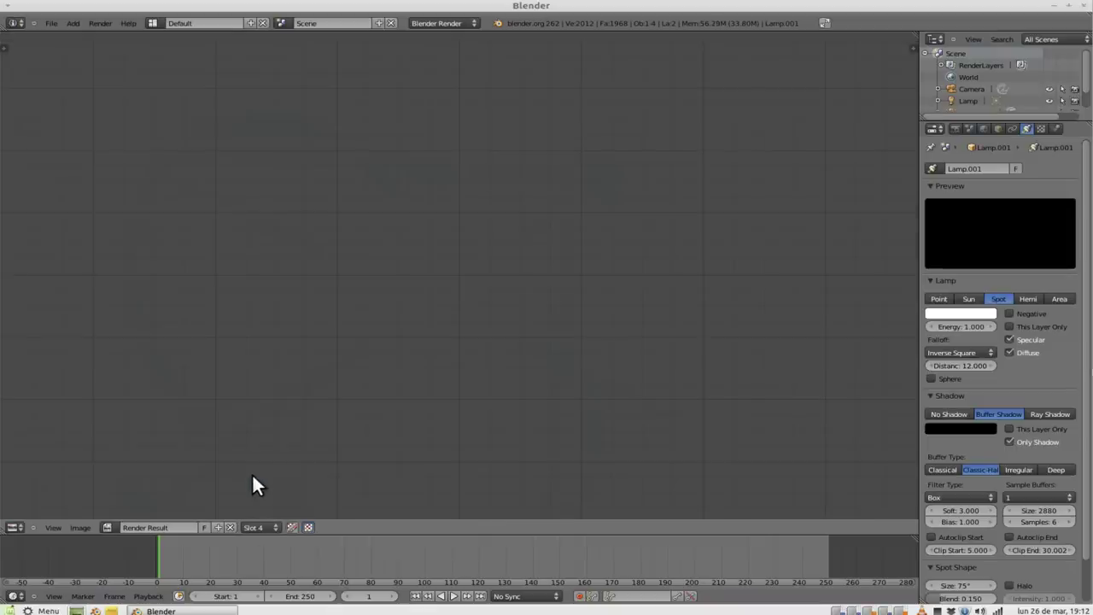
key("F12")
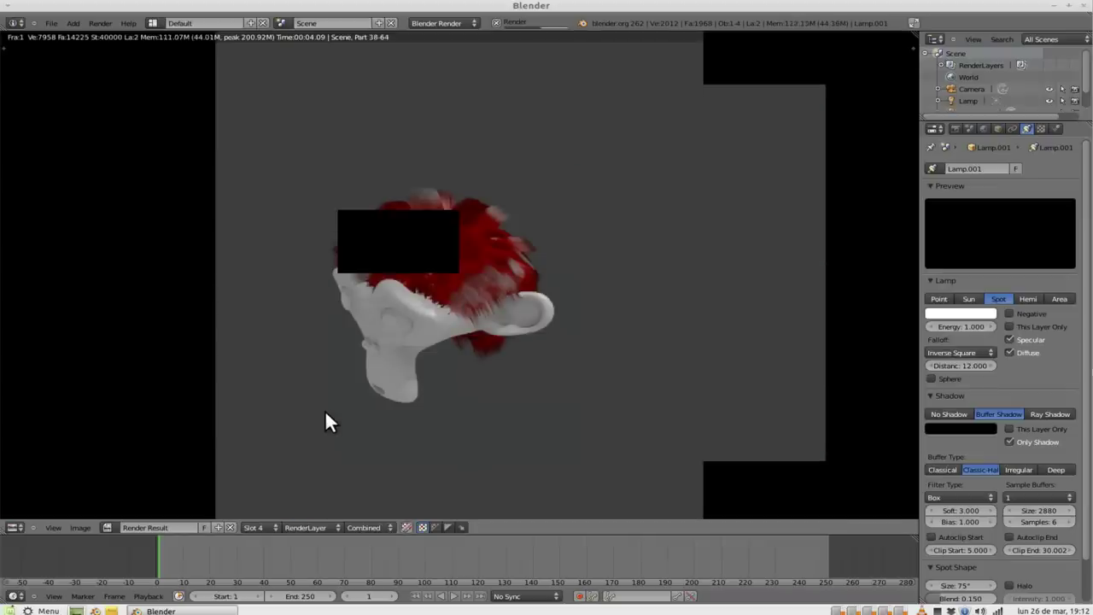
- Compare slot 3 with slot 4 and raise the shadow buffer size to 6000
left_click(258, 526)
left_click(255, 491)
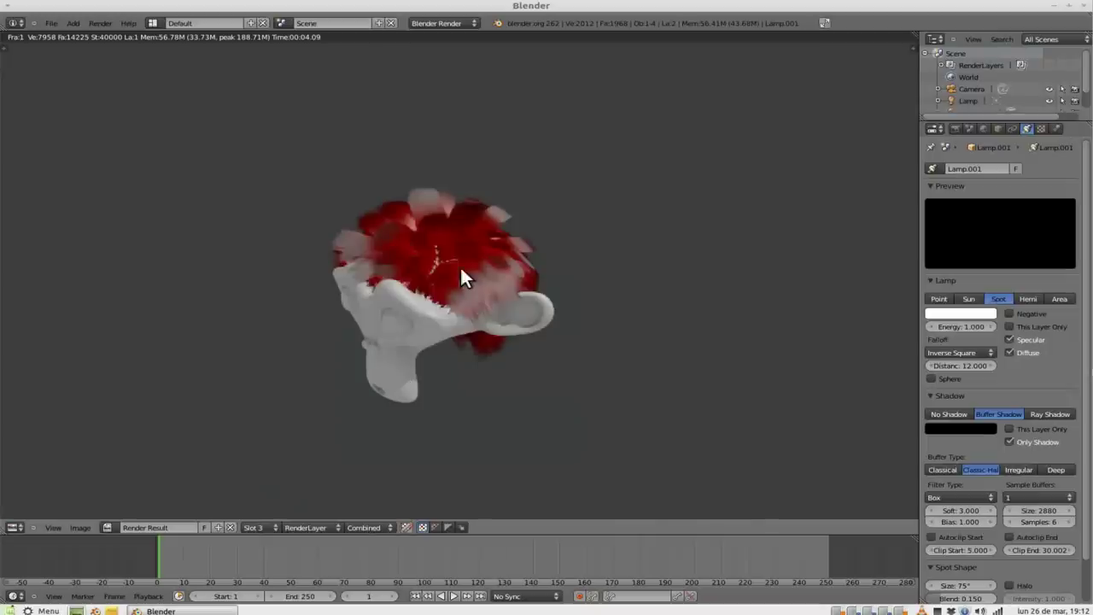
left_click(253, 527)
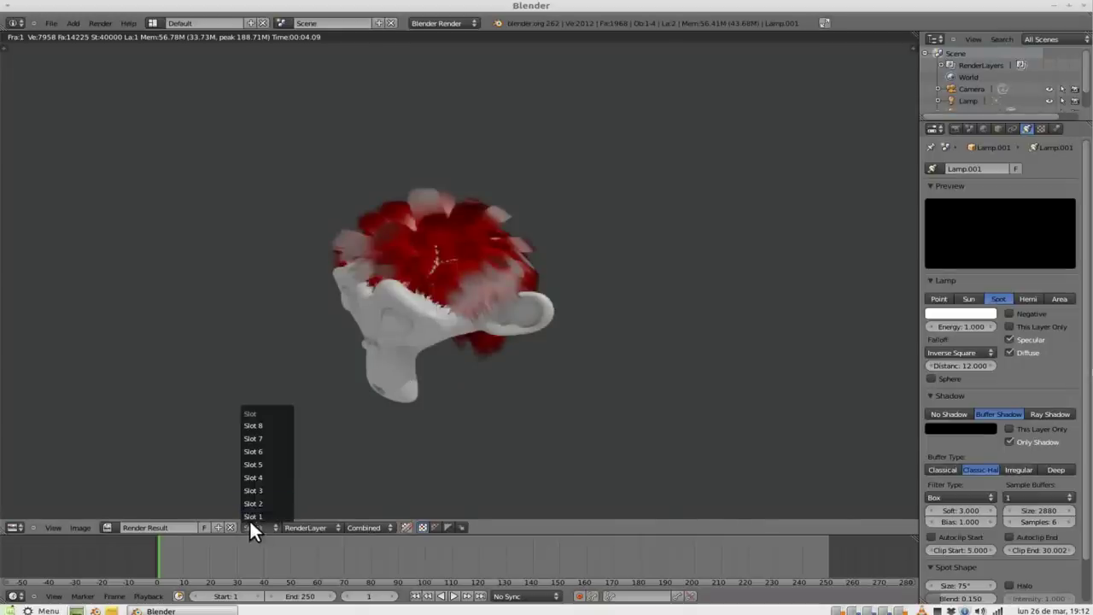
left_click(251, 480)
scroll(384, 346, "up", 3)
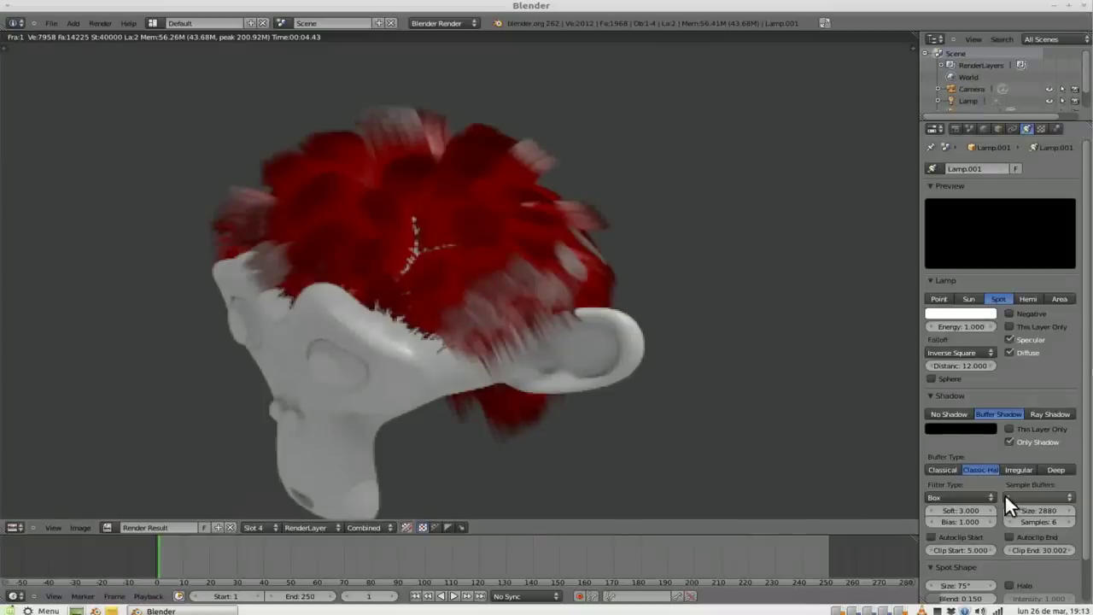
left_click_drag(1040, 510, 1031, 509)
type("6000")
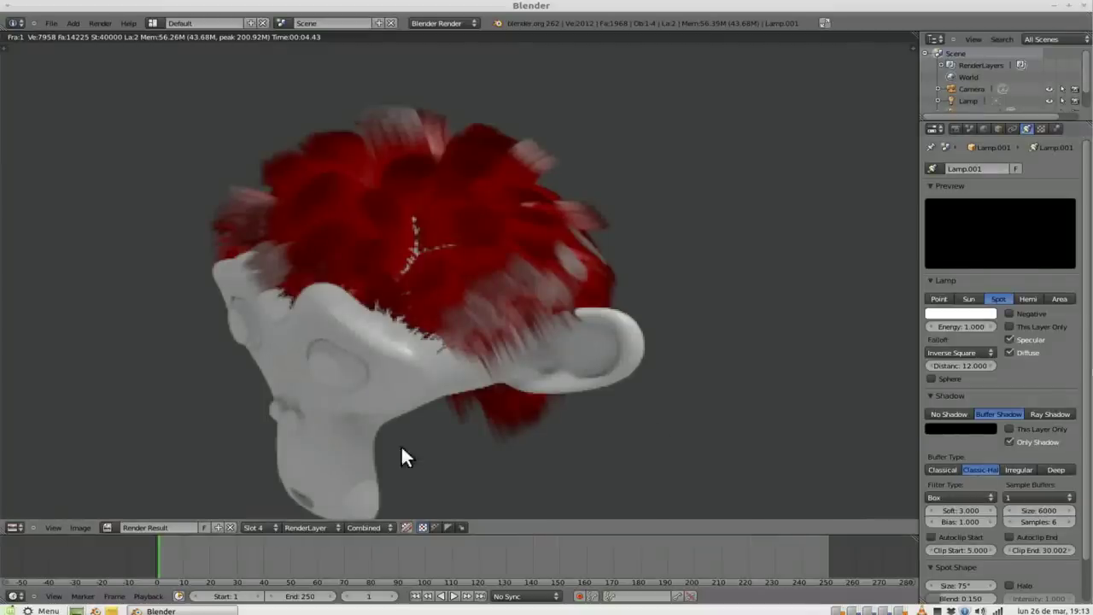
- Render the scene into render slot 5
left_click(262, 525)
left_click(256, 463)
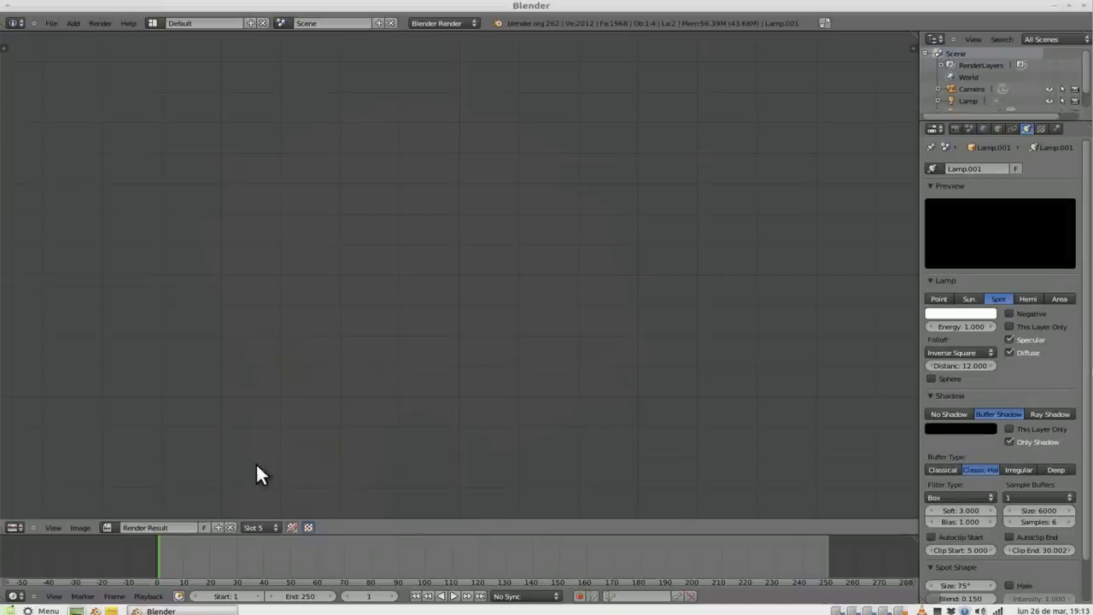
key("F12")
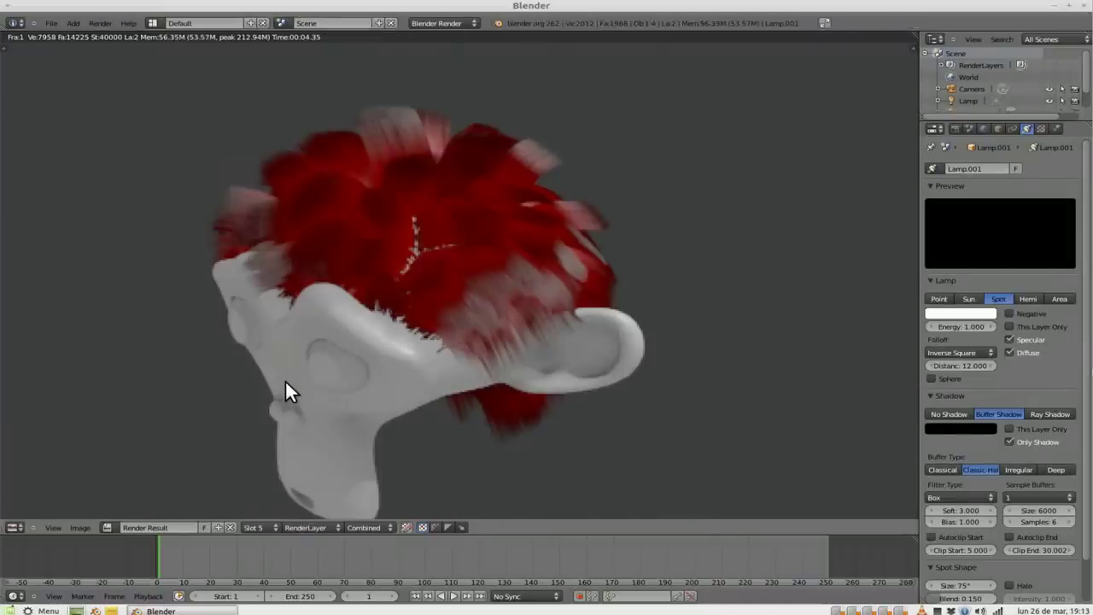
- Use 4 shadow sample buffers on the spot lamp and re-render
left_click(1016, 495)
left_click(1006, 471)
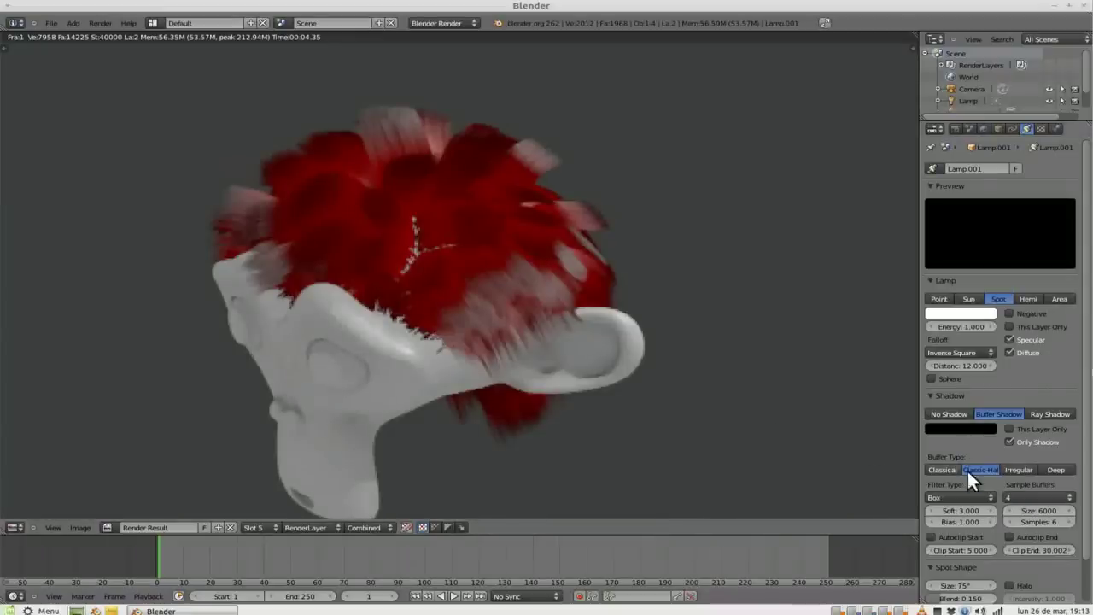
scroll(470, 407, "down", 1)
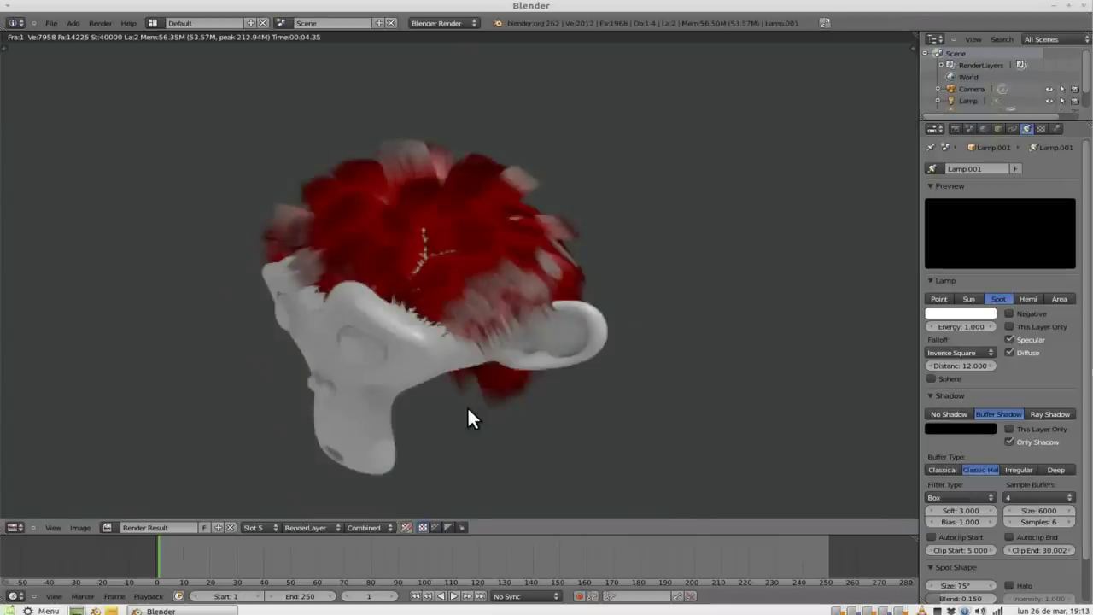
key("F12")
- Flip between the slot 4 render and another stored render
left_click(256, 522)
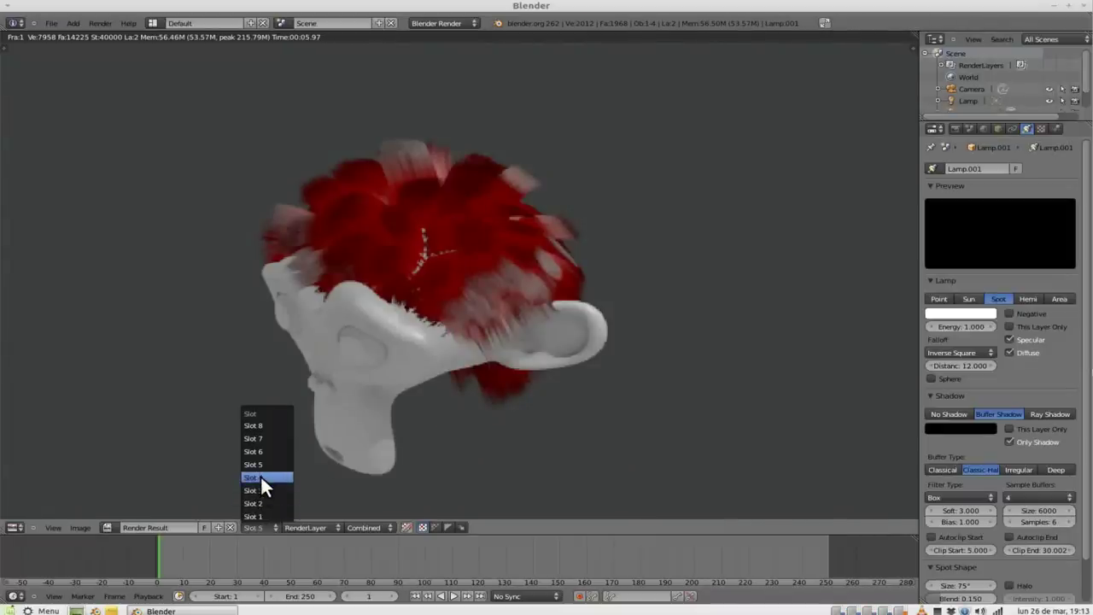
left_click(262, 478)
left_click(256, 525)
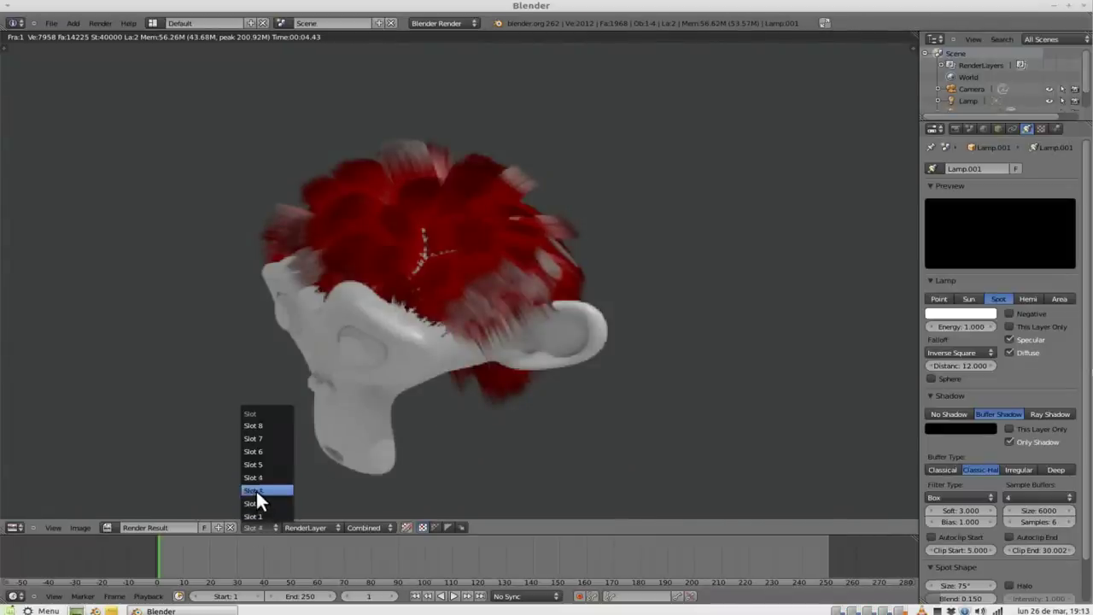
left_click(256, 465)
left_click(249, 524)
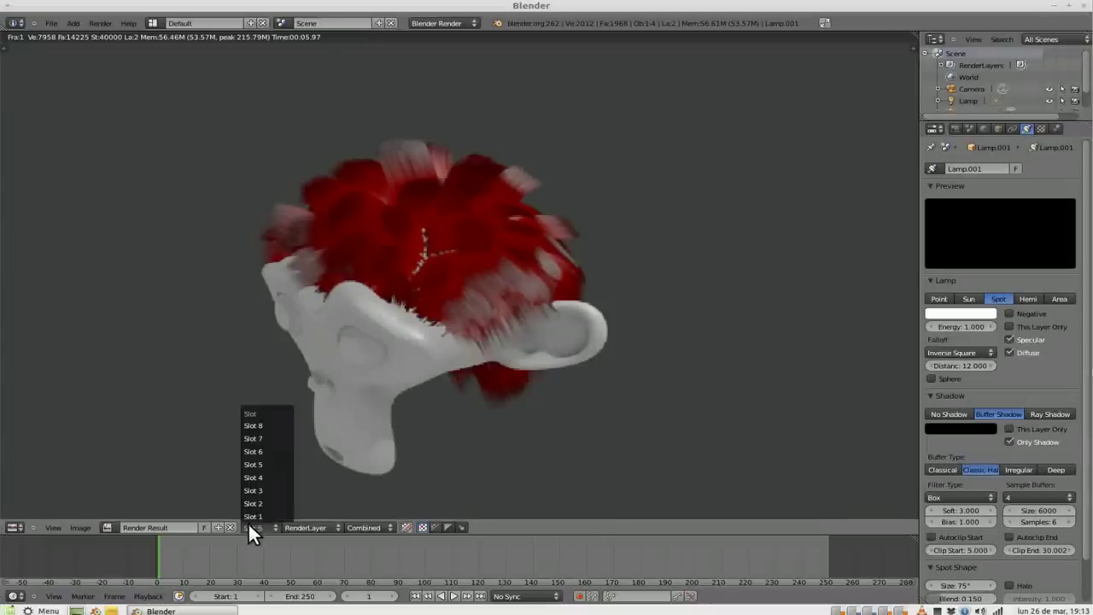
left_click(248, 476)
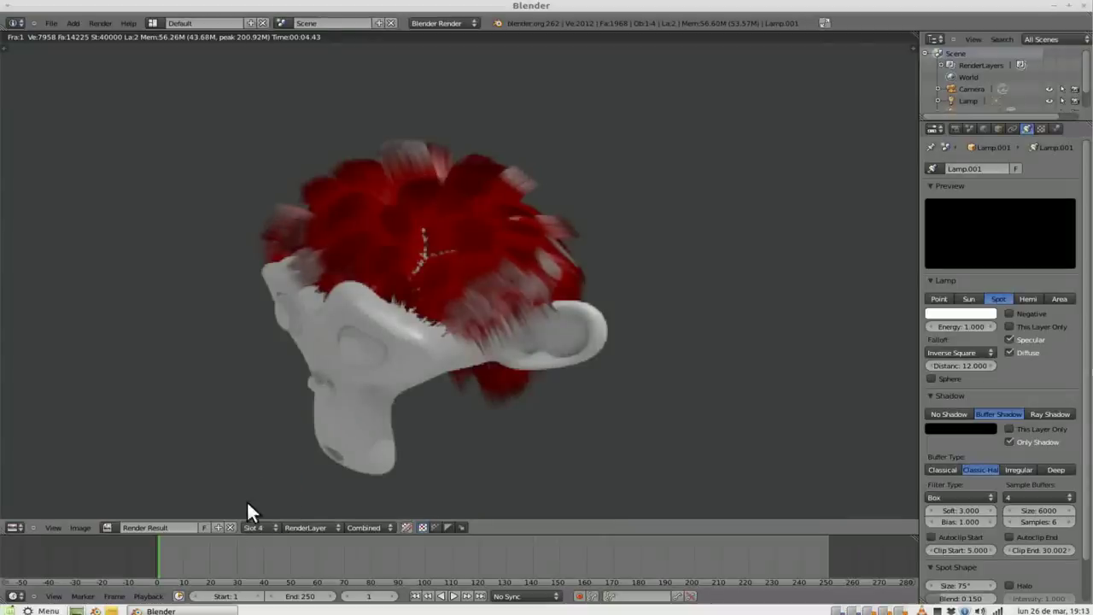
- View the slot 3, 2 and 1 renders, ending on the red-haired slot 5 render
left_click(249, 525)
left_click(249, 494)
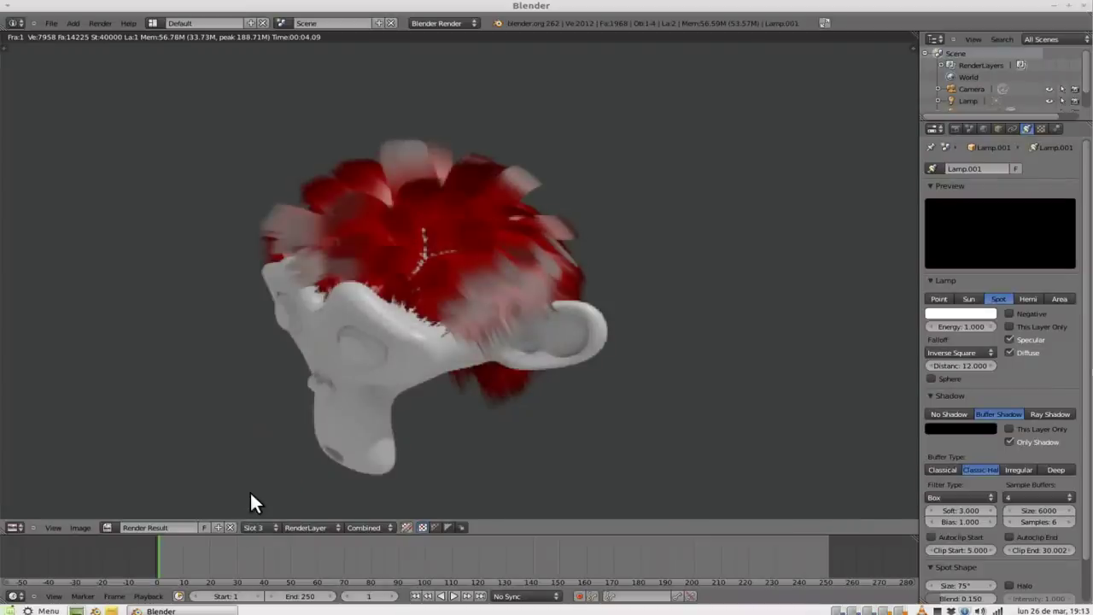
left_click(246, 527)
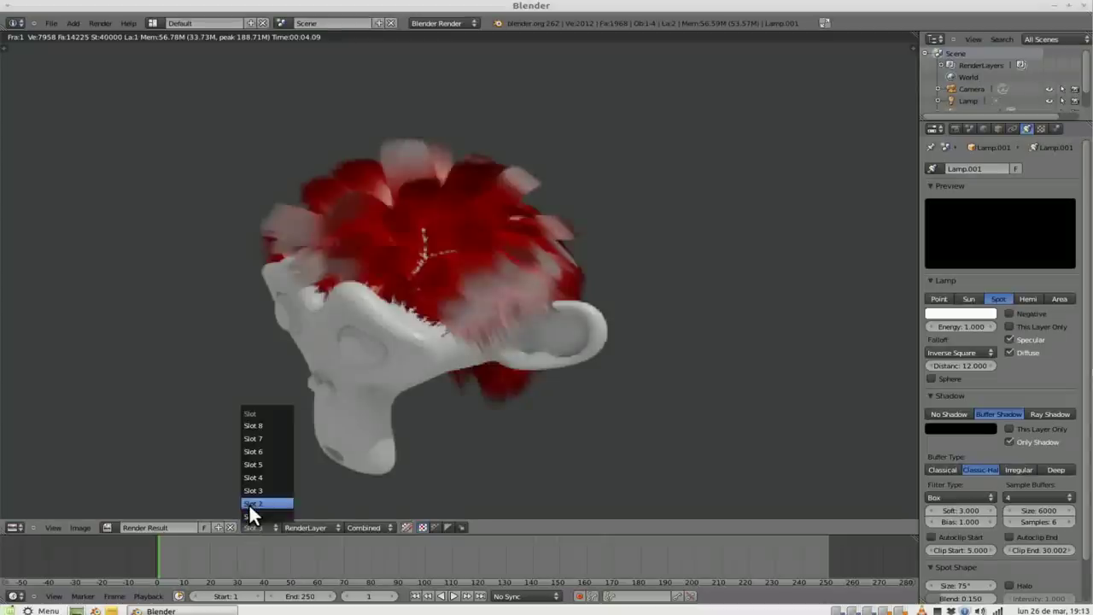
left_click(249, 504)
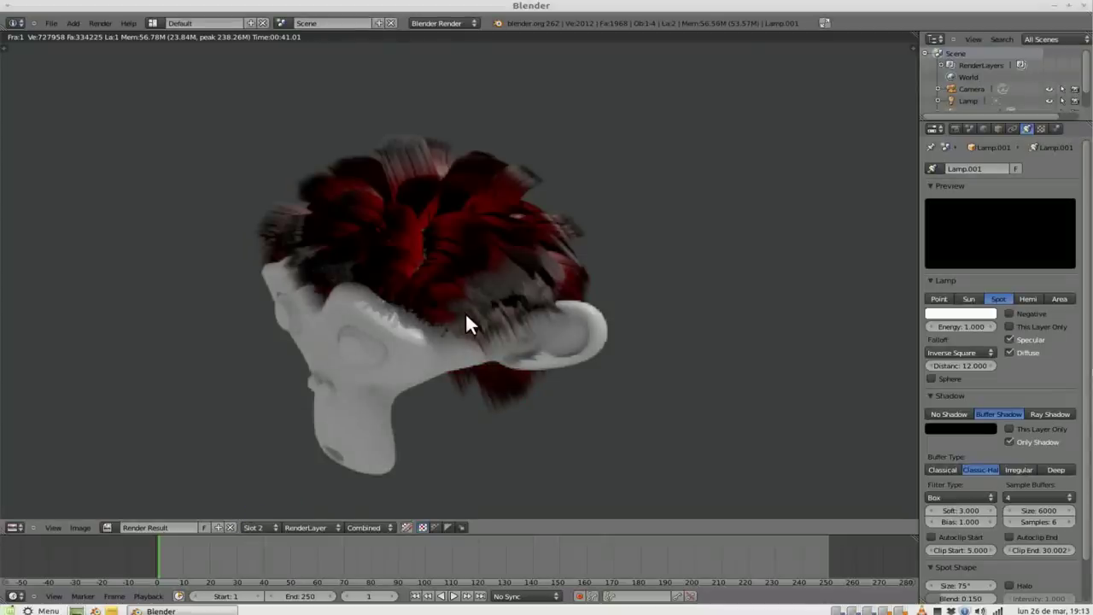
left_click(255, 527)
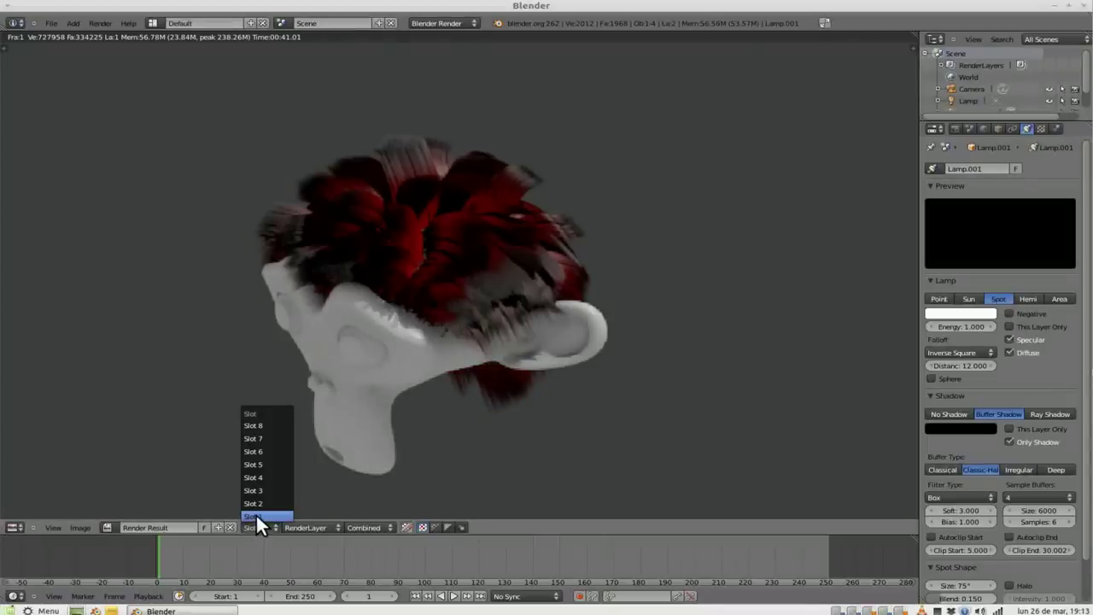
left_click(256, 516)
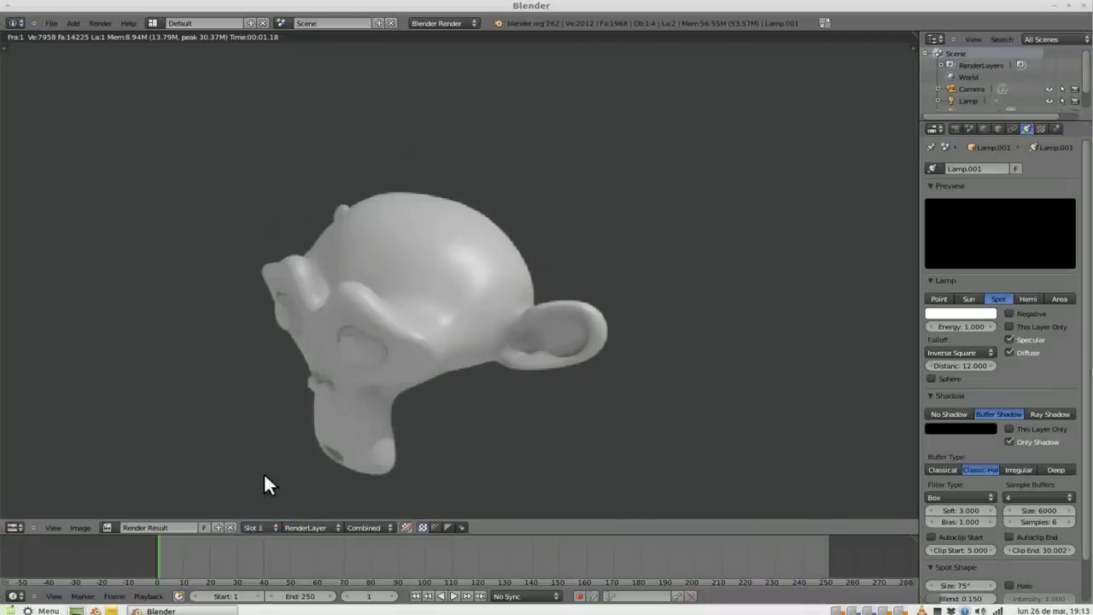
left_click(256, 523)
left_click(267, 462)
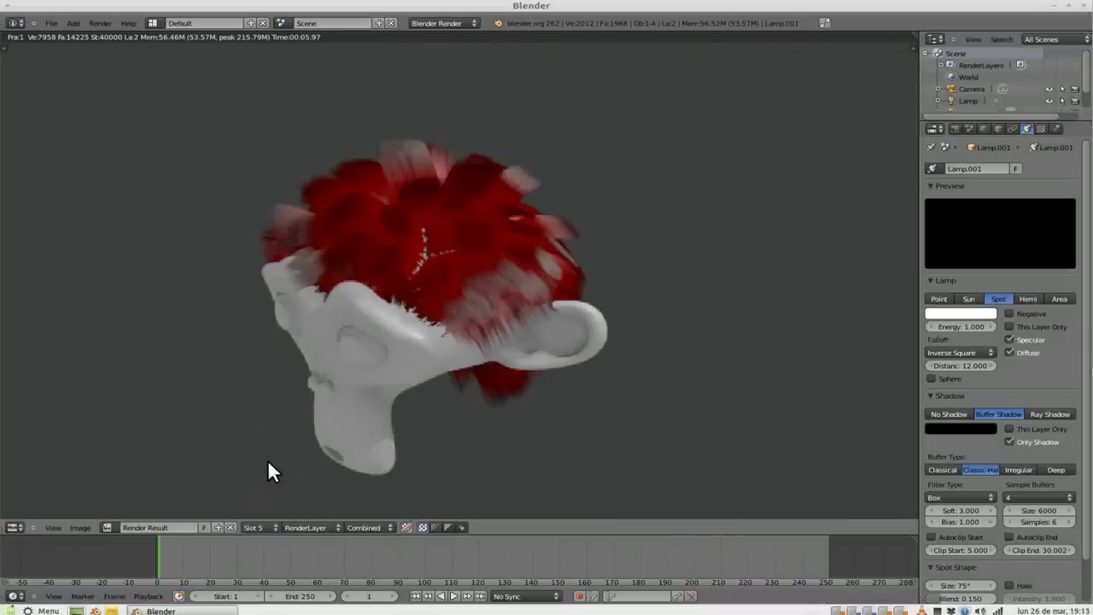